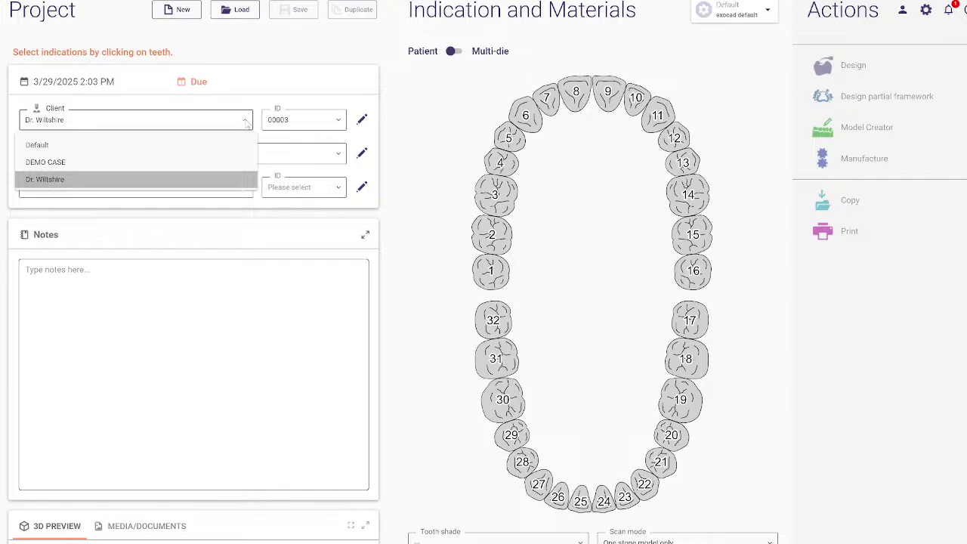
# - Select the doctor as the project's client and enter FMR Post Wax Up as the patient name
pyautogui.click(247, 123)
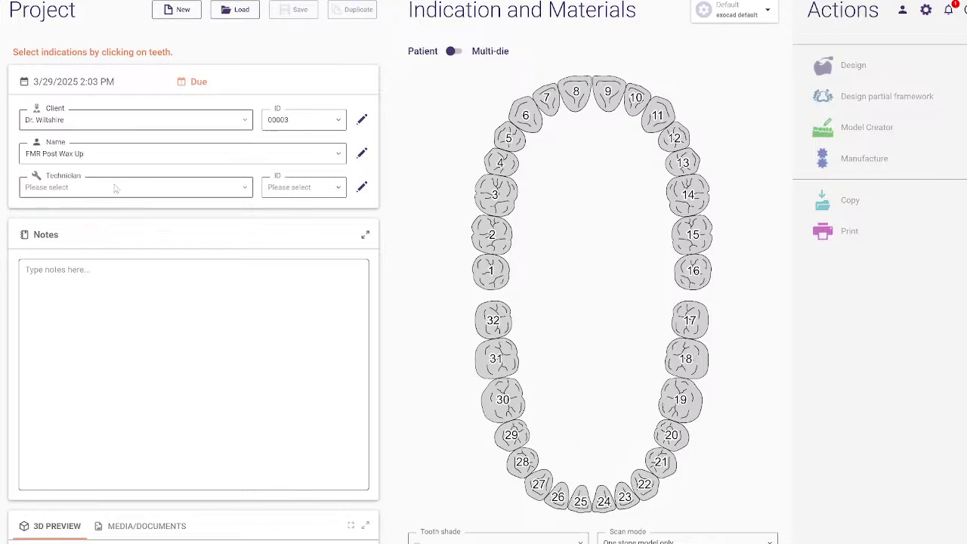
pyautogui.click(75, 315)
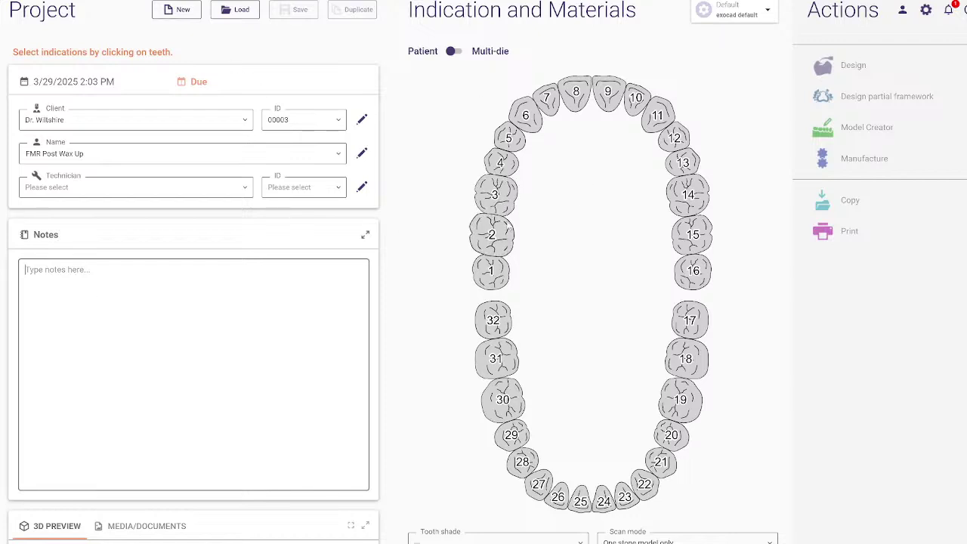
# - Define teeth 2 and 3 as mockups in 3D Print material, with no connector between them
pyautogui.click(495, 237)
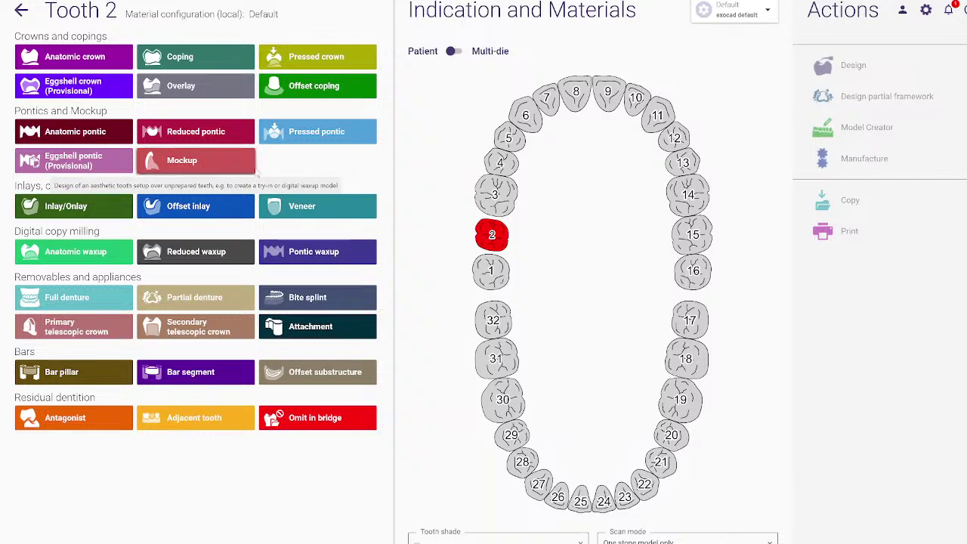
pyautogui.click(214, 163)
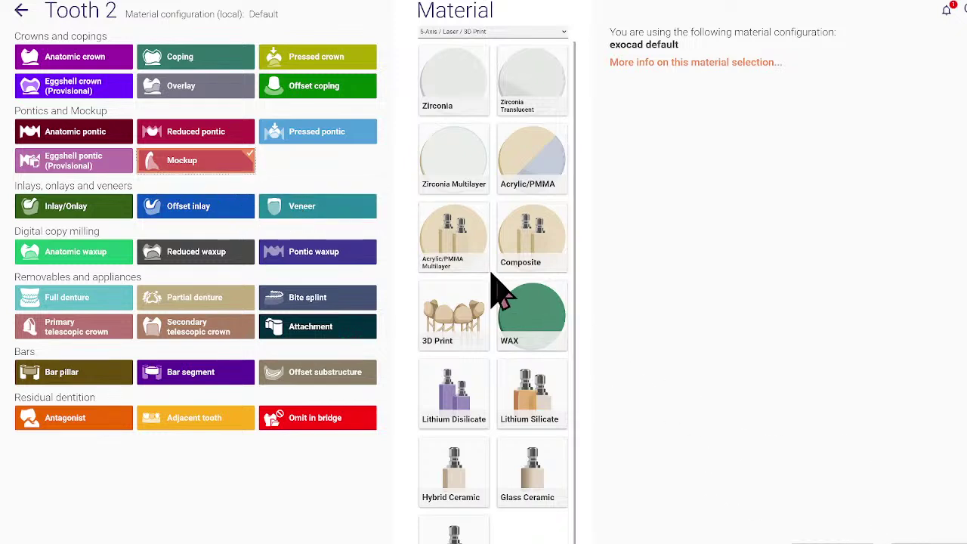
pyautogui.click(450, 319)
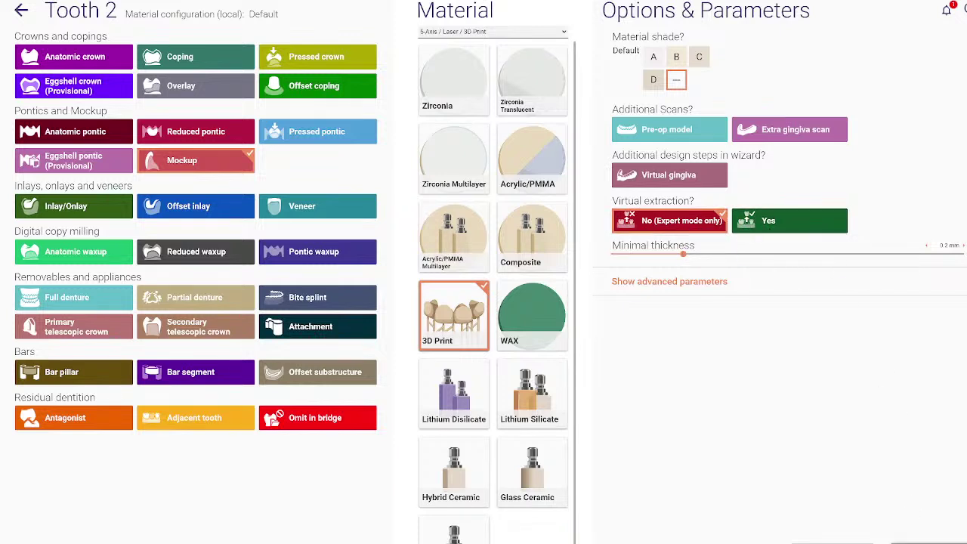
pyautogui.click(929, 543)
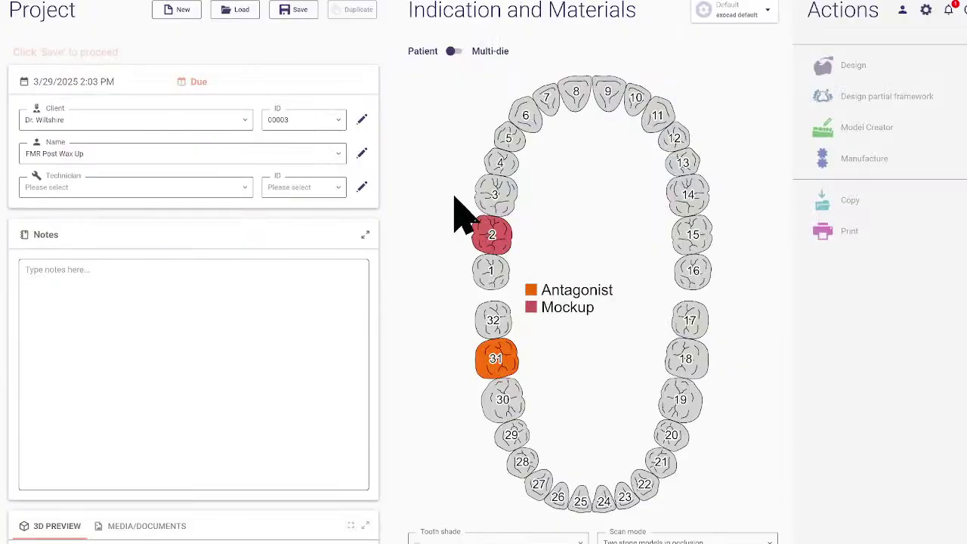
pyautogui.click(498, 207)
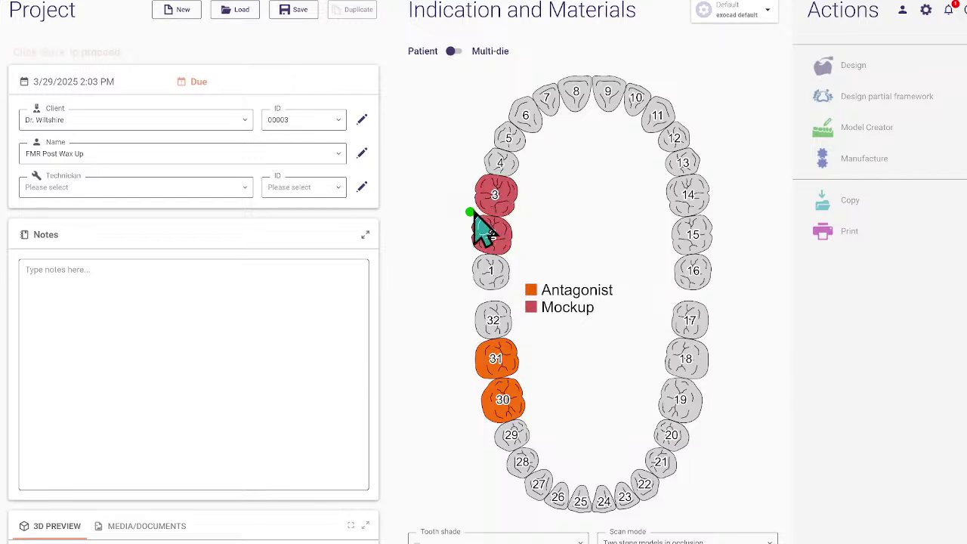
# - Define teeth 4 and 5 as 3D Print mockups and disable the connectors between teeth 3, 4 and 5
pyautogui.click(500, 163)
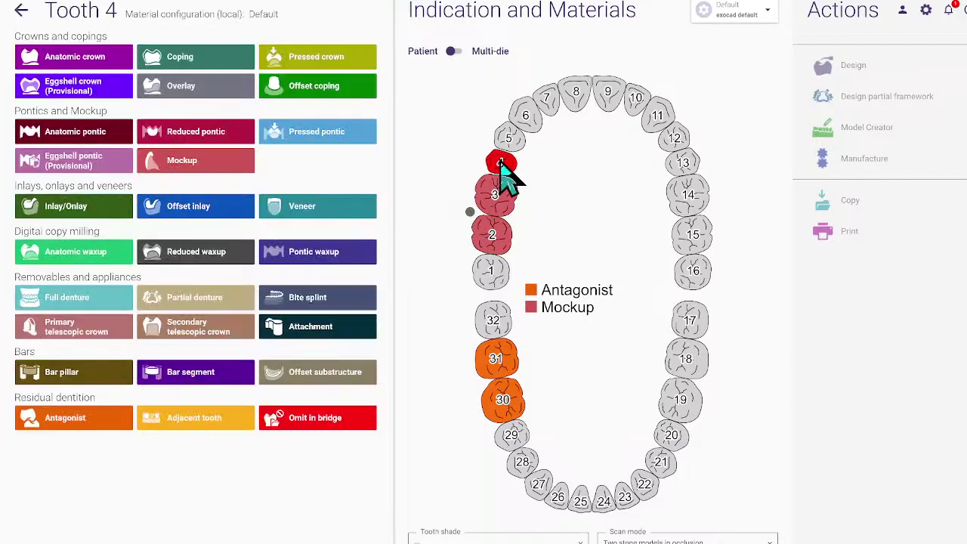
pyautogui.click(510, 149)
pyautogui.click(502, 166)
pyautogui.click(218, 160)
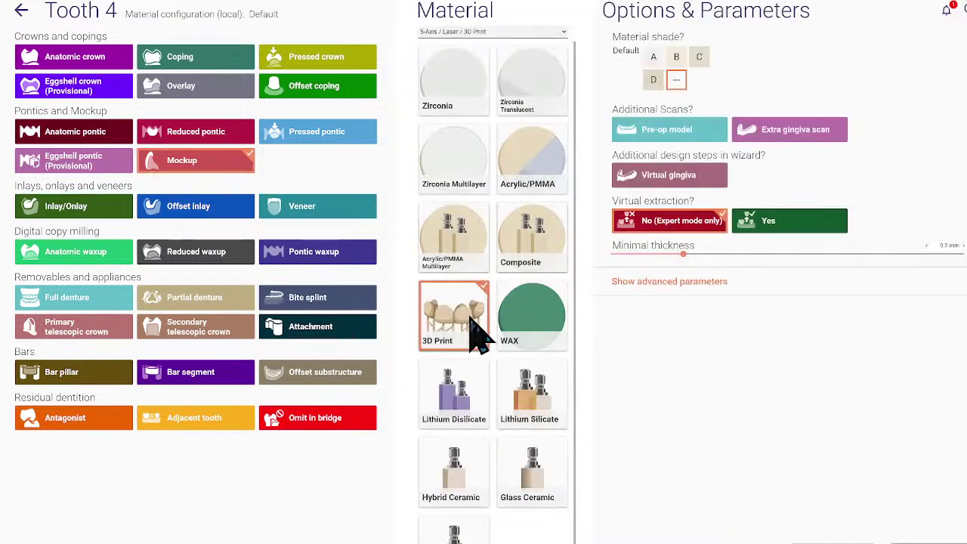
pyautogui.click(928, 542)
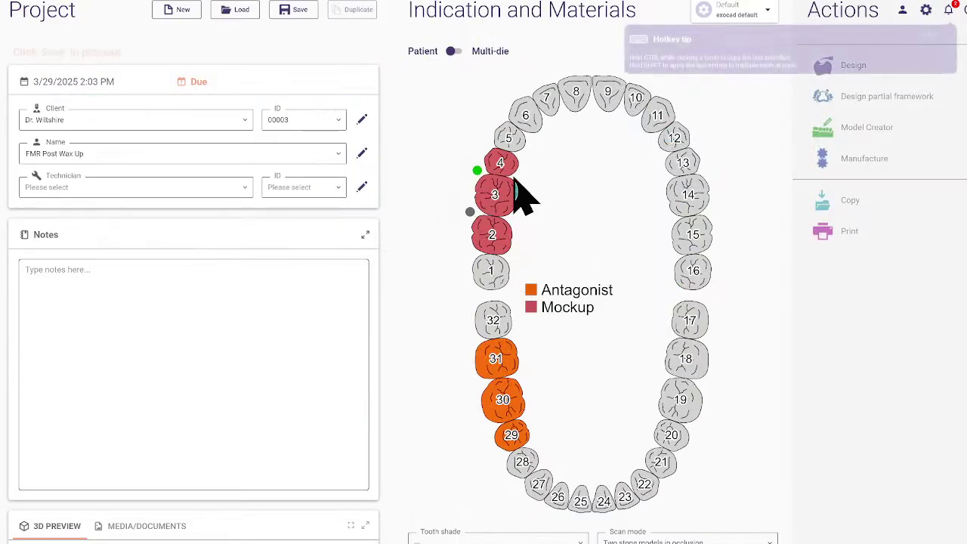
pyautogui.click(513, 145)
pyautogui.click(220, 158)
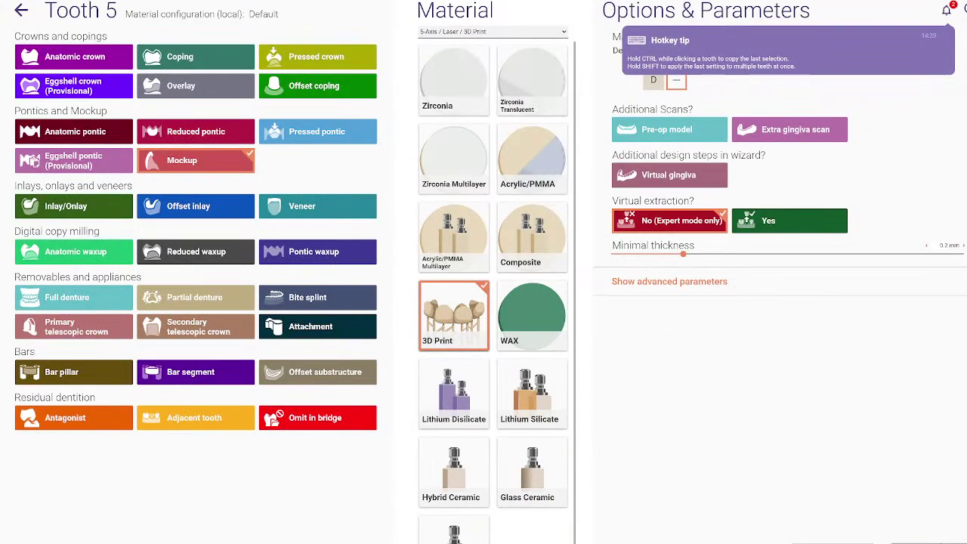
pyautogui.click(930, 543)
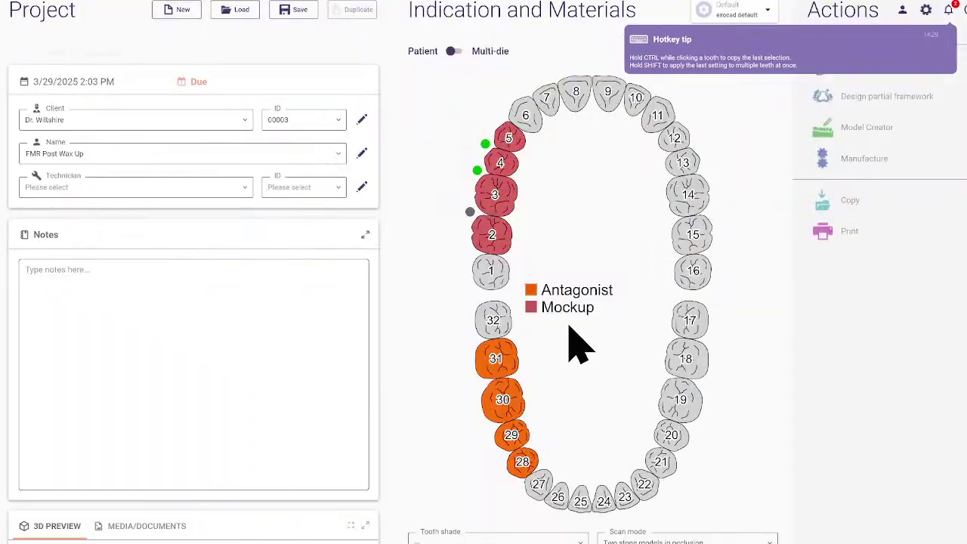
pyautogui.click(477, 171)
pyautogui.click(485, 143)
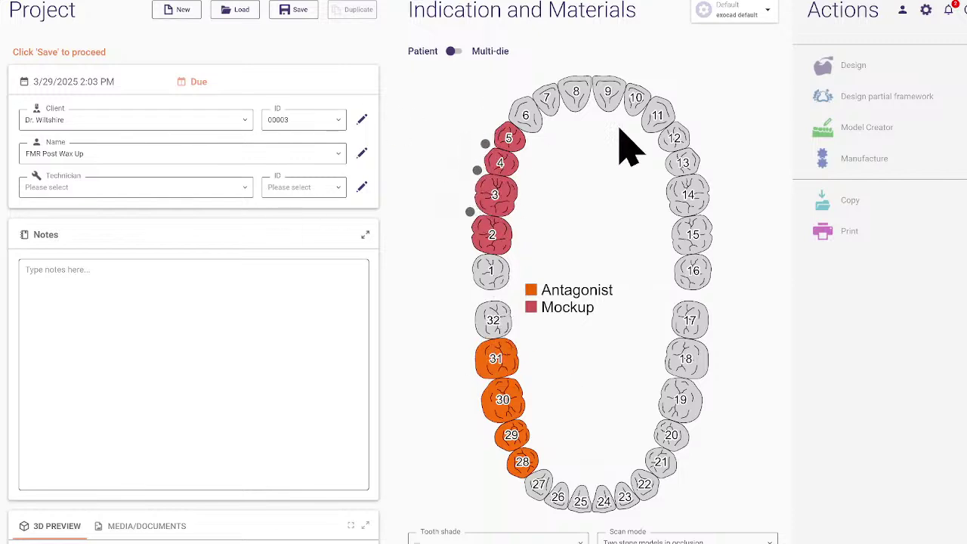
# - Define tooth 12 as a 3D Print mockup and copy that setting to teeth 13, 14 and 15
pyautogui.click(676, 139)
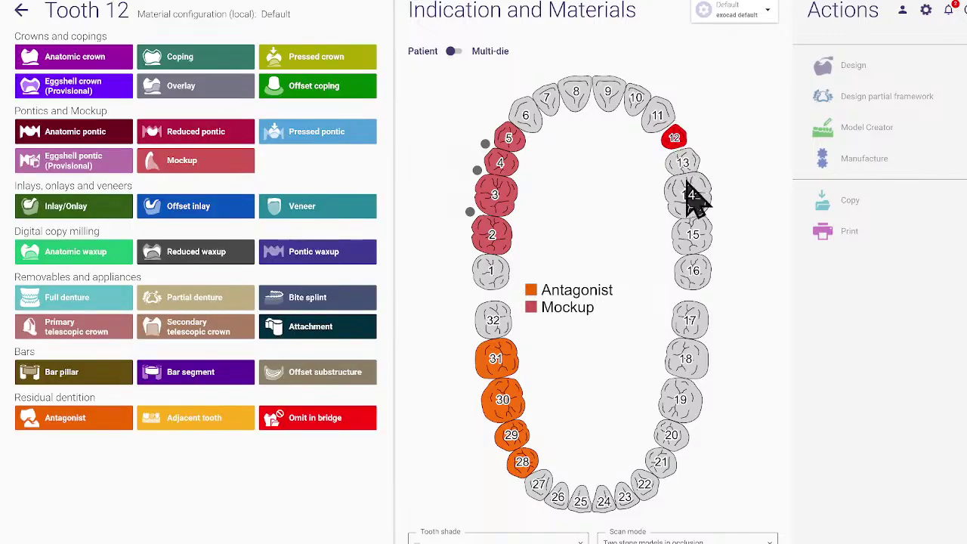
pyautogui.click(195, 160)
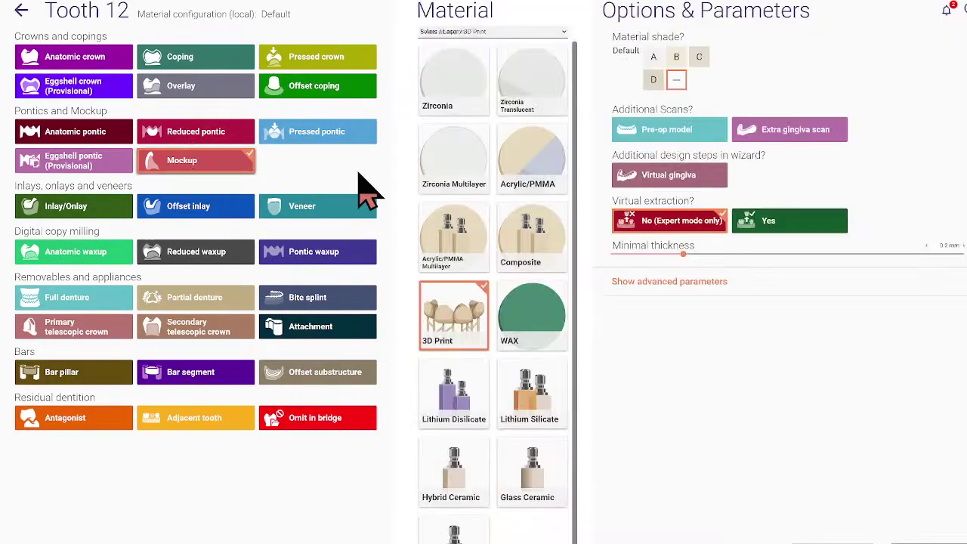
pyautogui.click(930, 543)
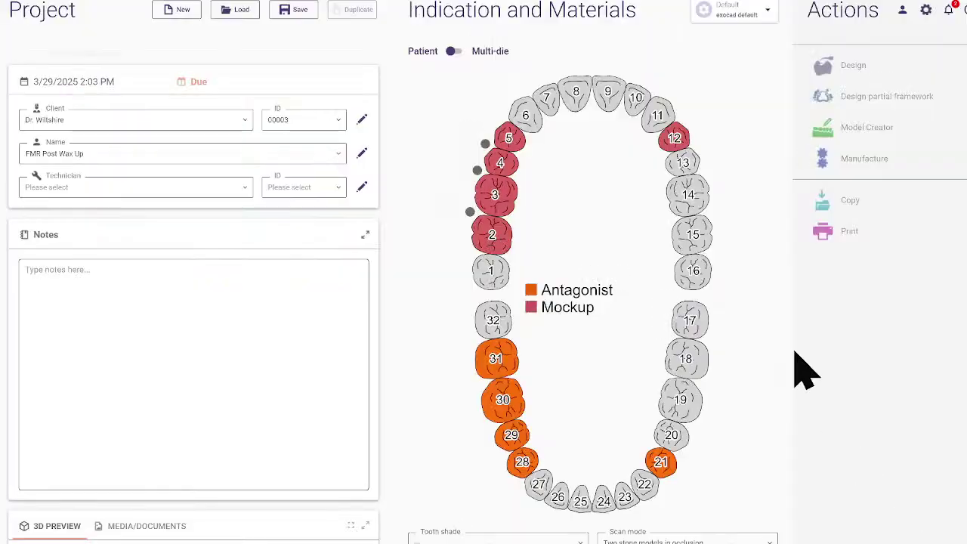
pyautogui.keyDown('ctrl'); pyautogui.click(686, 163); pyautogui.keyUp('ctrl')
pyautogui.keyDown('ctrl'); pyautogui.click(692, 198); pyautogui.keyUp('ctrl')
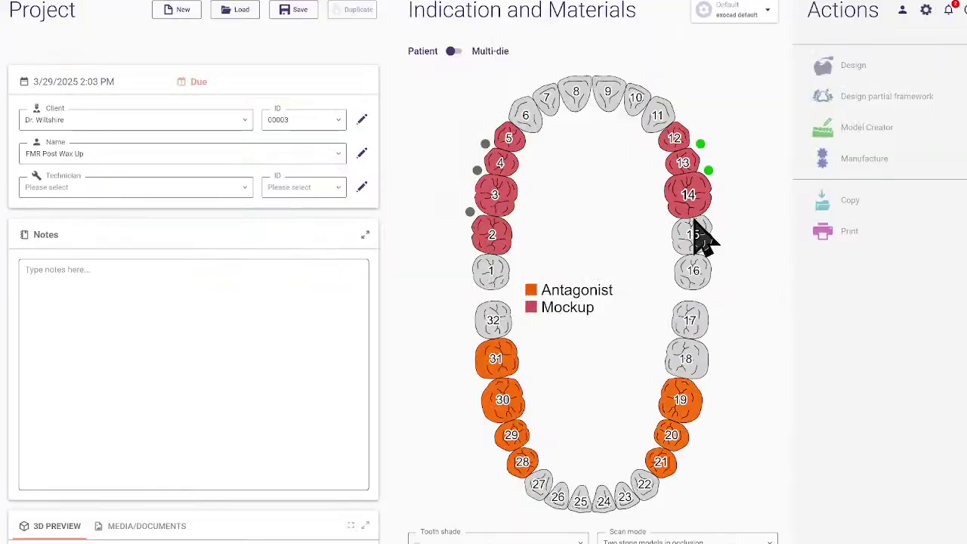
pyautogui.keyDown('ctrl'); pyautogui.click(696, 236); pyautogui.keyUp('ctrl')
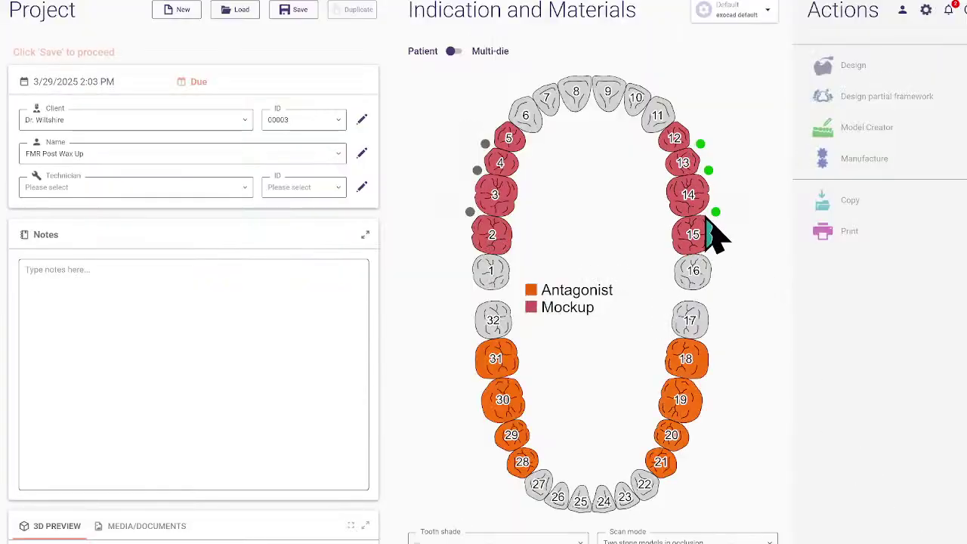
# - Disable the three connectors between teeth 12, 13, 14 and 15
pyautogui.click(714, 212)
pyautogui.click(708, 171)
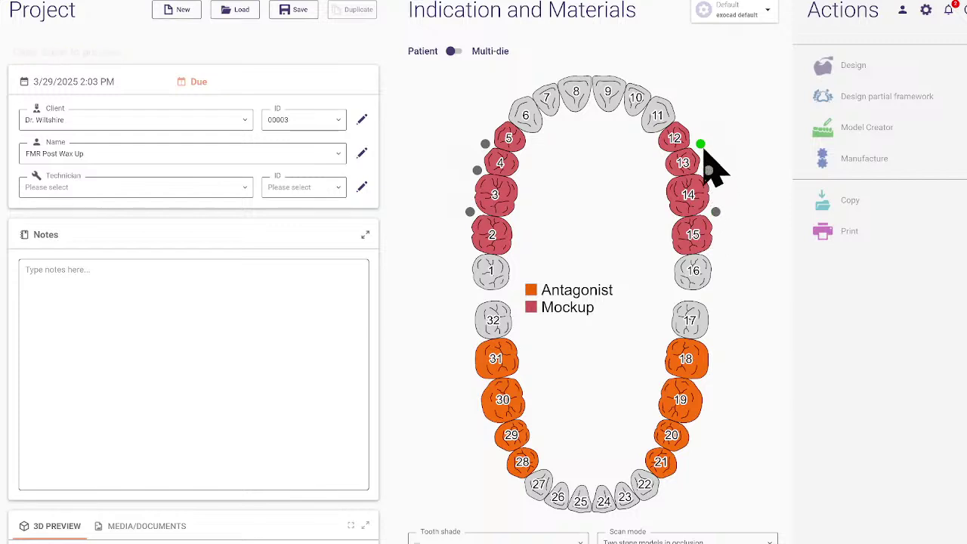
pyautogui.click(700, 144)
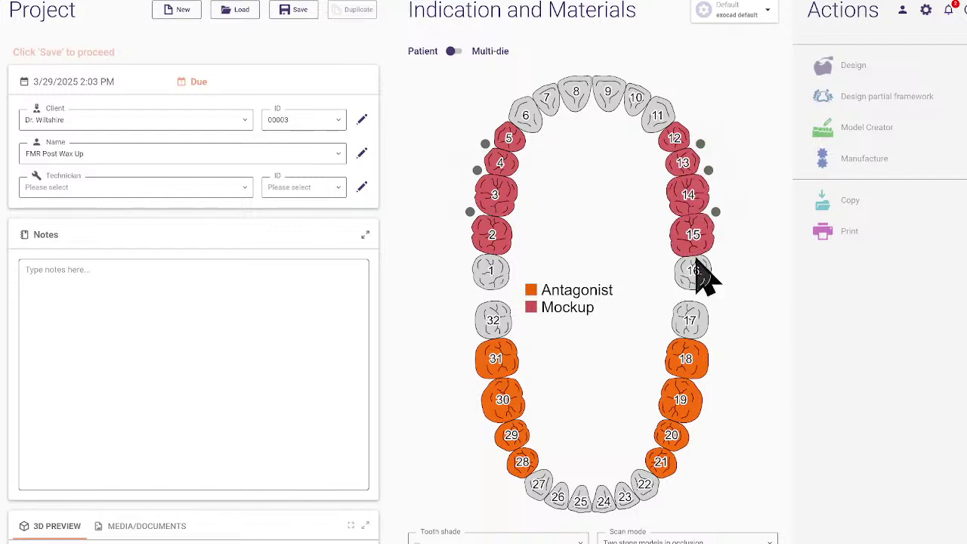
# - Change tooth 31 from antagonist to 3D Print mockup and copy the setting to teeth 30, 29 and 28
pyautogui.click(500, 363)
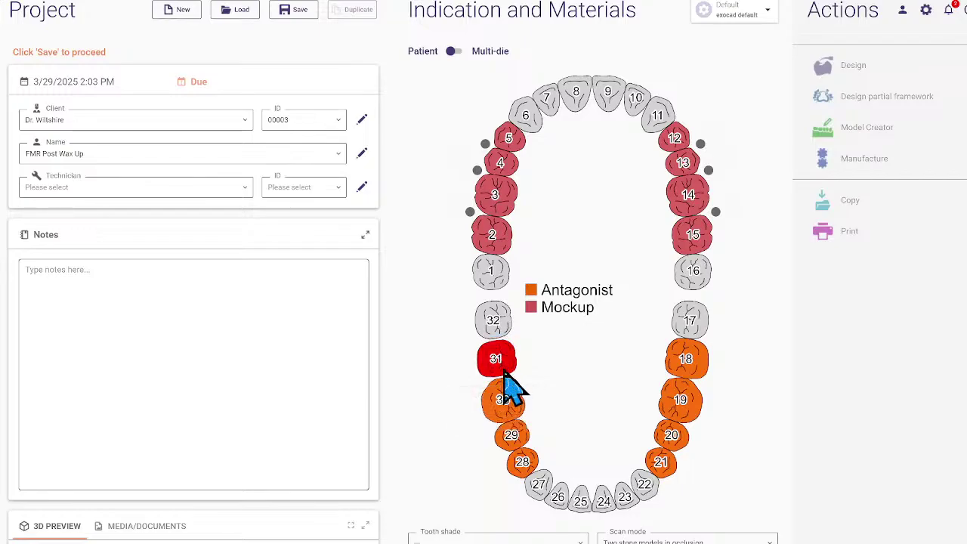
pyautogui.click(180, 167)
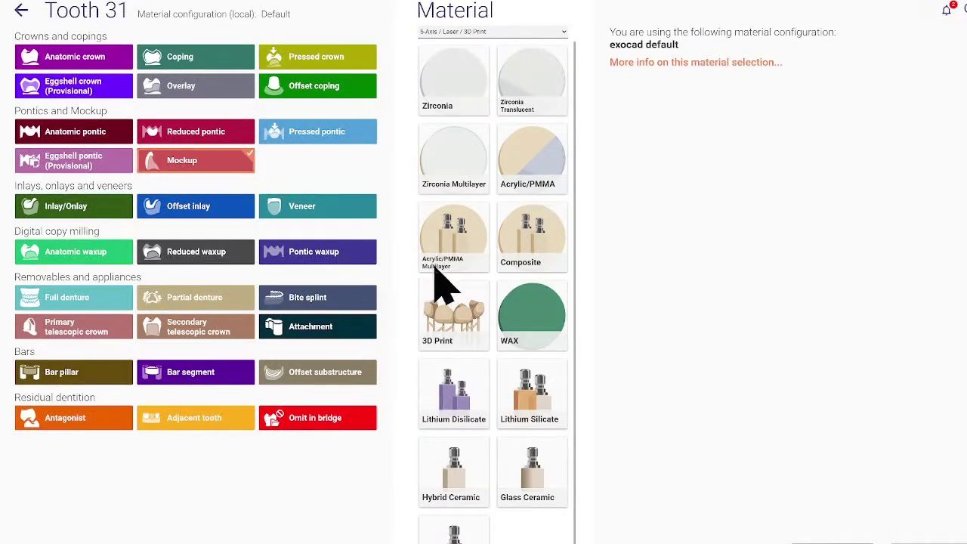
pyautogui.click(464, 310)
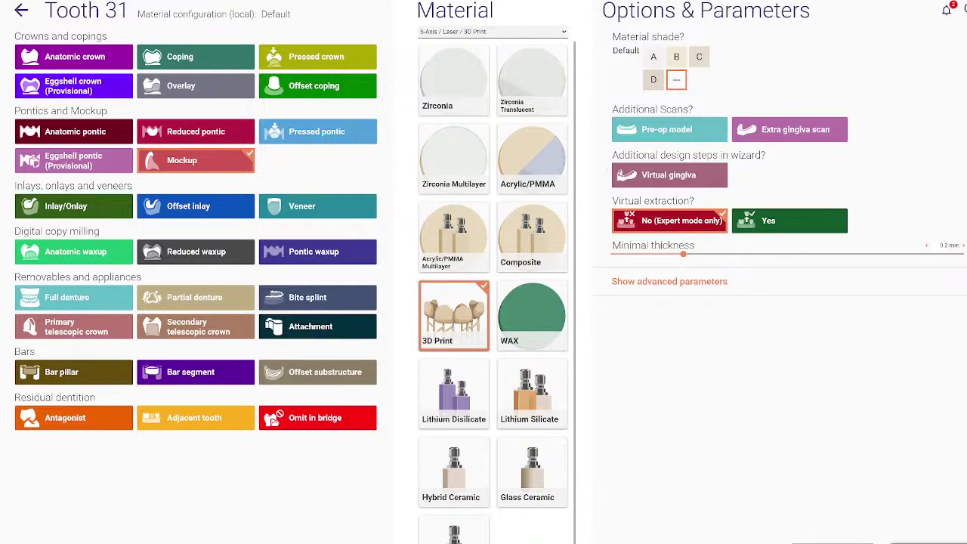
pyautogui.click(928, 543)
pyautogui.keyDown('ctrl'); pyautogui.click(503, 397); pyautogui.keyUp('ctrl')
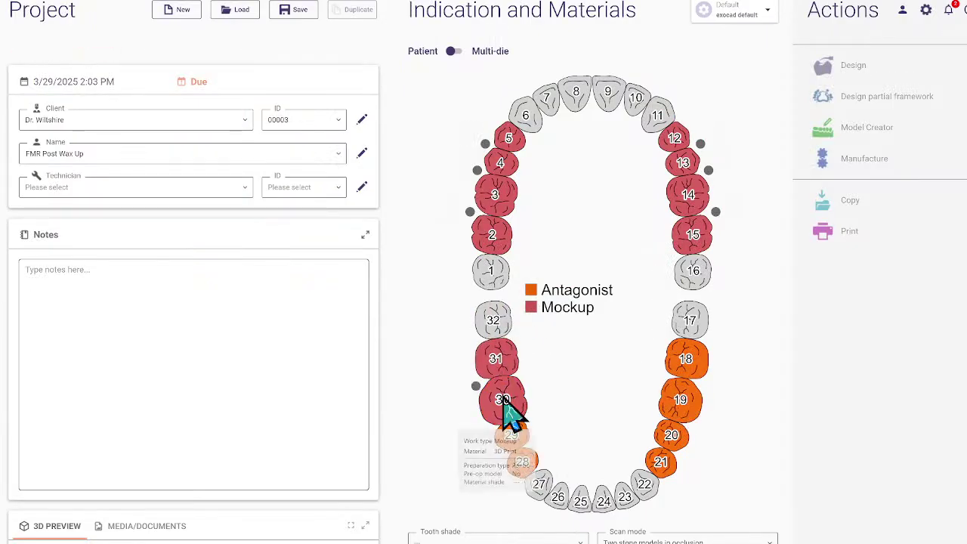
pyautogui.keyDown('ctrl'); pyautogui.click(512, 437); pyautogui.keyUp('ctrl')
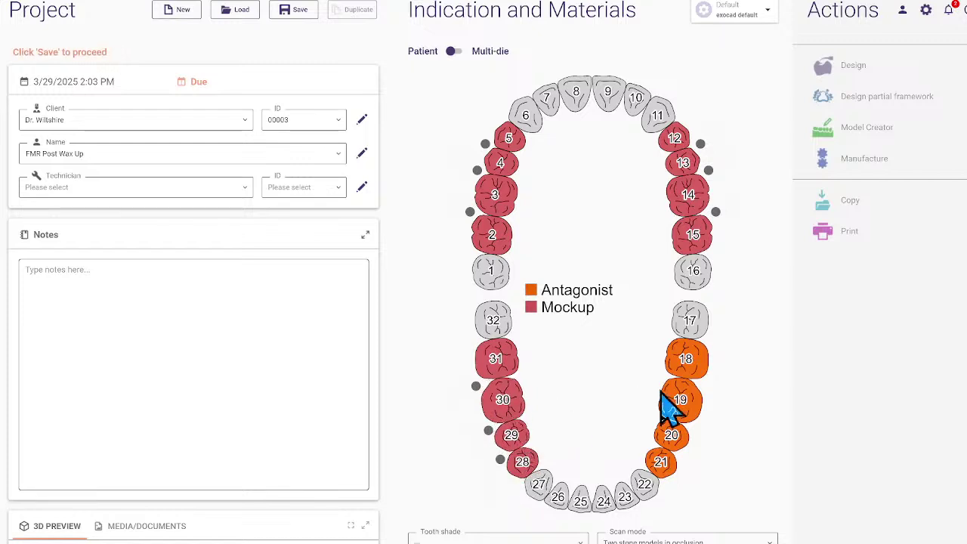
# - Change tooth 18 to a 3D Print mockup, copy the setting to teeth 19, 20 and 21, and save the project
pyautogui.click(689, 362)
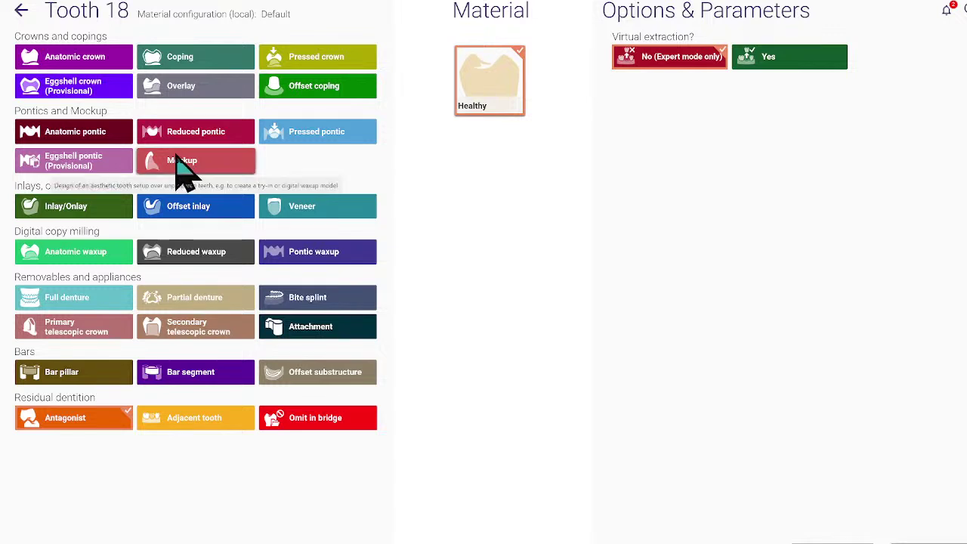
pyautogui.click(193, 174)
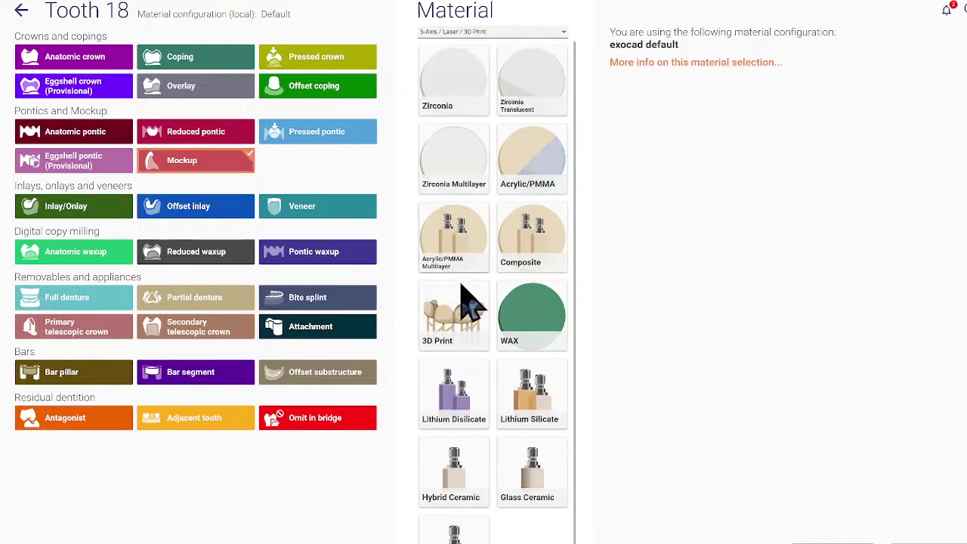
pyautogui.click(464, 306)
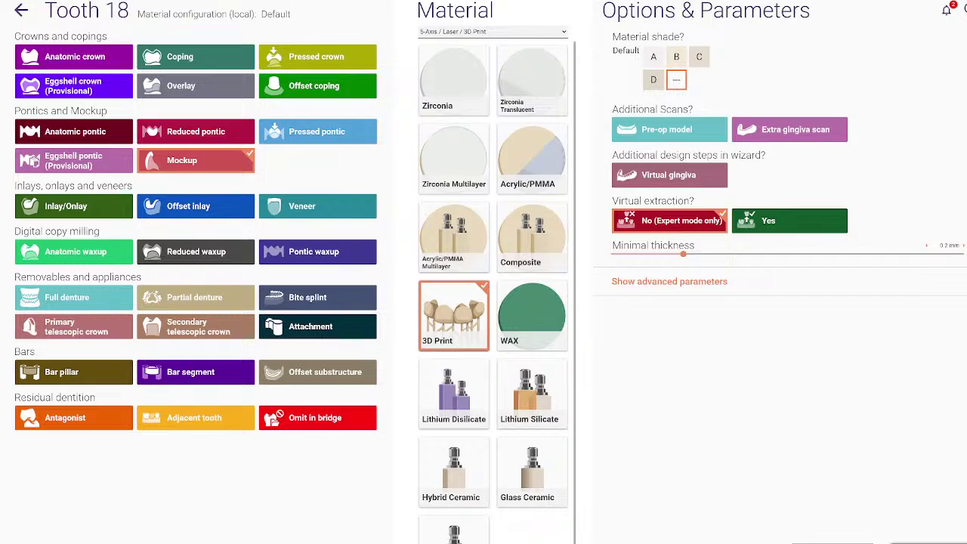
pyautogui.click(907, 542)
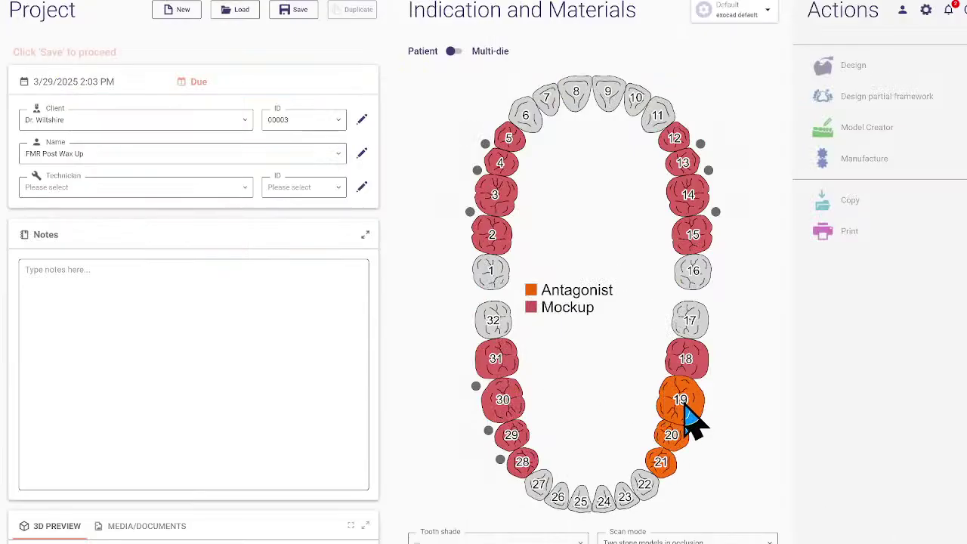
pyautogui.moveTo(687, 412)
pyautogui.mouseDown()
pyautogui.moveTo(673, 428)
pyautogui.moveTo(675, 459)
pyautogui.mouseUp()
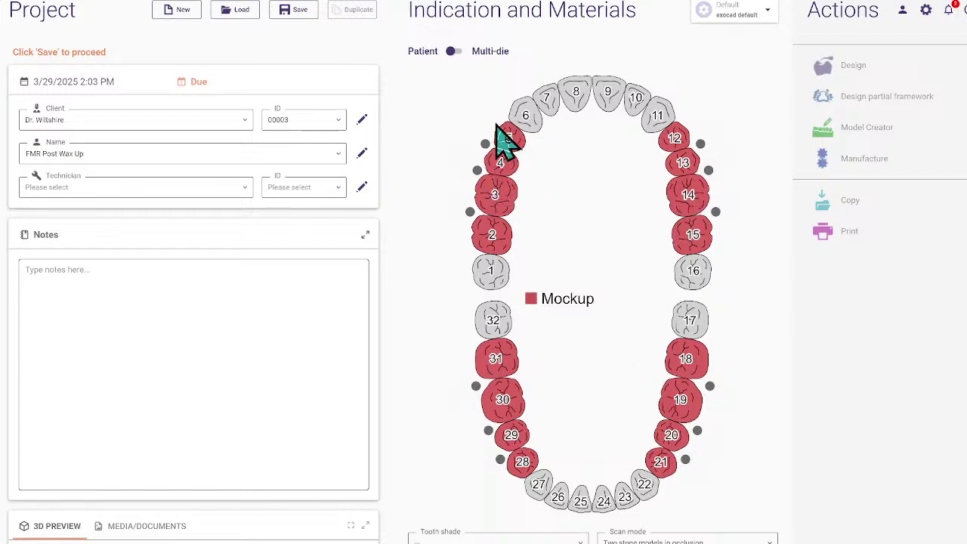
pyautogui.click(298, 17)
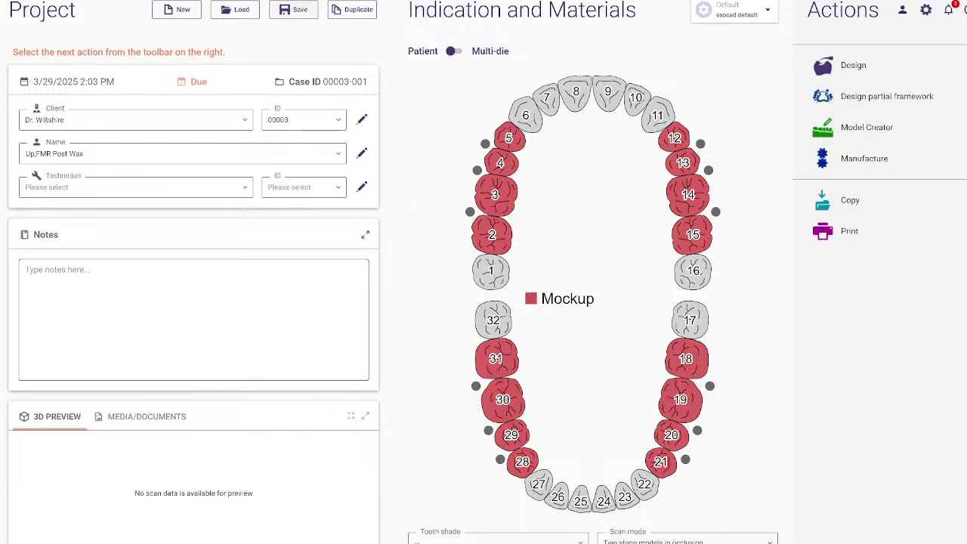
# - Open the case's project folder in File Explorer and add the mesh file 29Mar Final Md Mesh Live Stream to it
pyautogui.moveTo(0, 306); pyautogui.dragTo(480, 201)
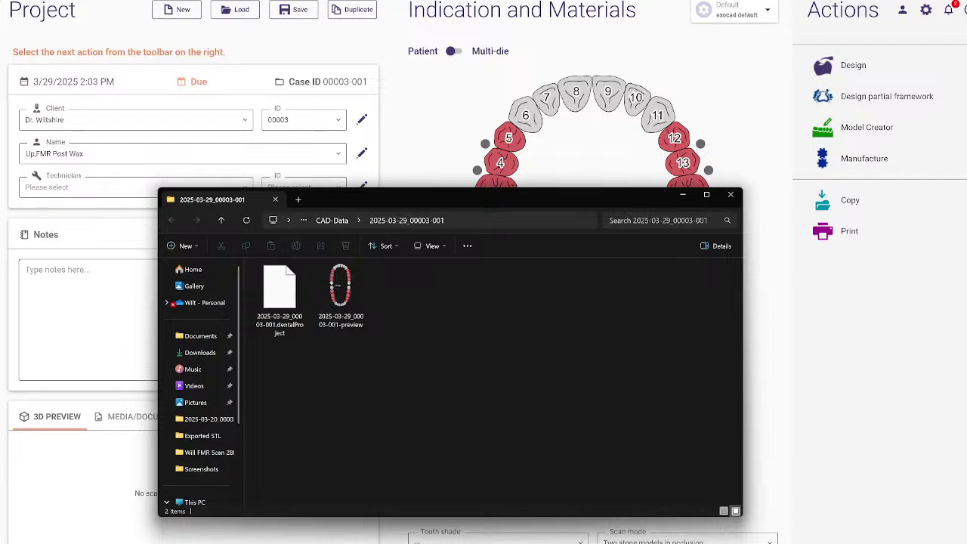
pyautogui.hotkey('alt', 'Tab')
pyautogui.hotkey('alt', 'Tab')
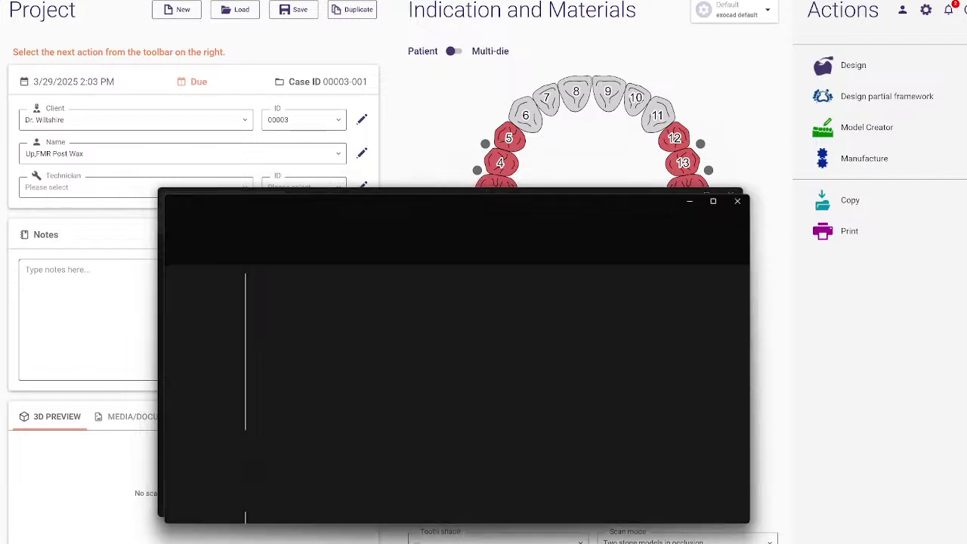
pyautogui.moveTo(356, 213); pyautogui.dragTo(2, 257)
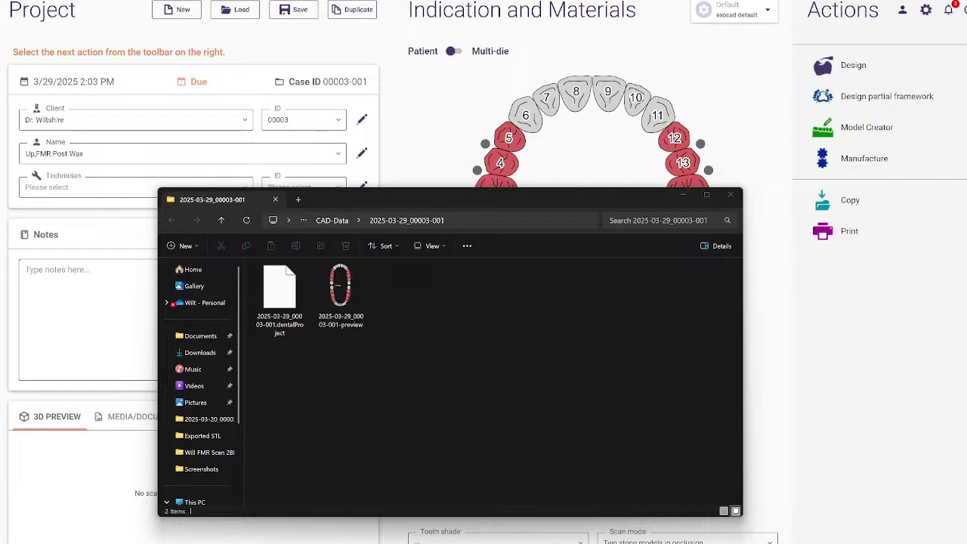
pyautogui.moveTo(226, 345); pyautogui.dragTo(464, 335)
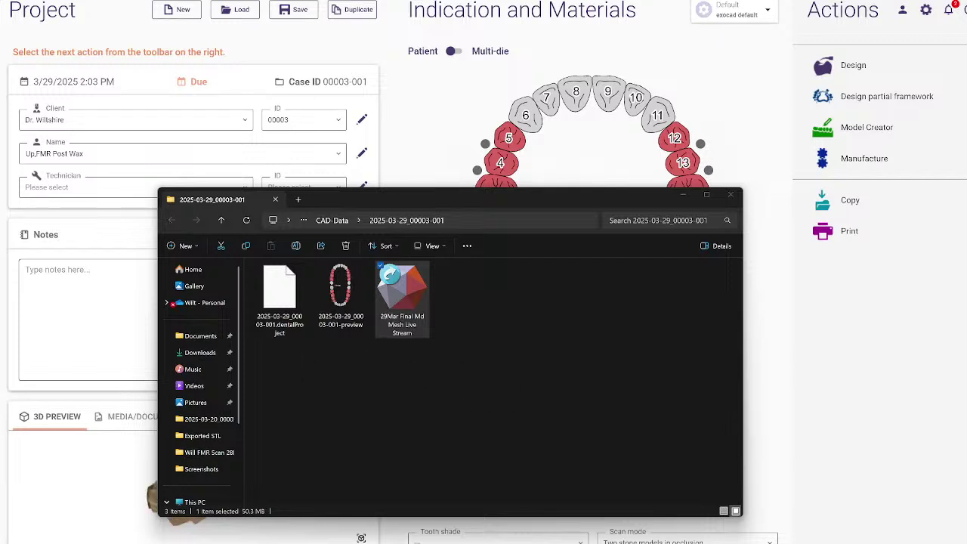
# - Add the mesh file 29Mar Final Mx Mesh Live Stream to the project folder, copy both meshes and close the folder
pyautogui.moveTo(461, 320); pyautogui.dragTo(414, 320)
pyautogui.rightClick(414, 321)
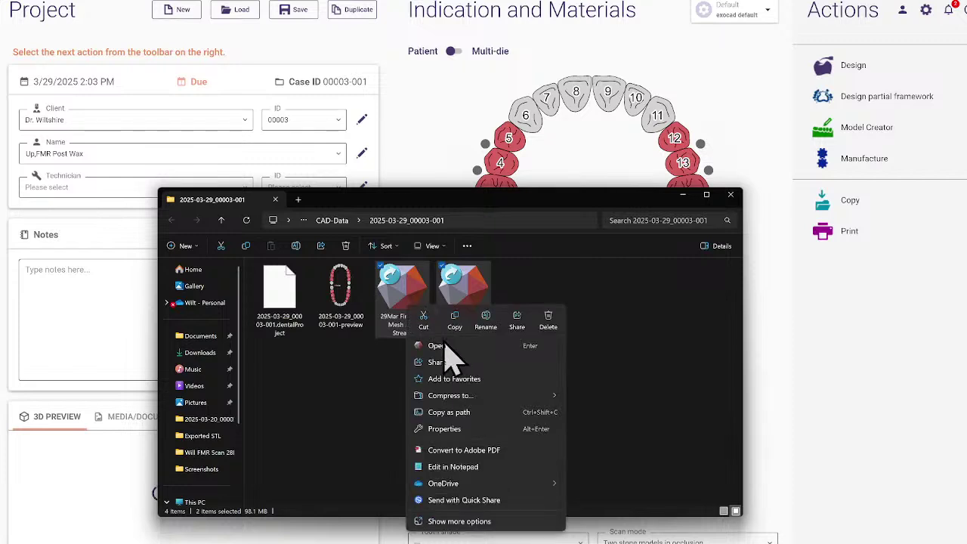
pyautogui.click(455, 321)
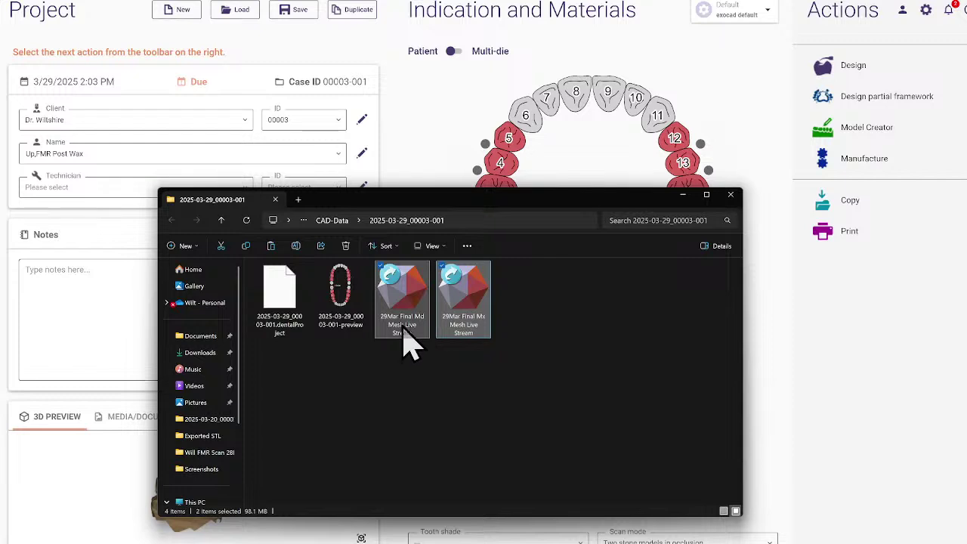
pyautogui.click(732, 196)
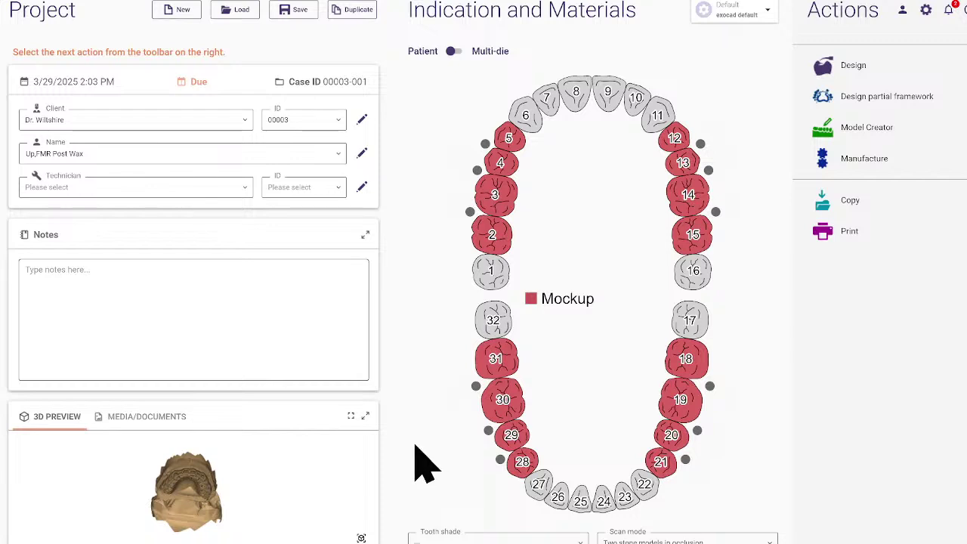
# - Start the case design and load 29Mar Final Mx Mesh Live Stream as the upper jaw and 29Mar Final Md Mesh Live Stream as the lower jaw
pyautogui.click(91, 154)
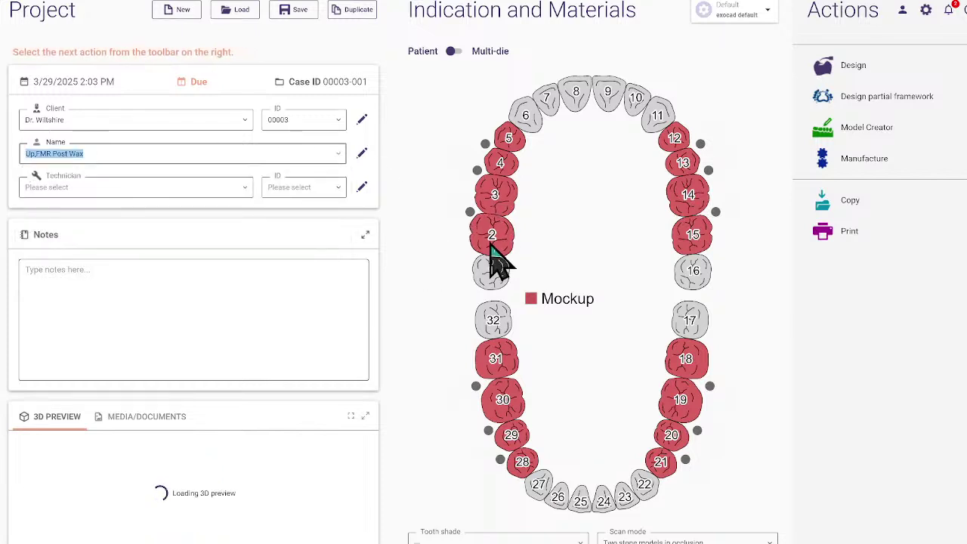
pyautogui.moveTo(495, 261)
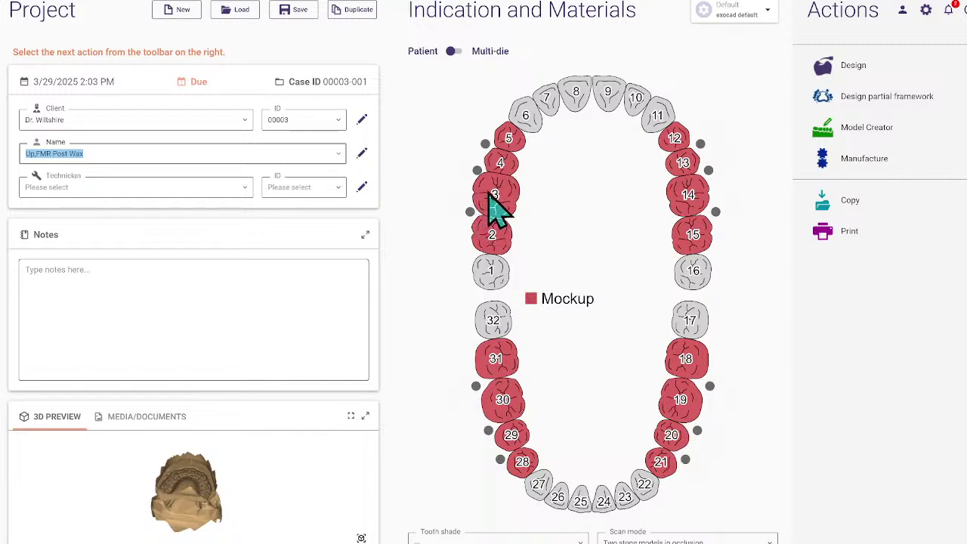
pyautogui.moveTo(513, 213)
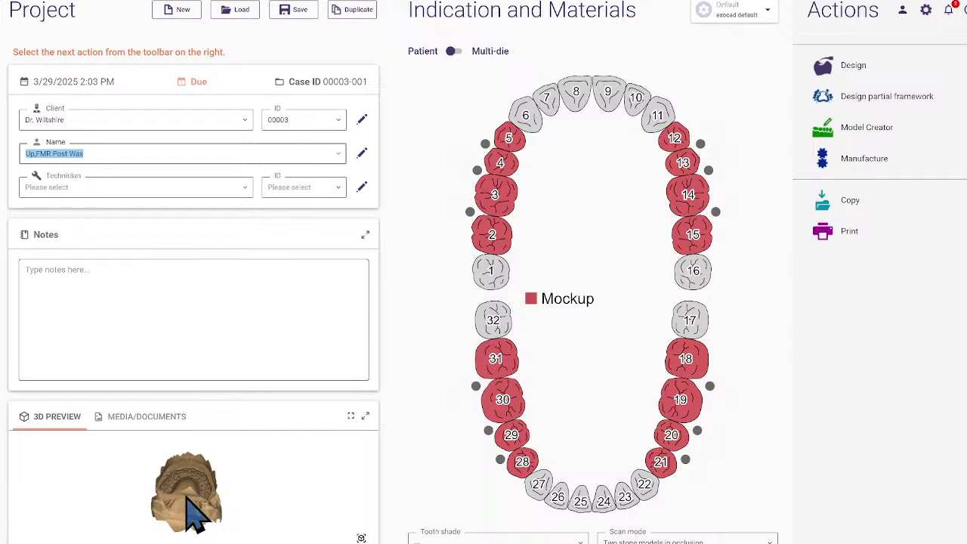
pyautogui.click(900, 67)
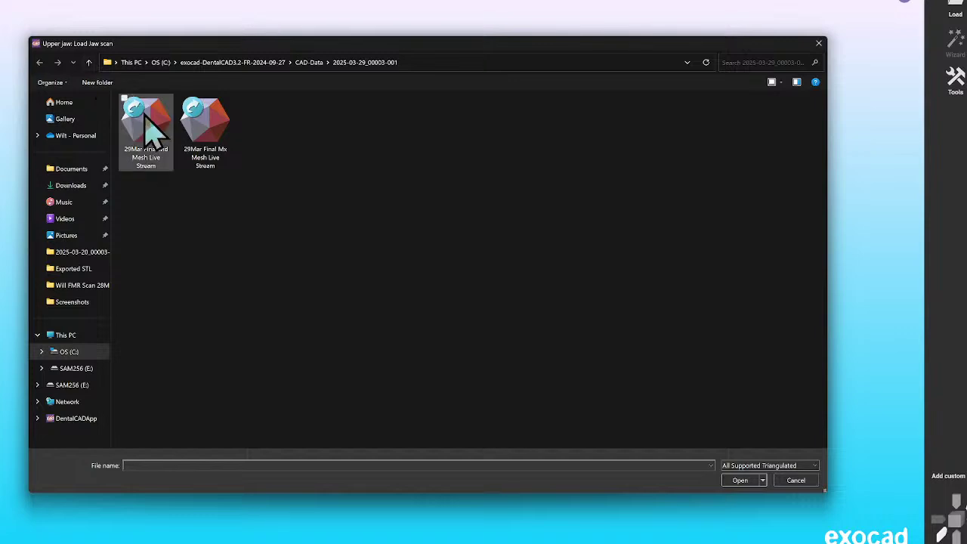
pyautogui.click(209, 160)
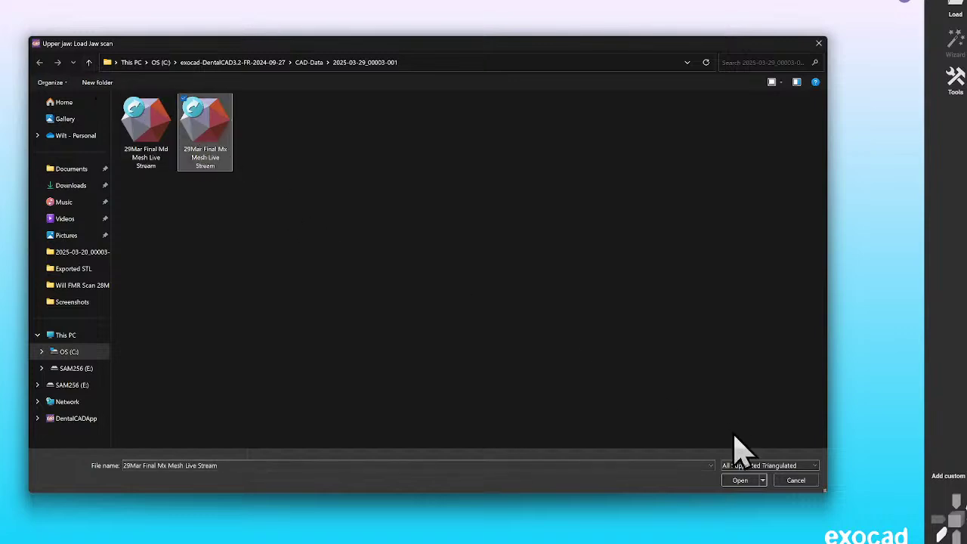
pyautogui.click(740, 481)
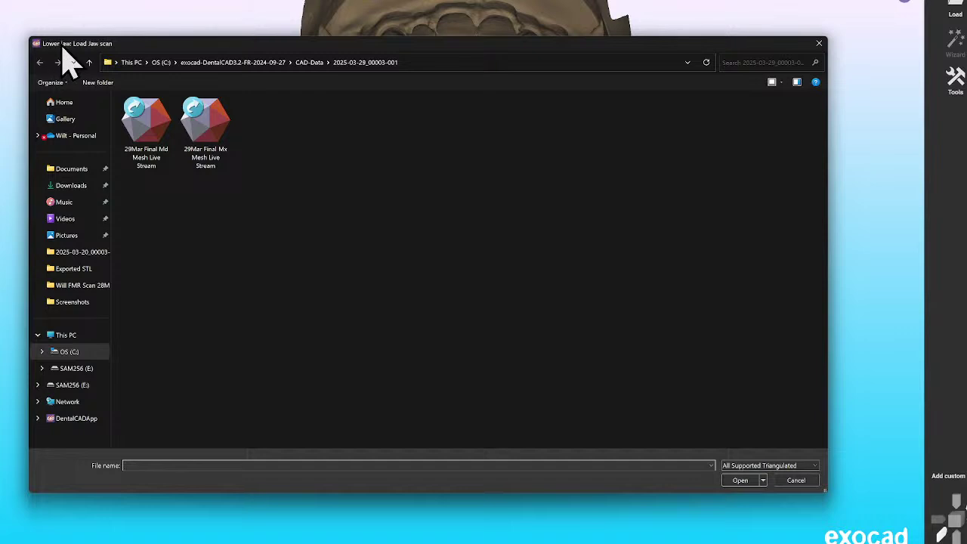
pyautogui.click(168, 155)
pyautogui.click(744, 481)
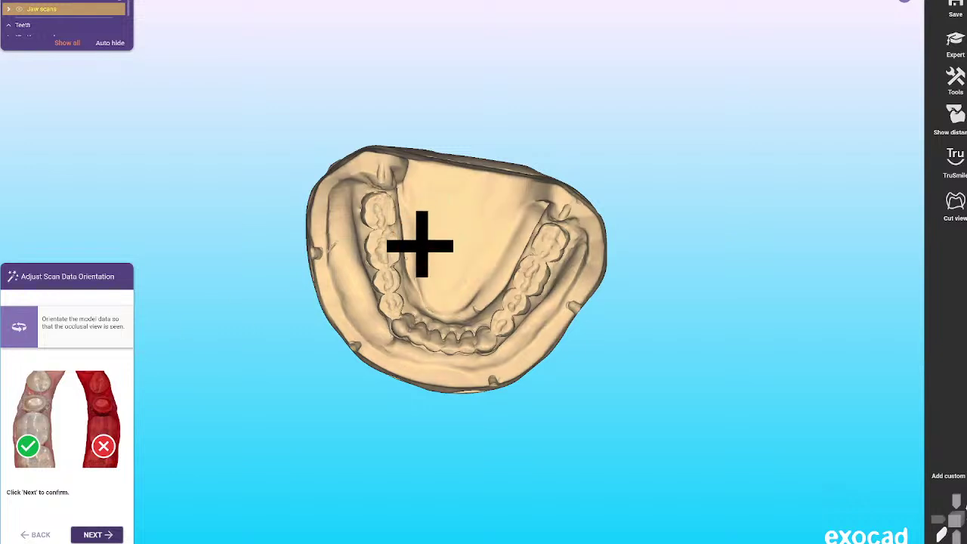
# - Orient the lower jaw scan to its occlusal view and confirm the scan data orientation
pyautogui.moveTo(531, 371); pyautogui.dragTo(535, 370)
pyautogui.moveTo(536, 371); pyautogui.dragTo(377, 333, button='right')
pyautogui.moveTo(377, 332); pyautogui.dragTo(275, 371, button='right')
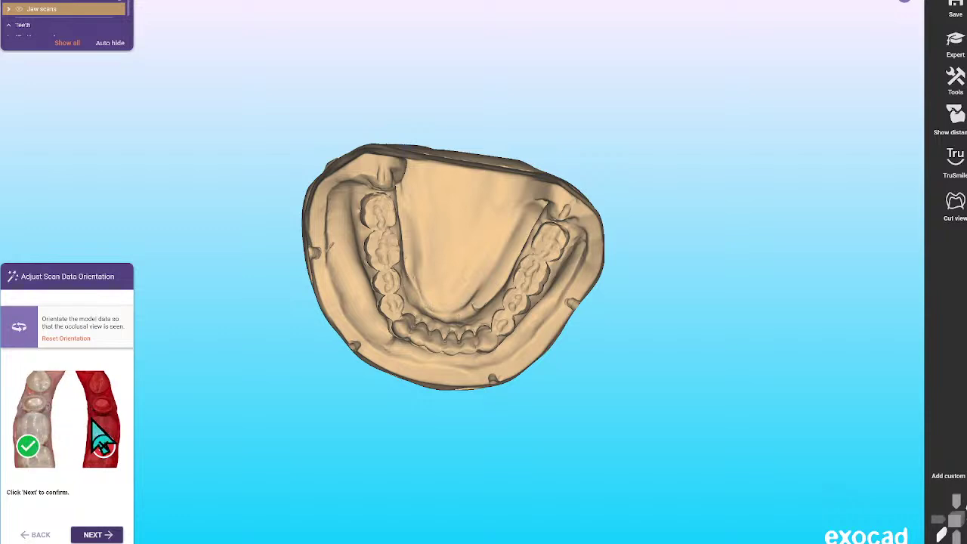
pyautogui.click(100, 535)
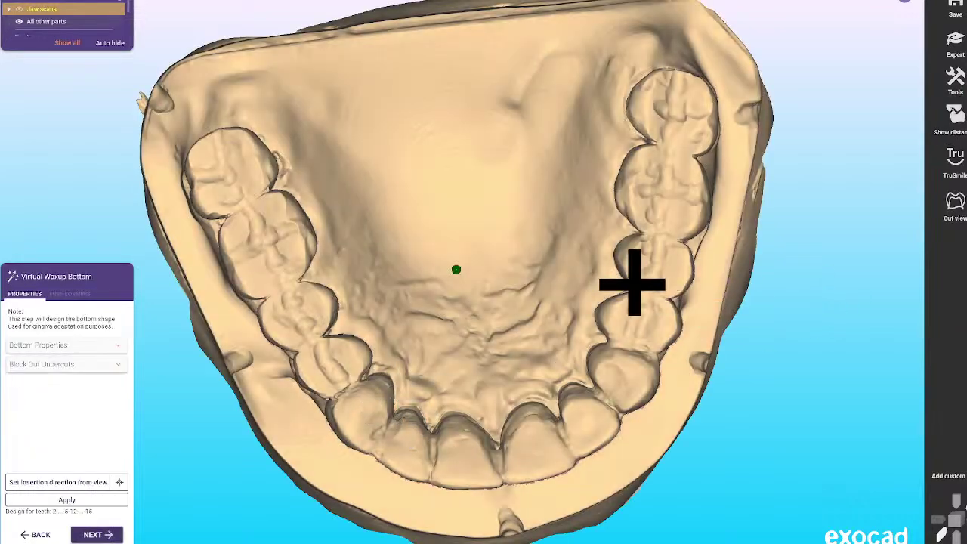
# - Generate the virtual waxup bottoms for the upper and lower posterior teeth from the preset insertion directions
pyautogui.moveTo(621, 315); pyautogui.dragTo(315, 319, button='right')
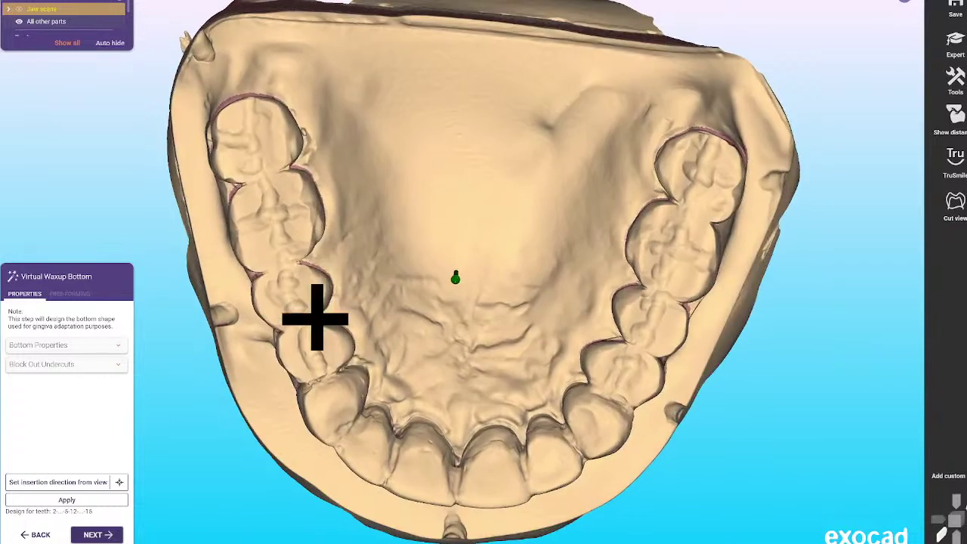
pyautogui.click(99, 535)
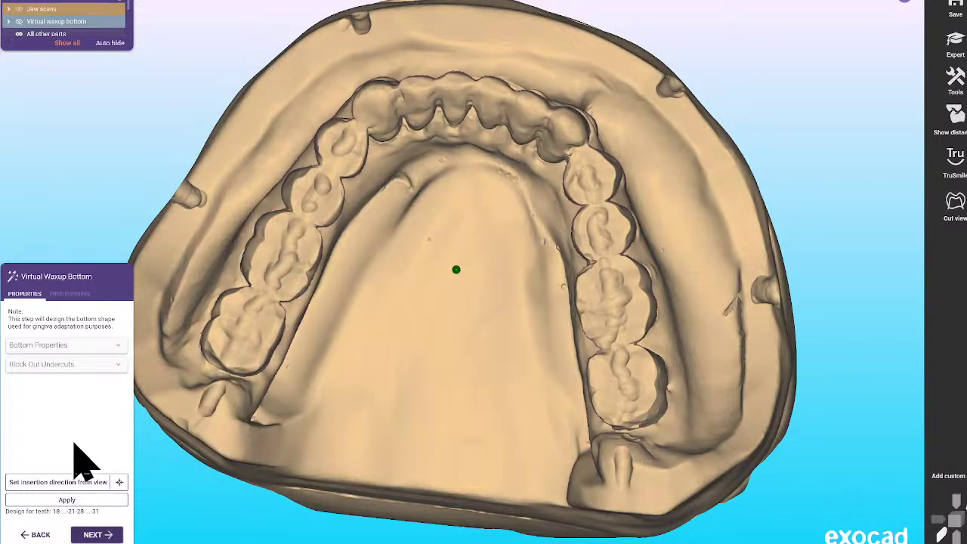
pyautogui.click(103, 535)
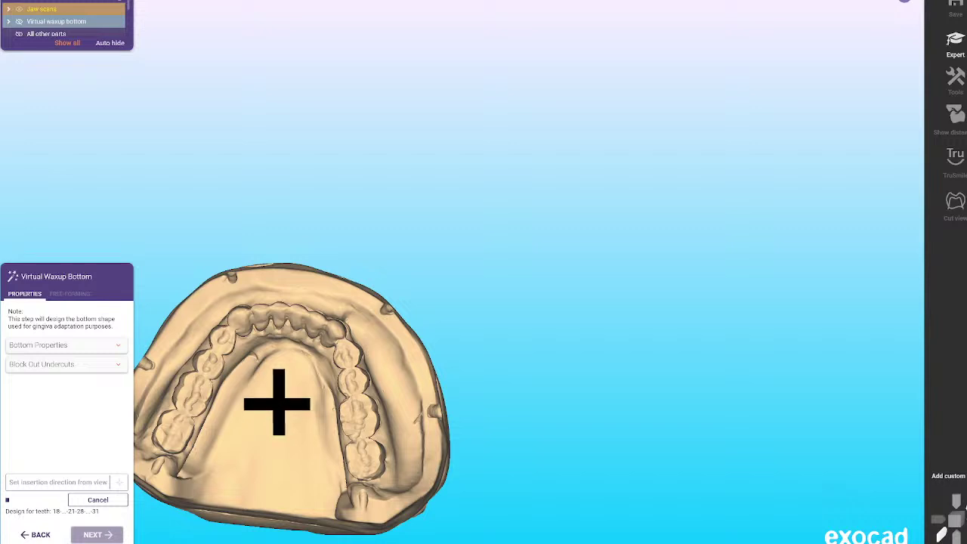
pyautogui.moveTo(276, 403); pyautogui.dragTo(479, 300, button='middle')
pyautogui.moveTo(479, 300); pyautogui.dragTo(473, 294, button='right')
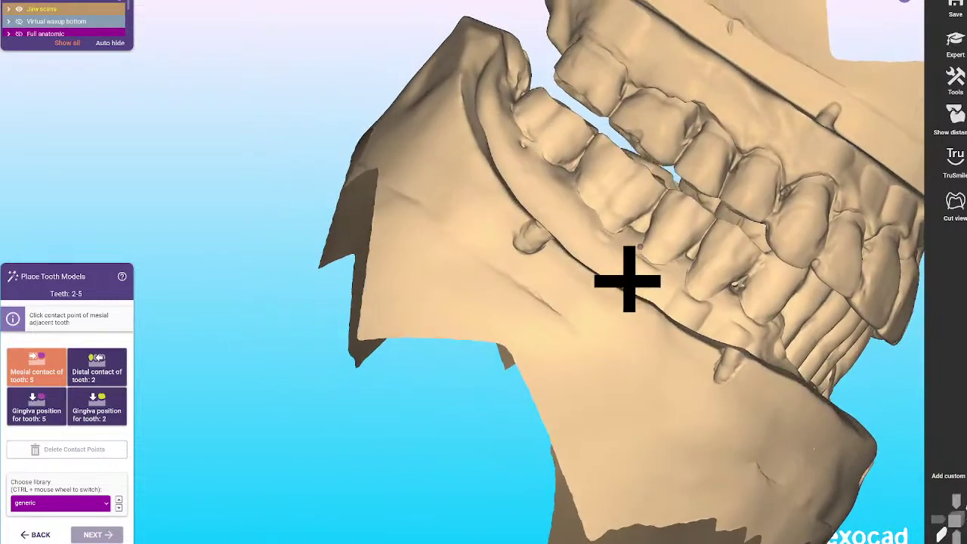
# - Show the full anatomic teeth with the upper jaw scan, and hide the virtual waxup bottoms and the lower jaw scan
pyautogui.moveTo(627, 279); pyautogui.dragTo(672, 234, button='right')
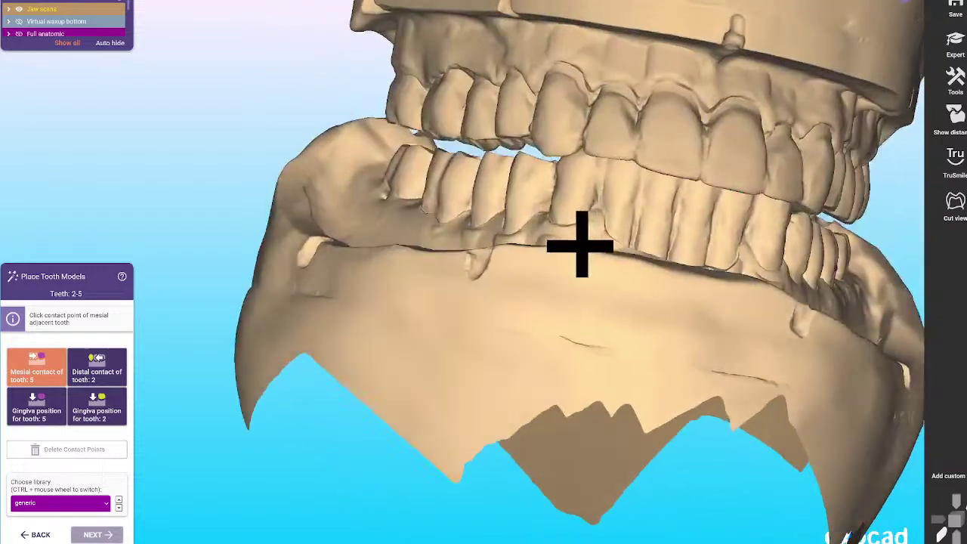
pyautogui.moveTo(581, 245); pyautogui.dragTo(579, 244, button='right')
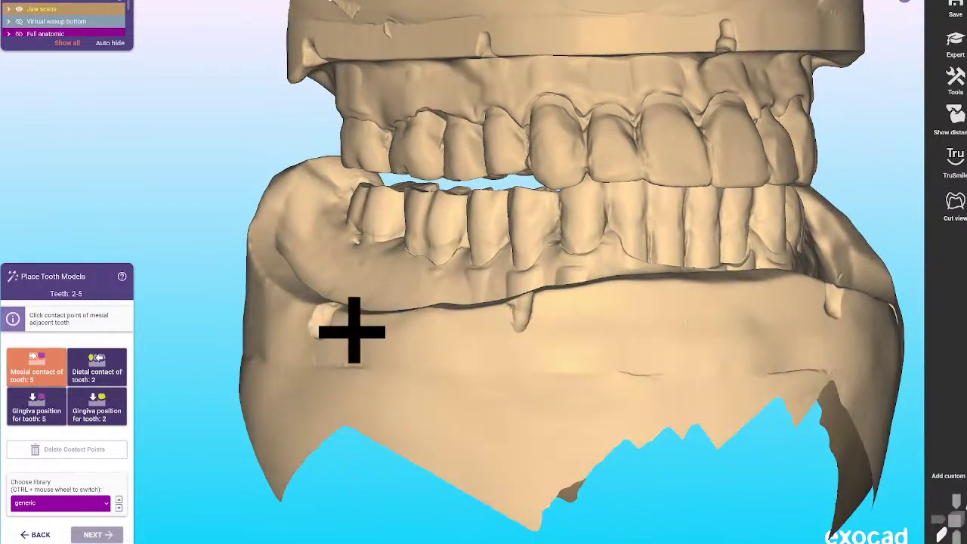
pyautogui.moveTo(527, 282); pyautogui.dragTo(588, 277, button='right')
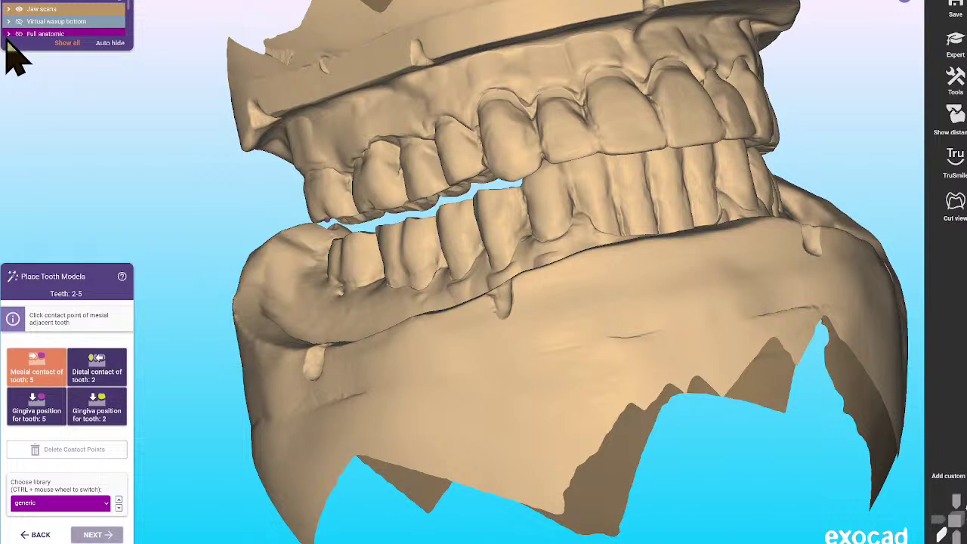
pyautogui.click(67, 43)
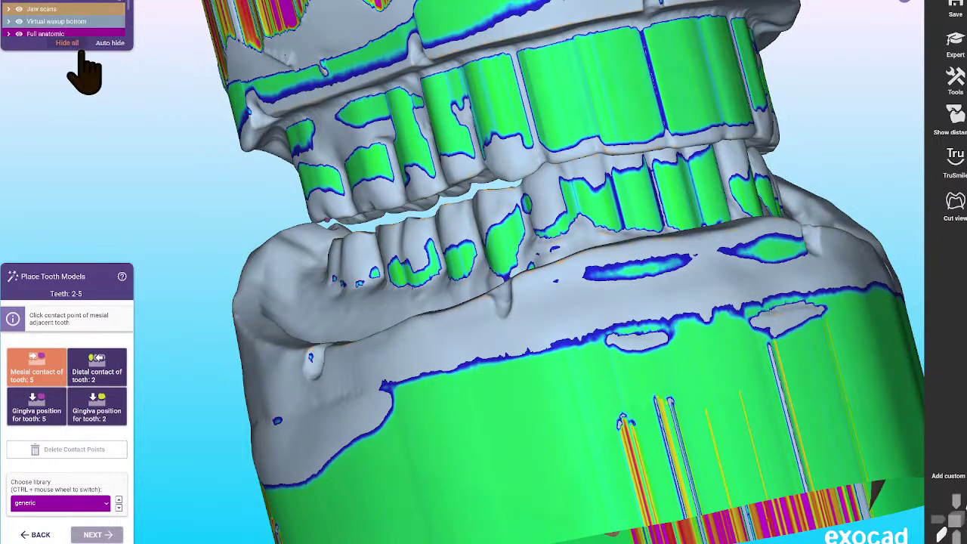
pyautogui.click(16, 20)
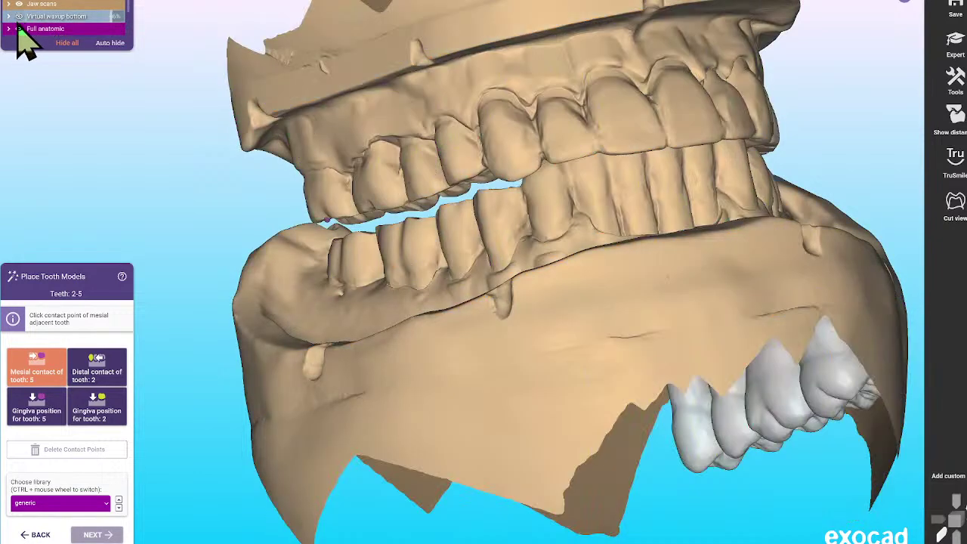
pyautogui.click(8, 6)
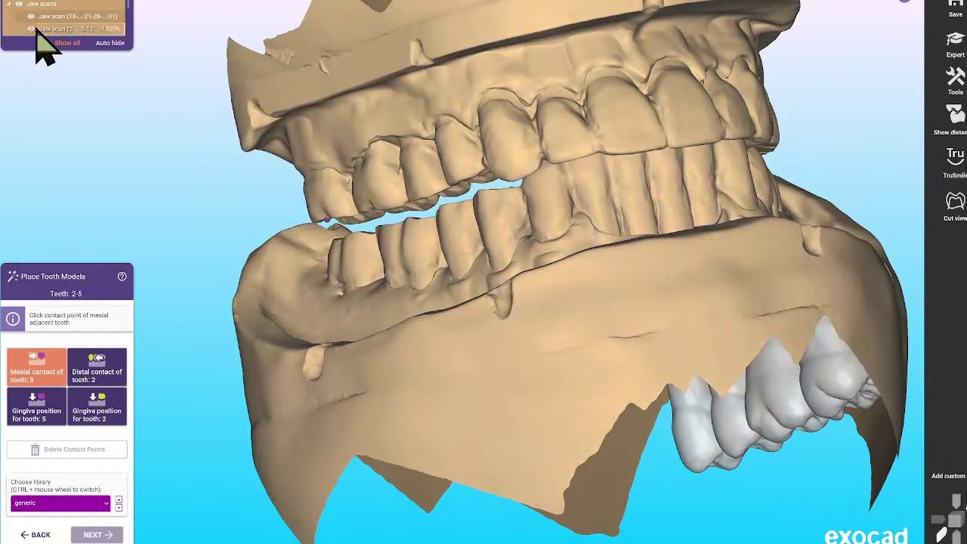
pyautogui.click(31, 28)
pyautogui.click(31, 29)
pyautogui.click(31, 29)
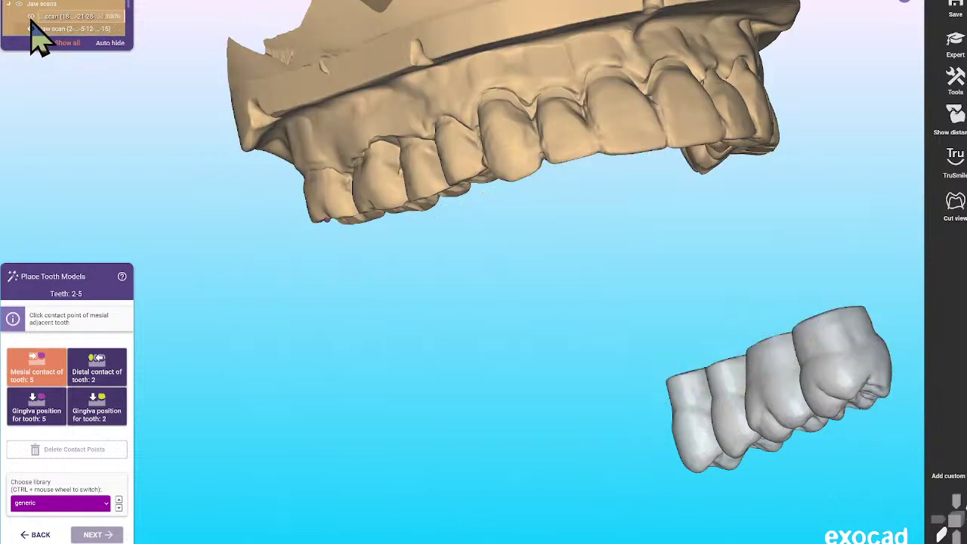
# - Examine the upper jaw scan from the occlusal and front sides, toggling the antagonist scan on and off for comparison
pyautogui.moveTo(455, 357); pyautogui.dragTo(454, 356, button='right')
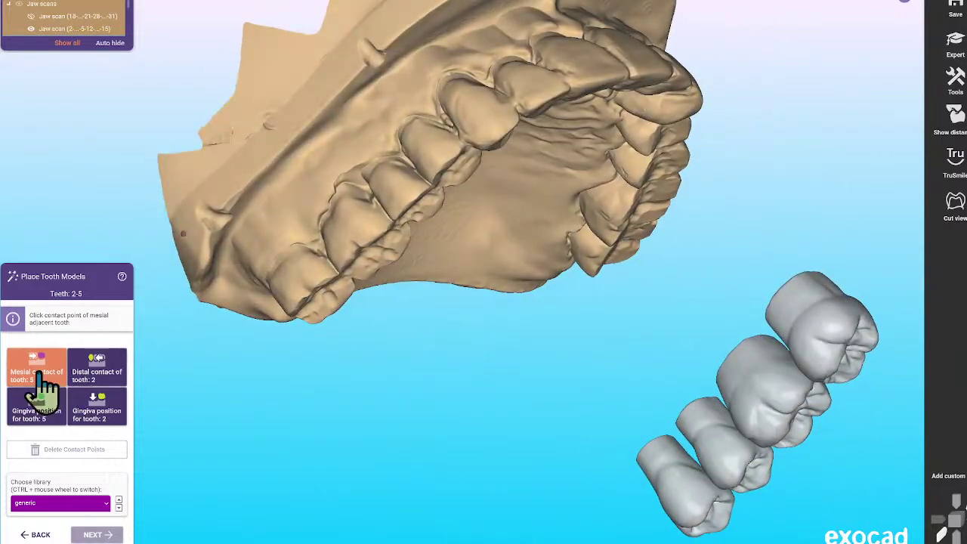
pyautogui.moveTo(443, 287); pyautogui.dragTo(499, 324, button='right')
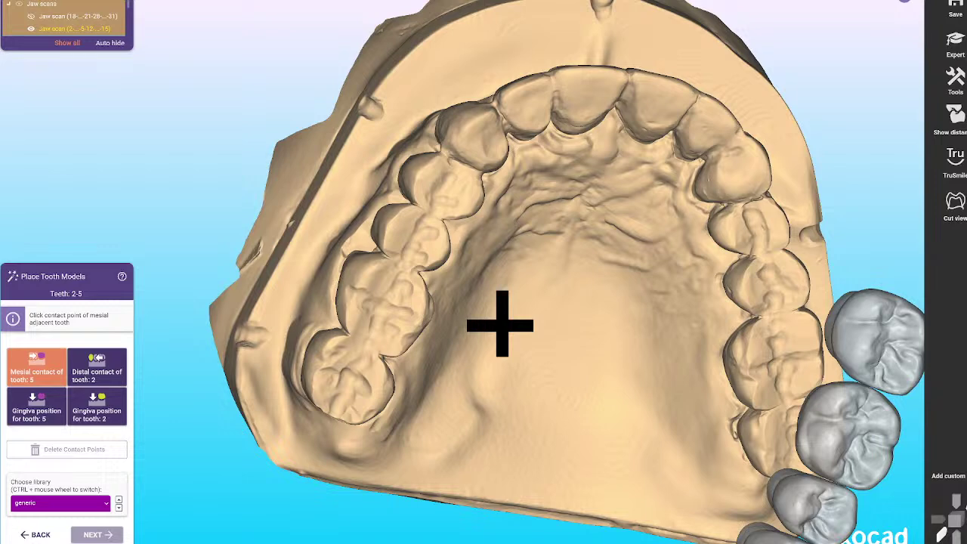
pyautogui.press('a')
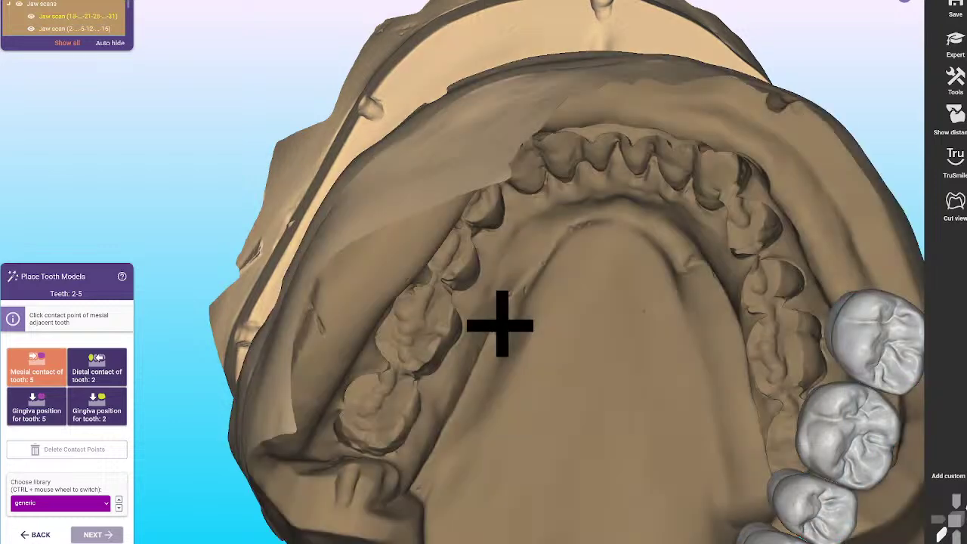
pyautogui.press('a')
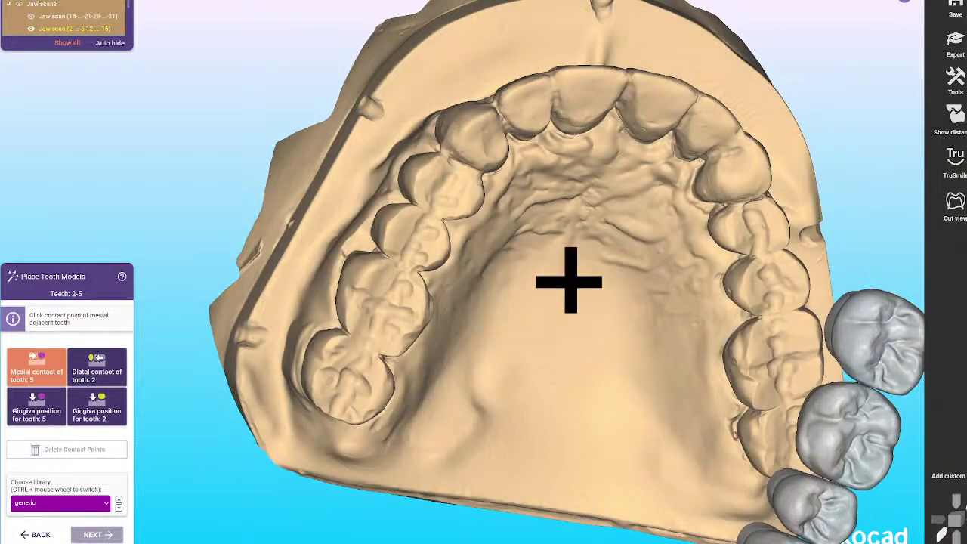
pyautogui.moveTo(568, 280); pyautogui.dragTo(567, 273, button='right')
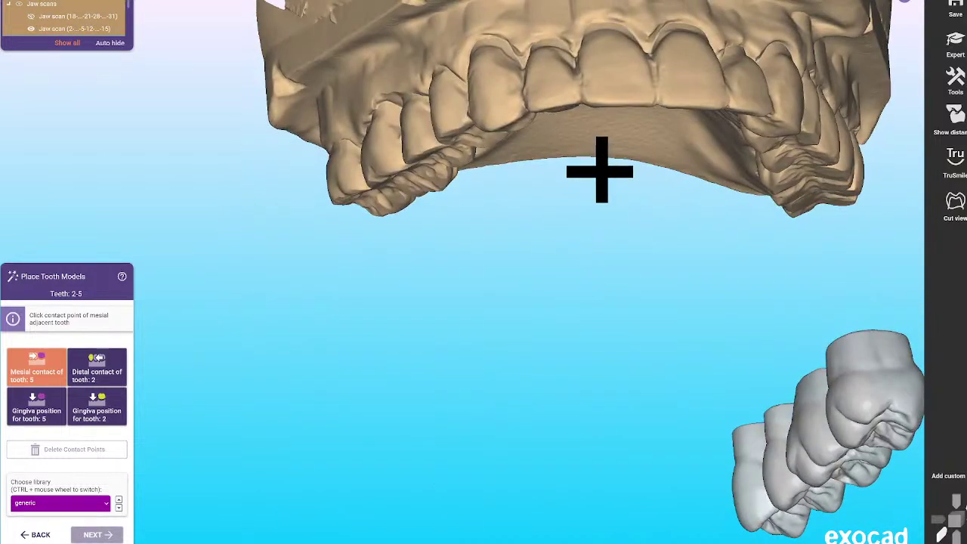
pyautogui.moveTo(604, 152); pyautogui.dragTo(484, 272, button='right')
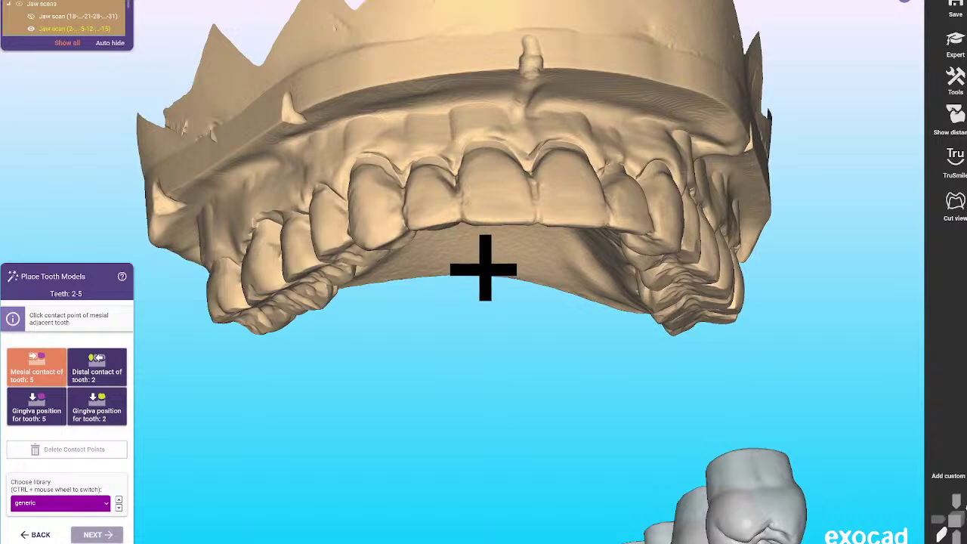
pyautogui.press('a')
pyautogui.press('a')
pyautogui.press('j')
pyautogui.press('j')
pyautogui.moveTo(486, 267); pyautogui.dragTo(486, 265, button='right')
# - Try to place the model teeth 2-5 on the palate of the upper jaw scan
pyautogui.click(511, 341)
pyautogui.moveTo(511, 341); pyautogui.dragTo(519, 252, button='middle')
pyautogui.moveTo(577, 345); pyautogui.dragTo(632, 393, button='right')
pyautogui.rightClick(589, 348)
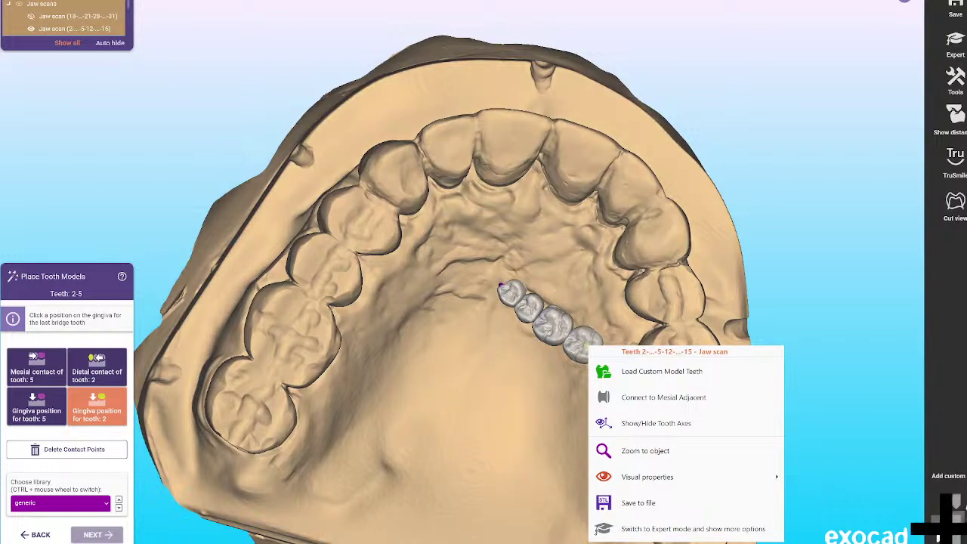
# - Place the model teeth 2-5 along the upper arch, from the distal side of tooth 6 to the last molar
pyautogui.click(942, 530)
pyautogui.click(945, 534)
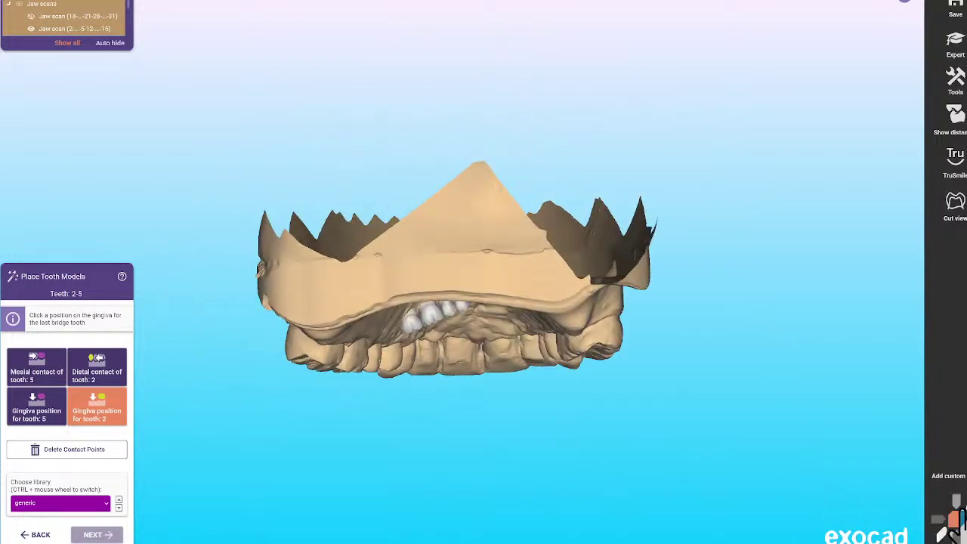
pyautogui.click(957, 500)
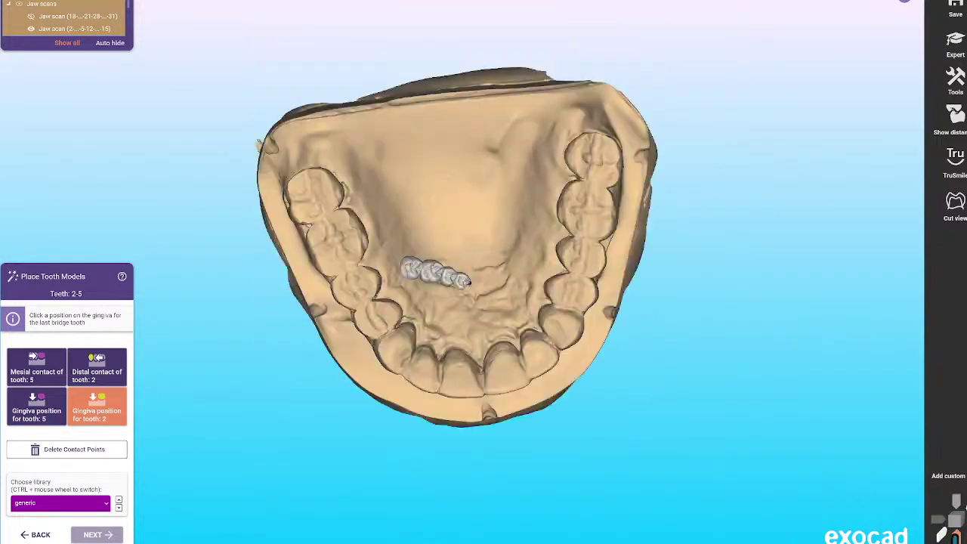
pyautogui.moveTo(547, 384); pyautogui.dragTo(204, 396, button='right')
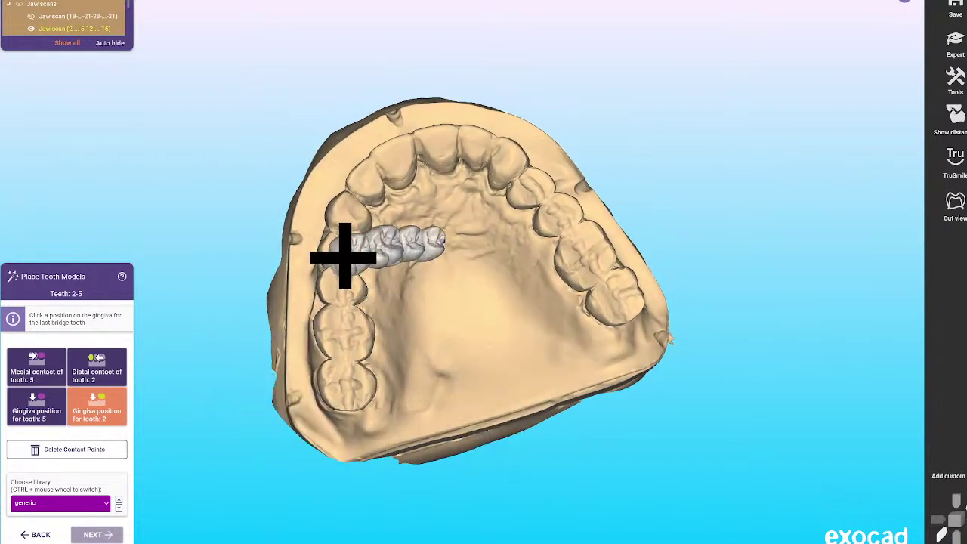
pyautogui.click(339, 227)
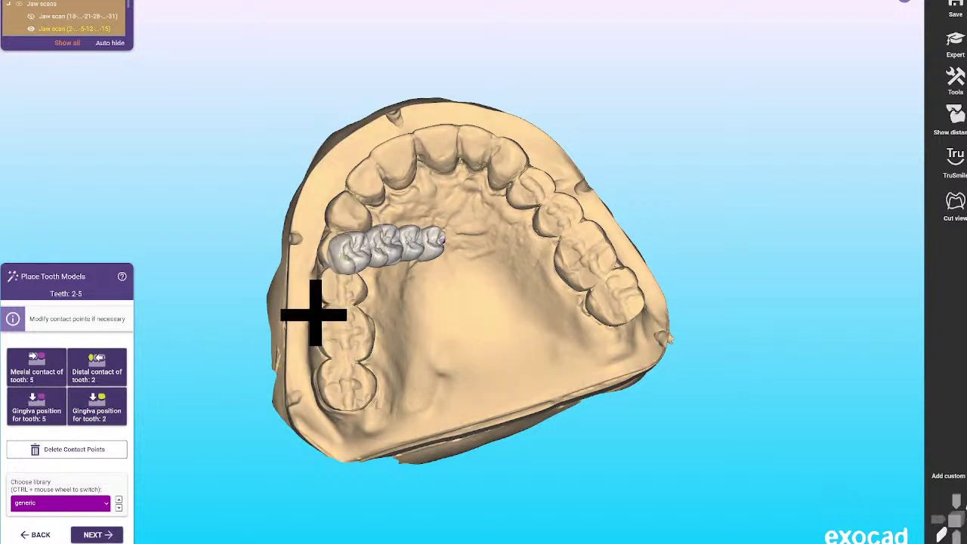
pyautogui.moveTo(344, 232); pyautogui.dragTo(353, 391)
pyautogui.scroll(5, 345, 383)
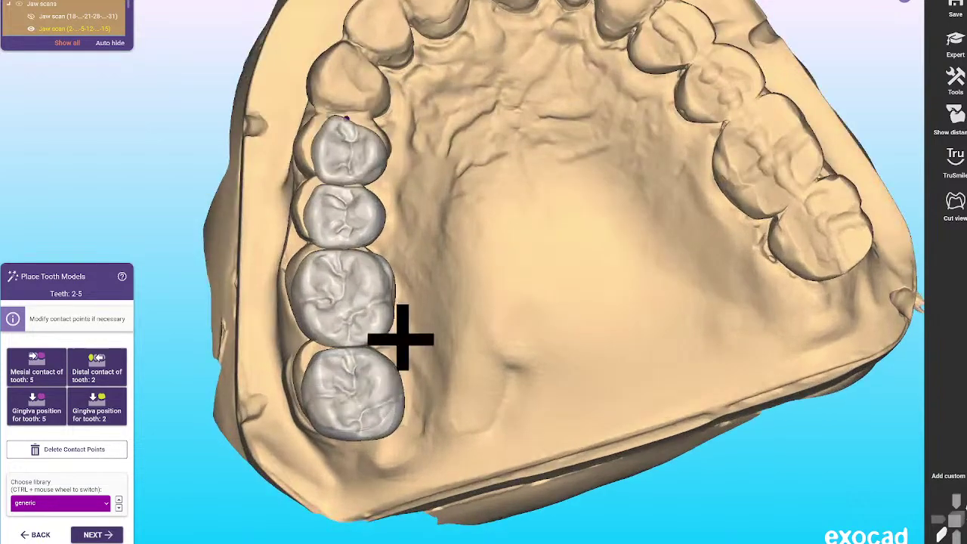
# - Shift the mesial contact point of tooth 5 buccally on the upper scan, against the distal side of tooth 6
pyautogui.moveTo(470, 302); pyautogui.dragTo(530, 299, button='right')
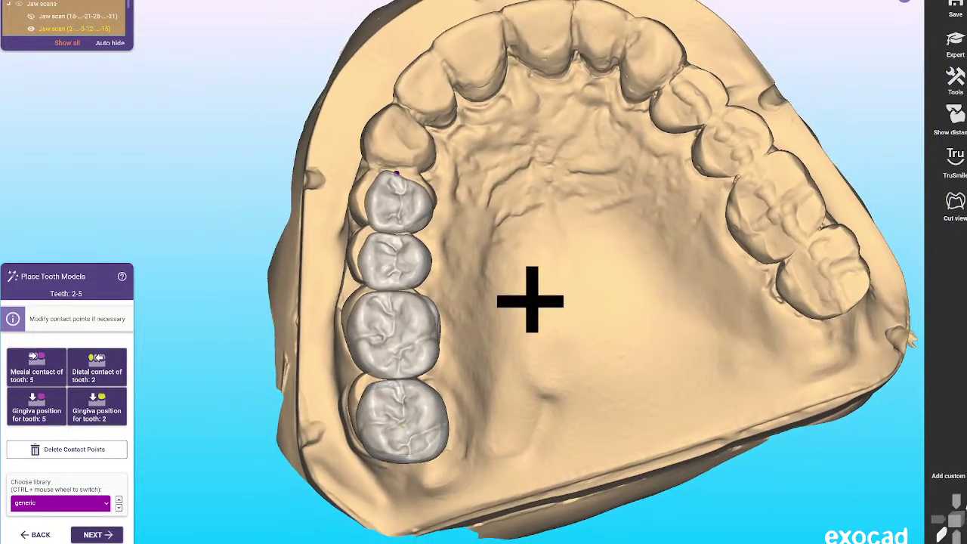
pyautogui.moveTo(506, 261); pyautogui.dragTo(423, 216, button='right')
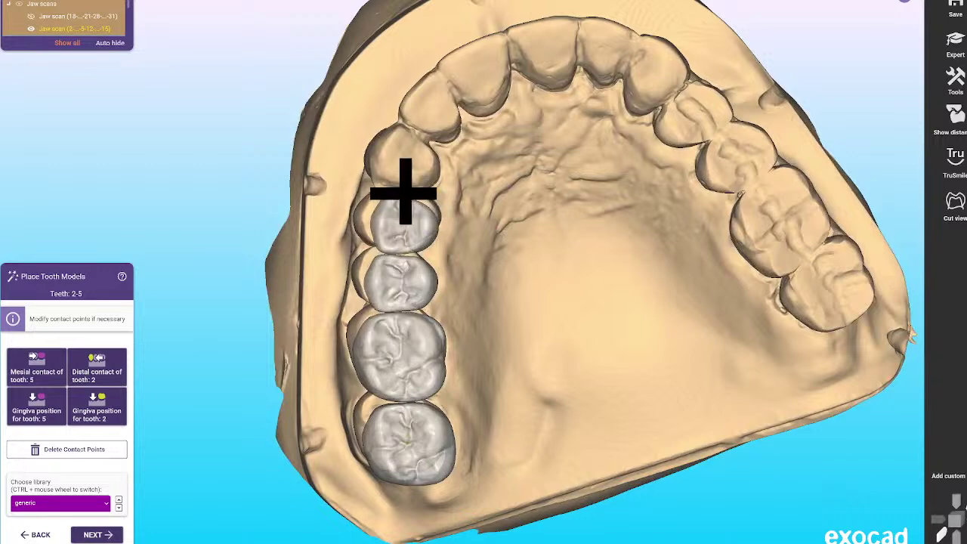
pyautogui.click(395, 194)
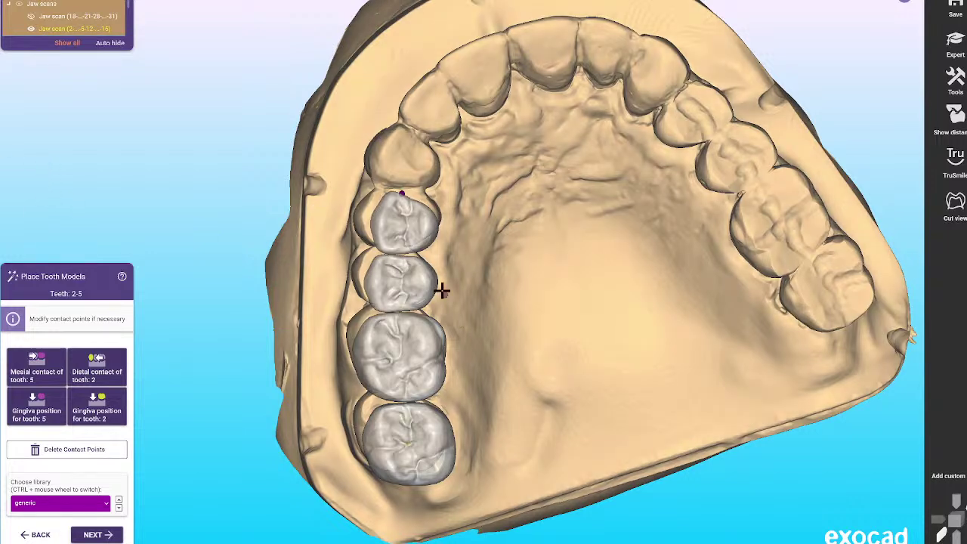
pyautogui.moveTo(395, 193); pyautogui.dragTo(390, 187)
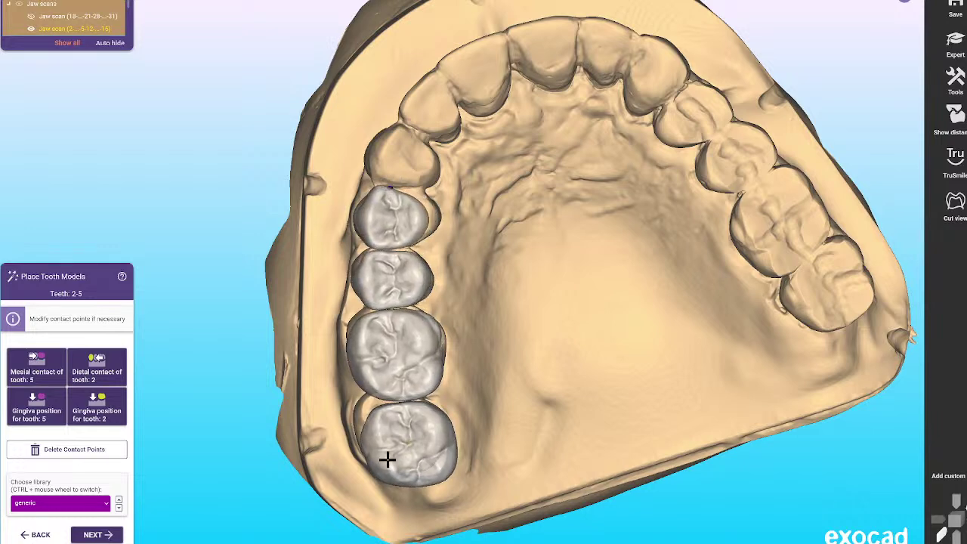
# - Move the distal contact point of tooth 2 mesially and fine-tune it so the model teeth fit over the scanned molars
pyautogui.moveTo(388, 458); pyautogui.dragTo(400, 430)
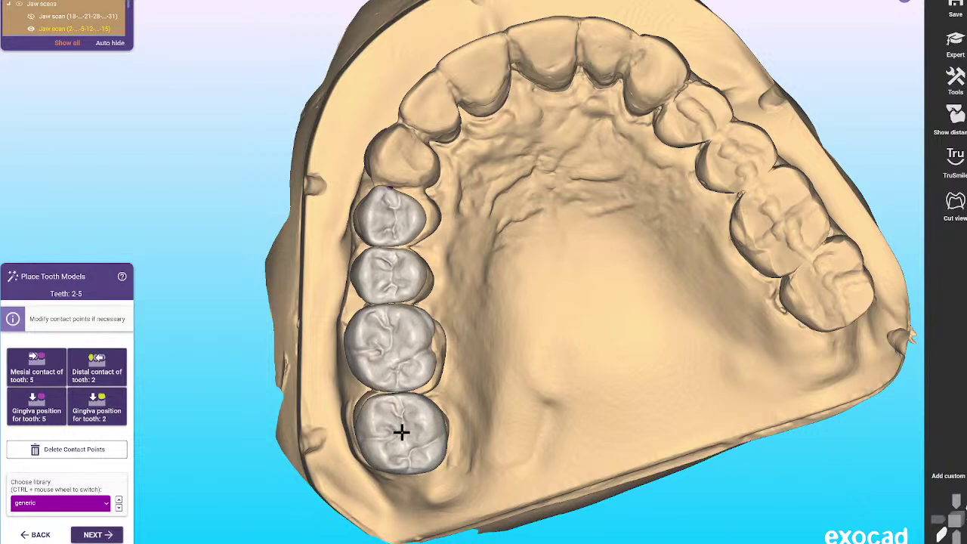
pyautogui.scroll(4, 403, 431)
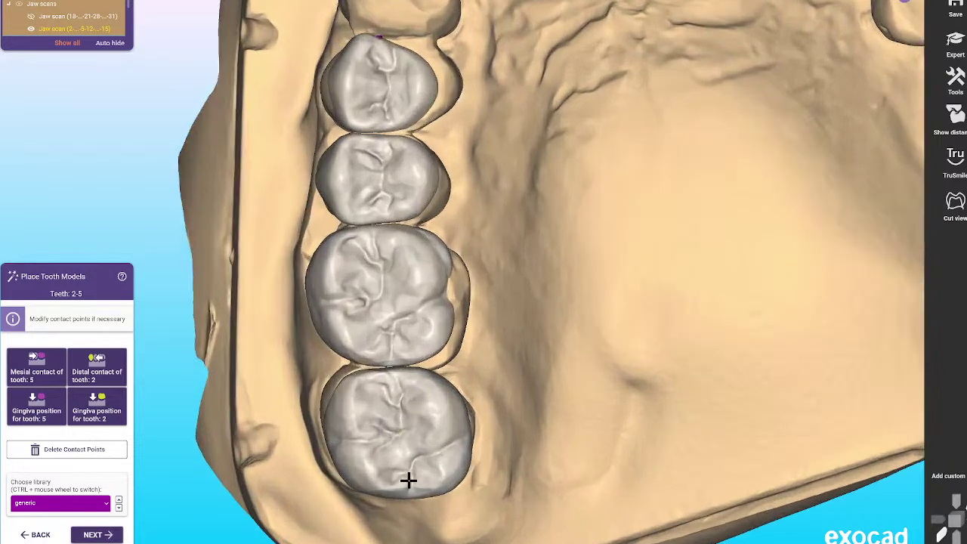
pyautogui.moveTo(408, 479); pyautogui.dragTo(397, 427)
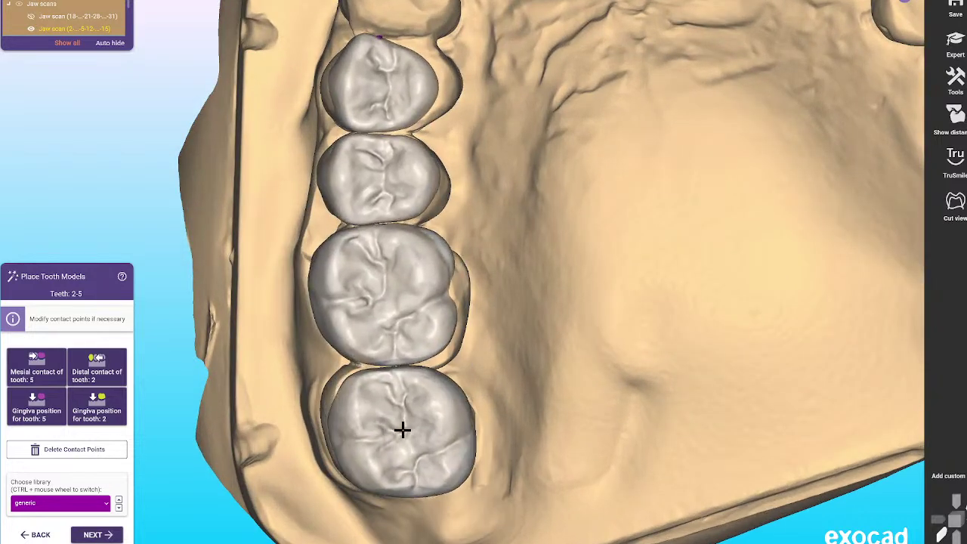
pyautogui.scroll(-3, 453, 278)
pyautogui.moveTo(486, 252); pyautogui.dragTo(408, 393)
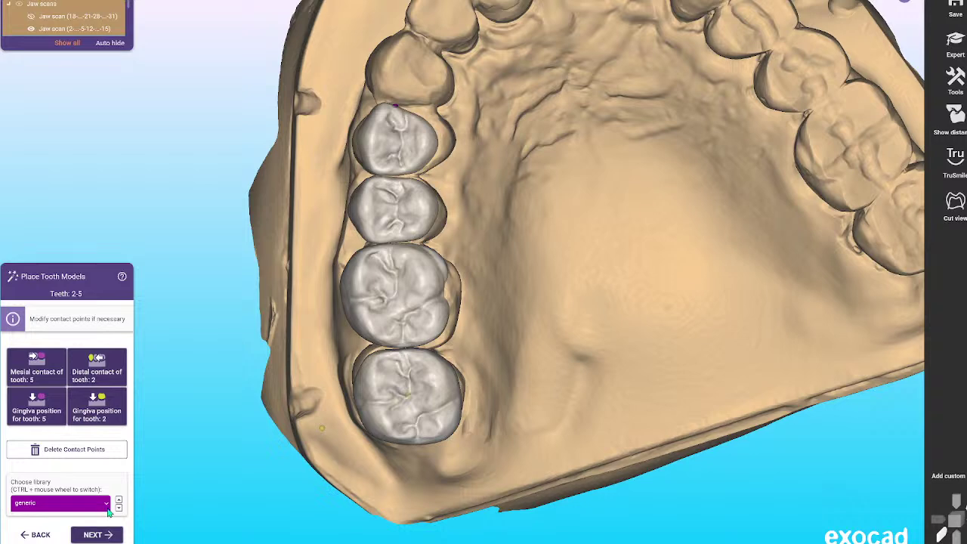
# - Try the Filippidis 3 and Filippidis 2 tooth libraries for teeth 2-5, and shift the mesial contact of tooth 5 slightly palatally
pyautogui.click(107, 506)
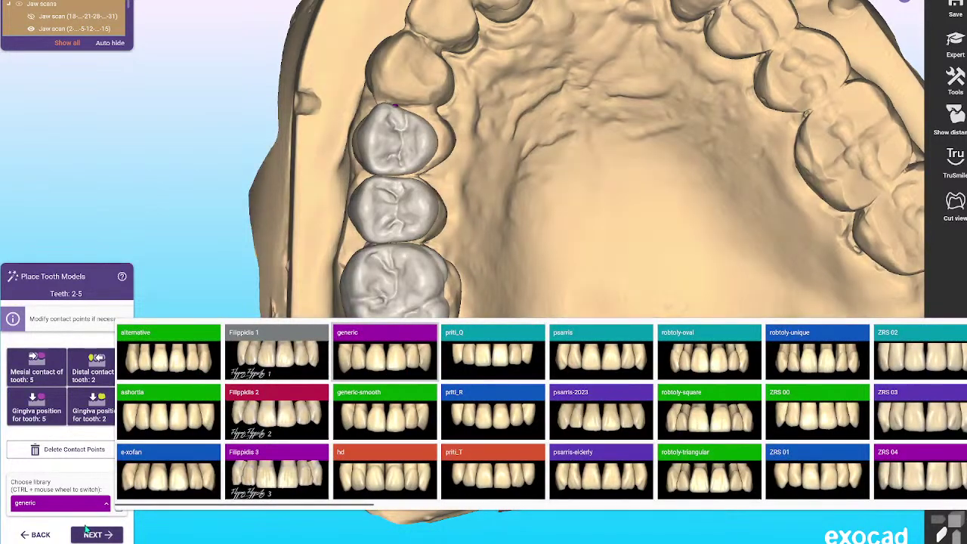
pyautogui.click(108, 507)
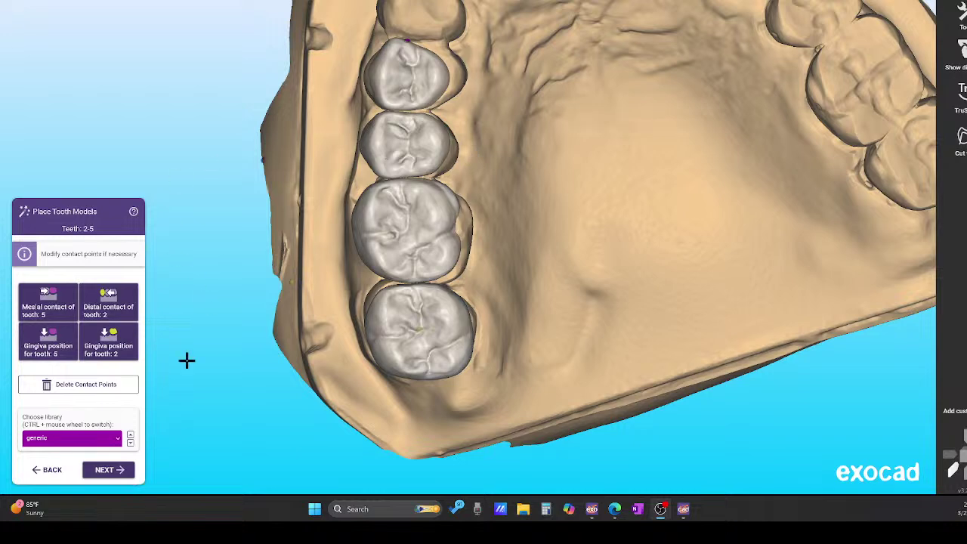
pyautogui.click(131, 443)
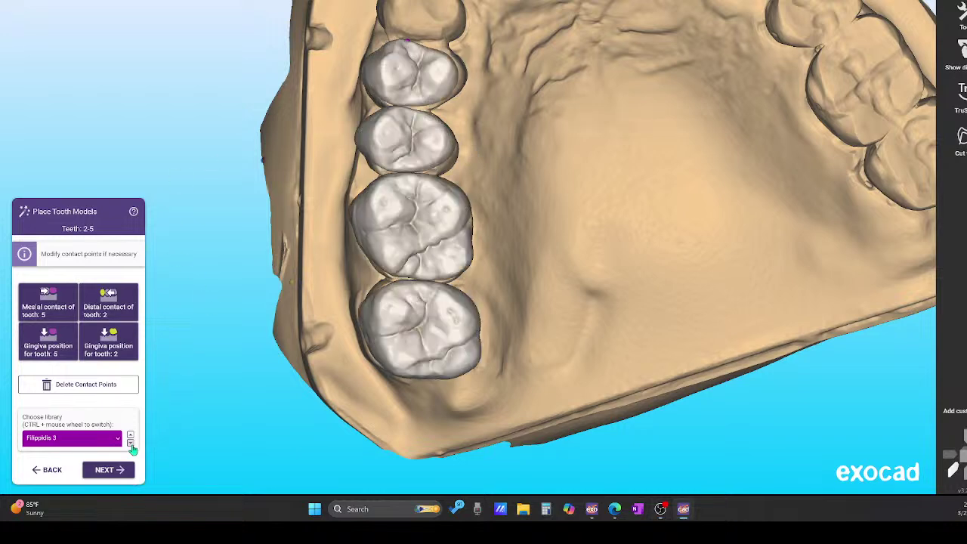
pyautogui.click(116, 442)
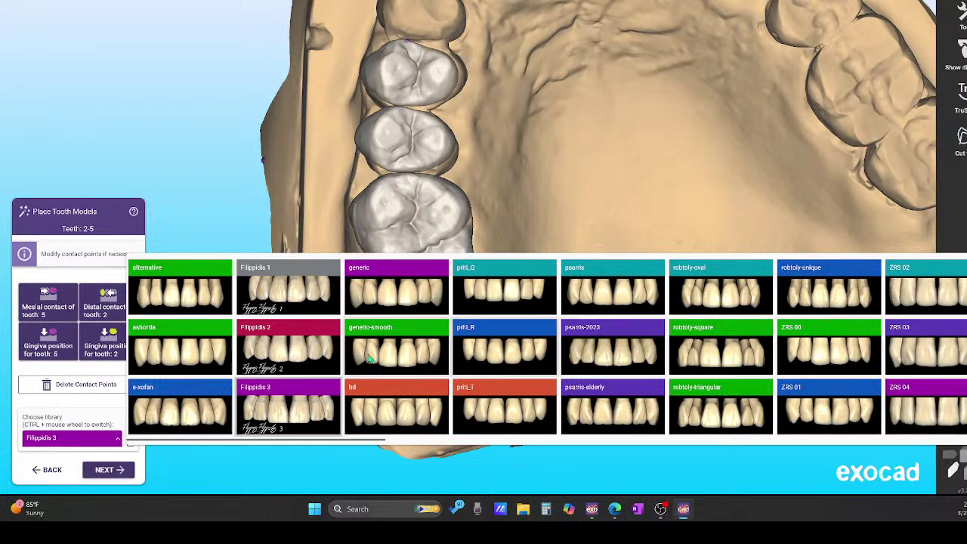
pyautogui.click(102, 425)
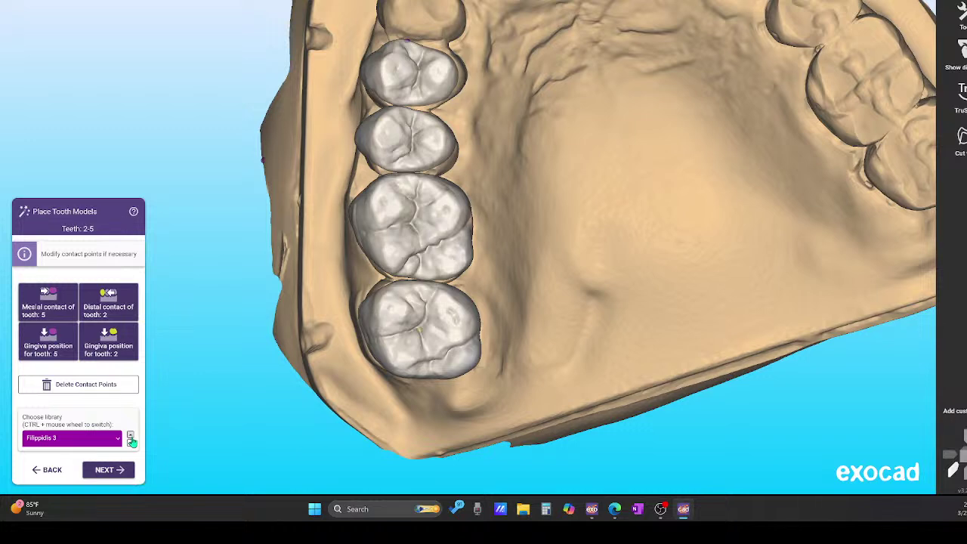
pyautogui.click(131, 444)
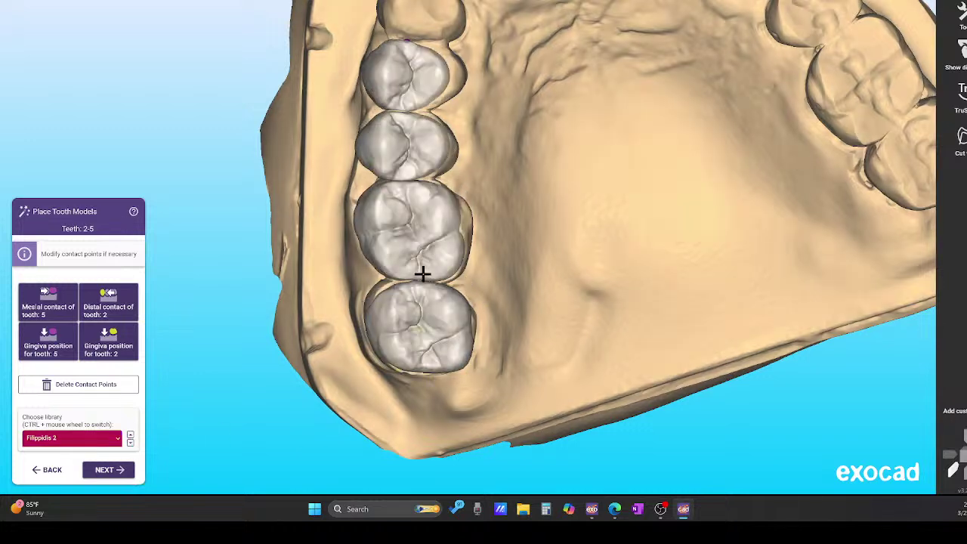
pyautogui.moveTo(409, 41); pyautogui.dragTo(415, 40)
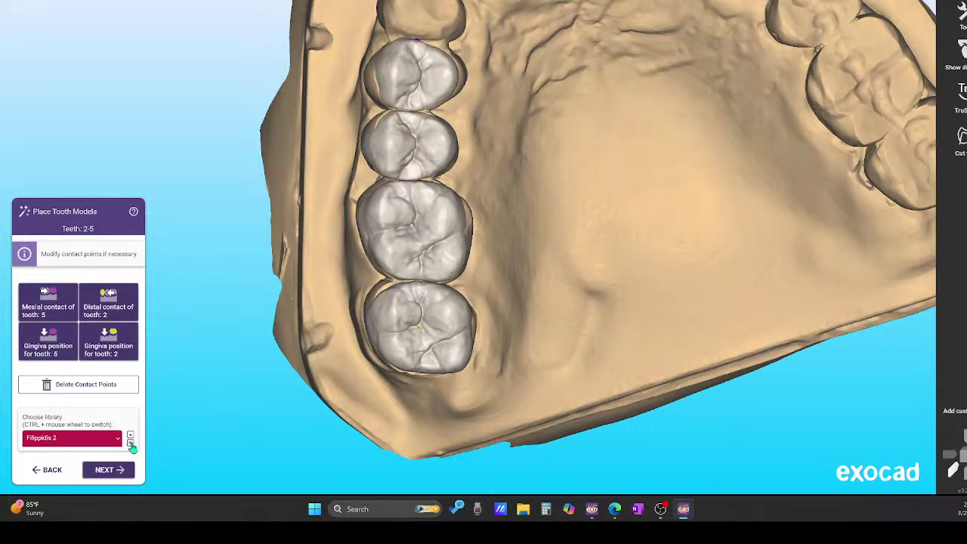
# - Try the e-xofan tooth library, and move the mesial contact of tooth 5 slightly buccally toward tooth 6
pyautogui.click(130, 445)
pyautogui.click(130, 445)
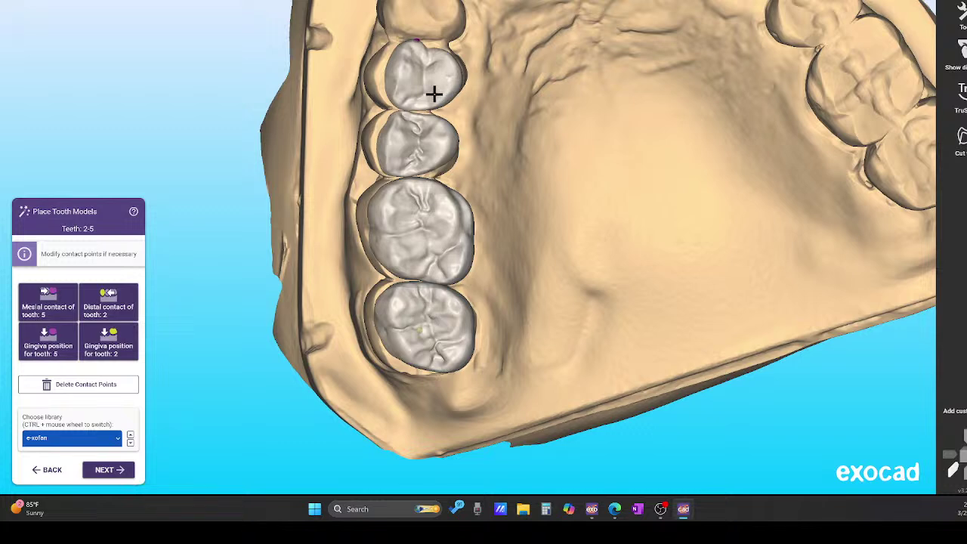
pyautogui.moveTo(420, 42); pyautogui.dragTo(412, 34)
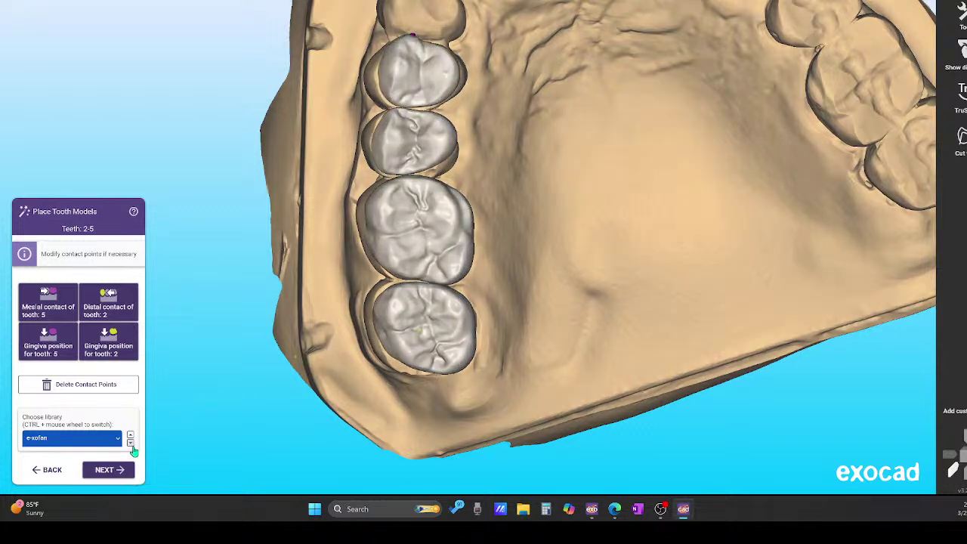
# - Try the alternative tooth library, and readjust the mesial contact of tooth 5 and the distal contact of tooth 2
pyautogui.click(131, 444)
pyautogui.click(131, 444)
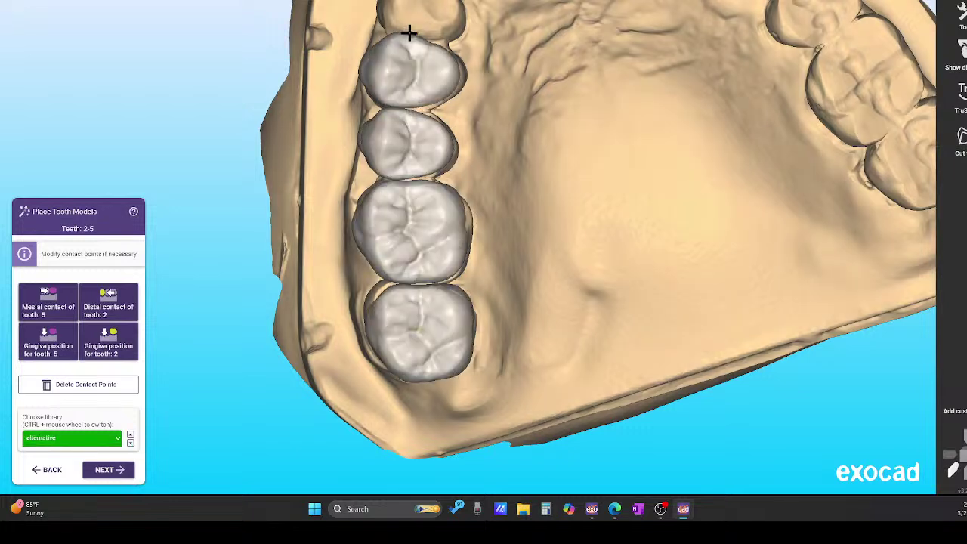
pyautogui.moveTo(412, 35); pyautogui.dragTo(419, 35)
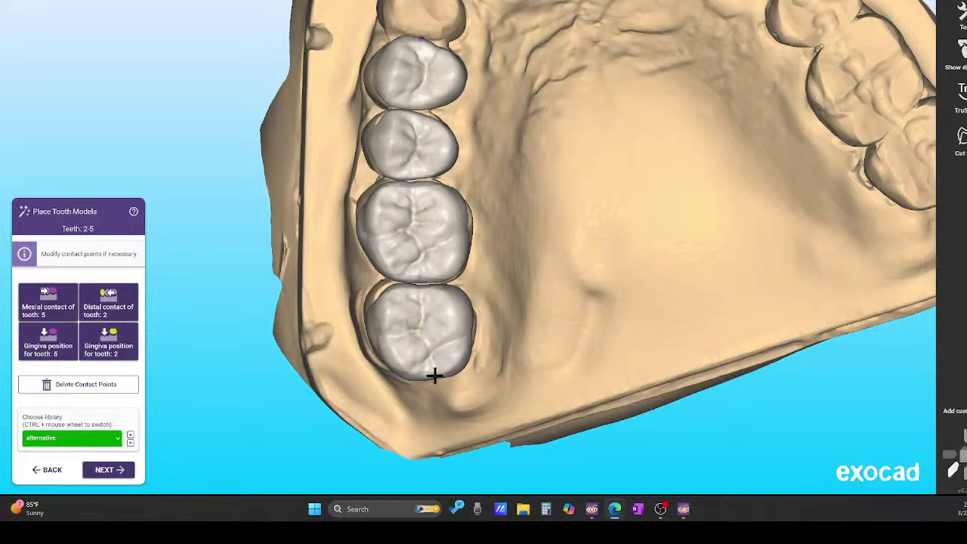
pyautogui.moveTo(434, 375); pyautogui.dragTo(421, 325)
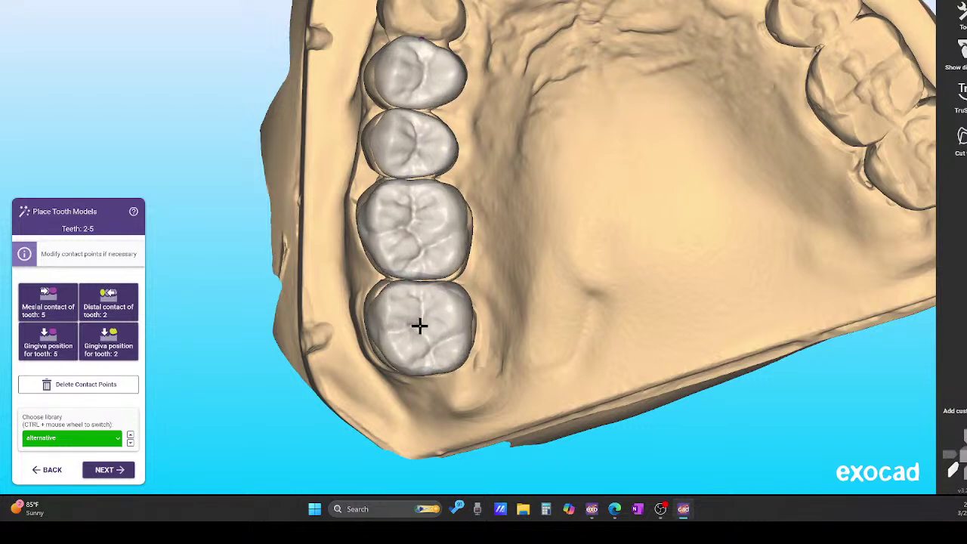
pyautogui.moveTo(421, 65); pyautogui.dragTo(420, 36)
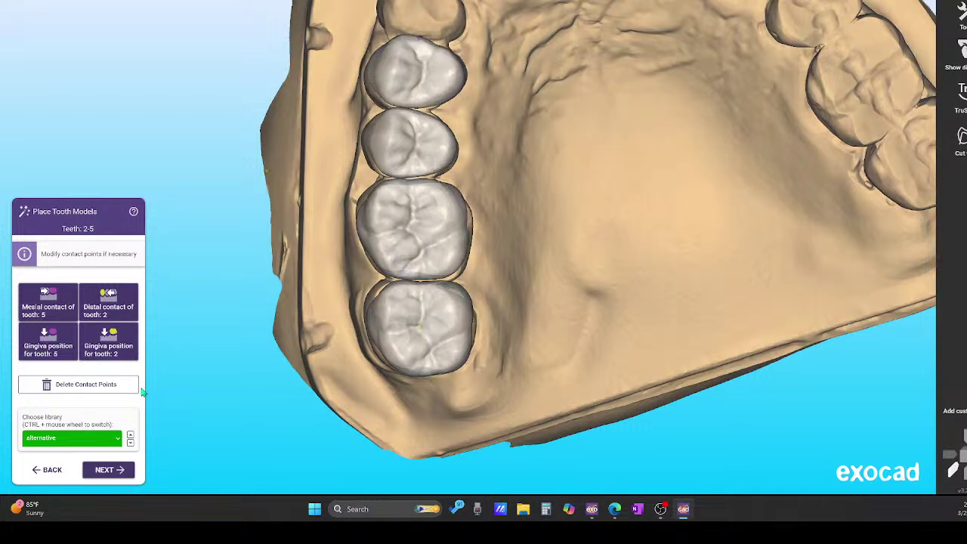
# - Compare the tooth libraries from ZRS 60 down to ZRS 55, and shift the mesial contact of tooth 5 palatally for ZRS 55
pyautogui.click(131, 445)
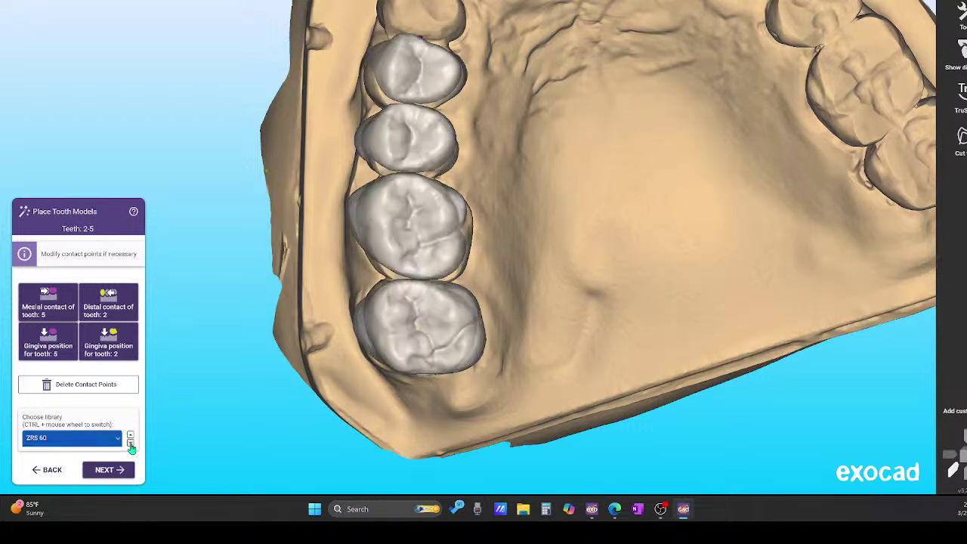
pyautogui.click(131, 445)
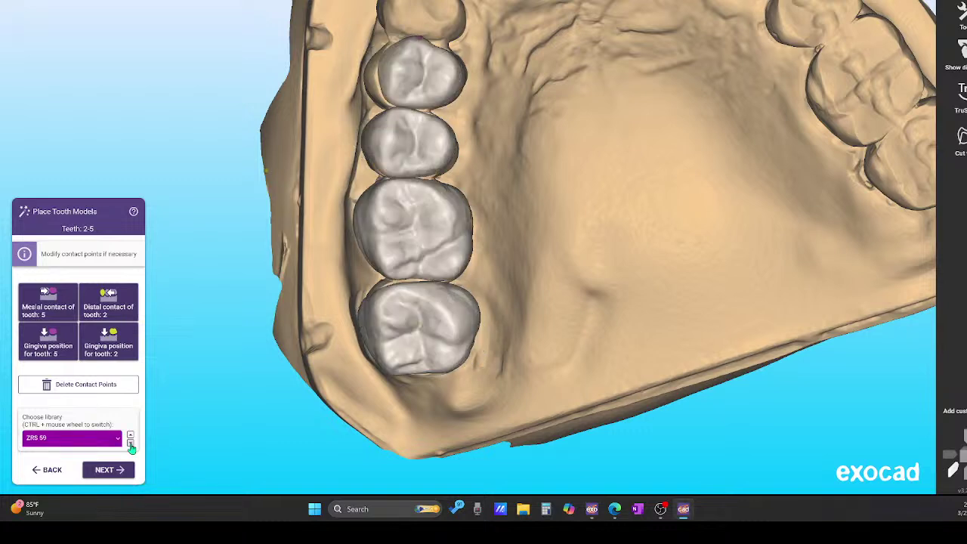
pyautogui.click(131, 445)
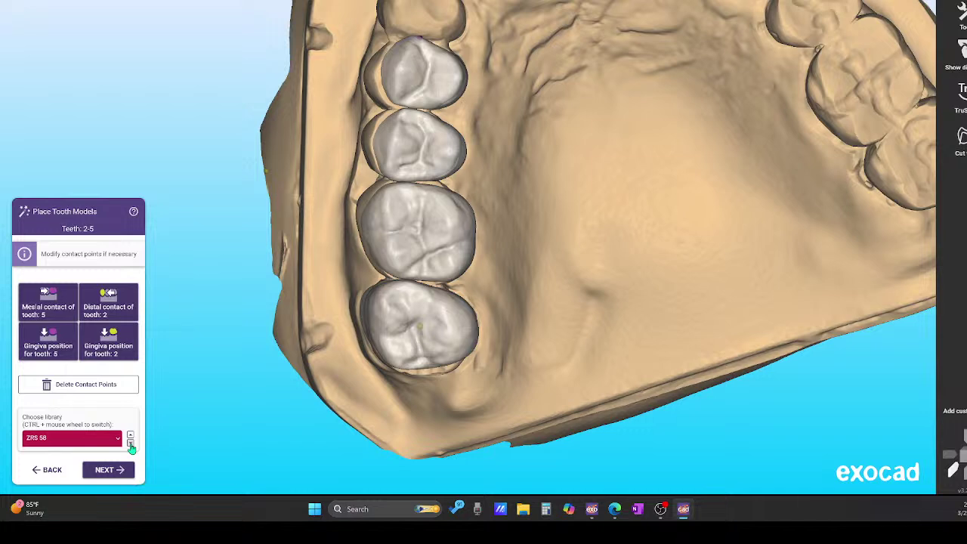
pyautogui.click(130, 445)
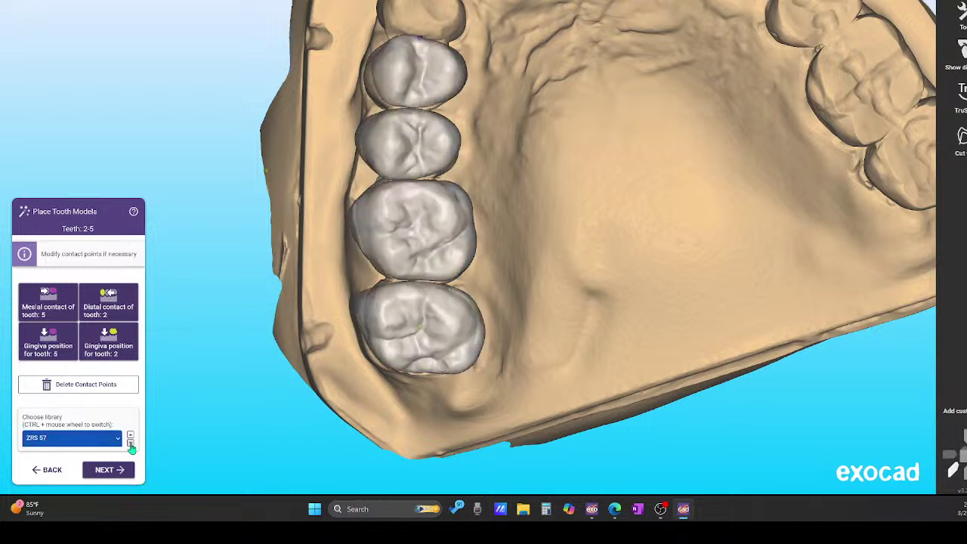
pyautogui.click(131, 445)
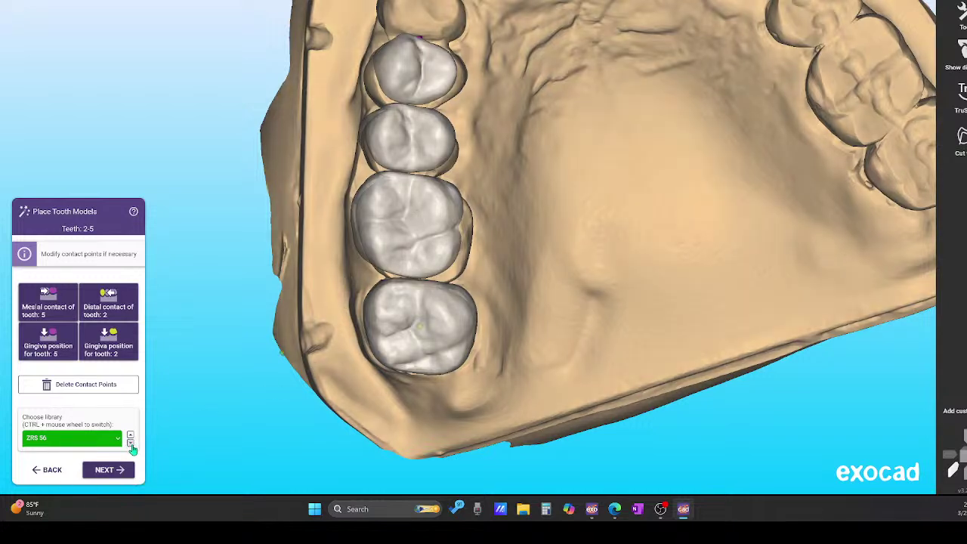
pyautogui.click(132, 445)
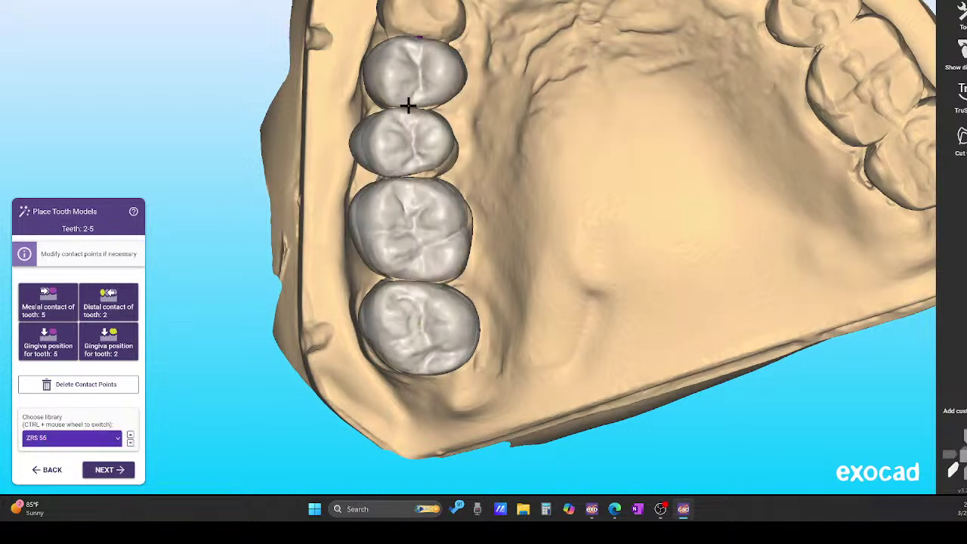
pyautogui.moveTo(418, 37); pyautogui.dragTo(425, 41)
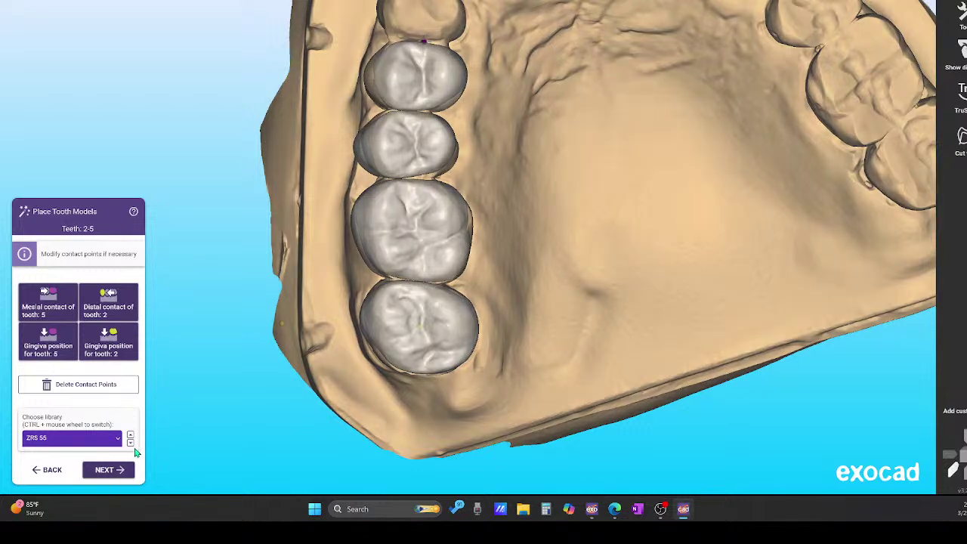
# - Compare the tooth libraries for teeth 2-5 one by one from ZRS 54 down to ZRS 43 (Ant M01)
pyautogui.click(130, 443)
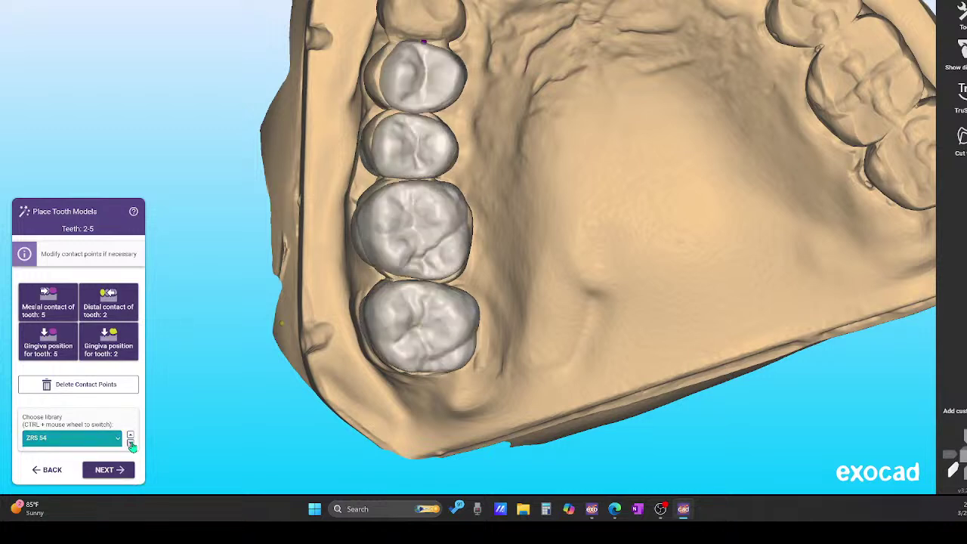
pyautogui.click(131, 443)
pyautogui.click(131, 444)
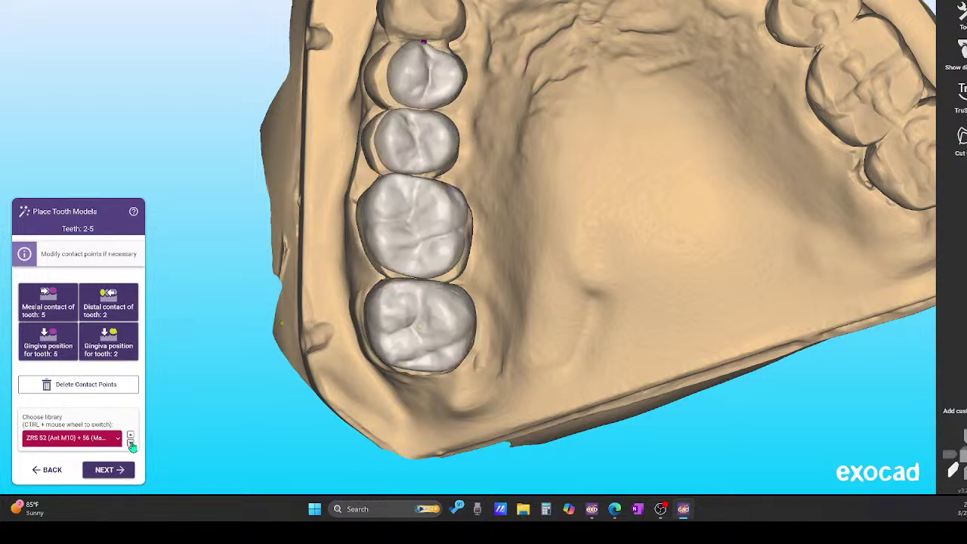
pyautogui.click(131, 444)
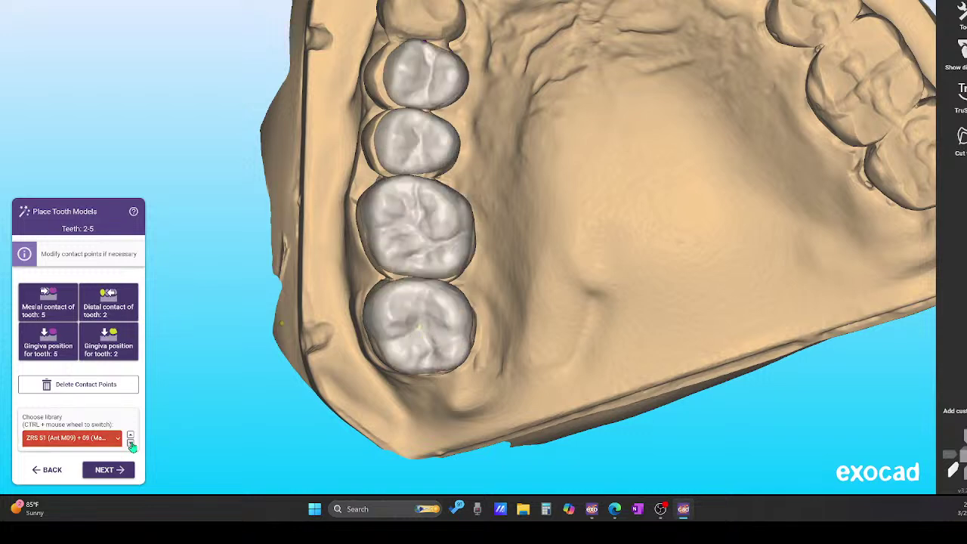
pyautogui.click(131, 444)
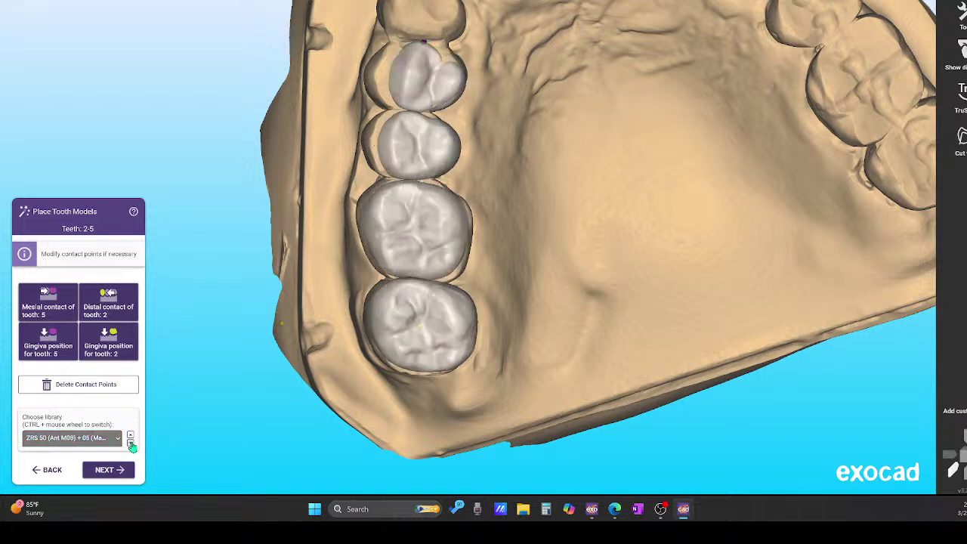
pyautogui.click(131, 444)
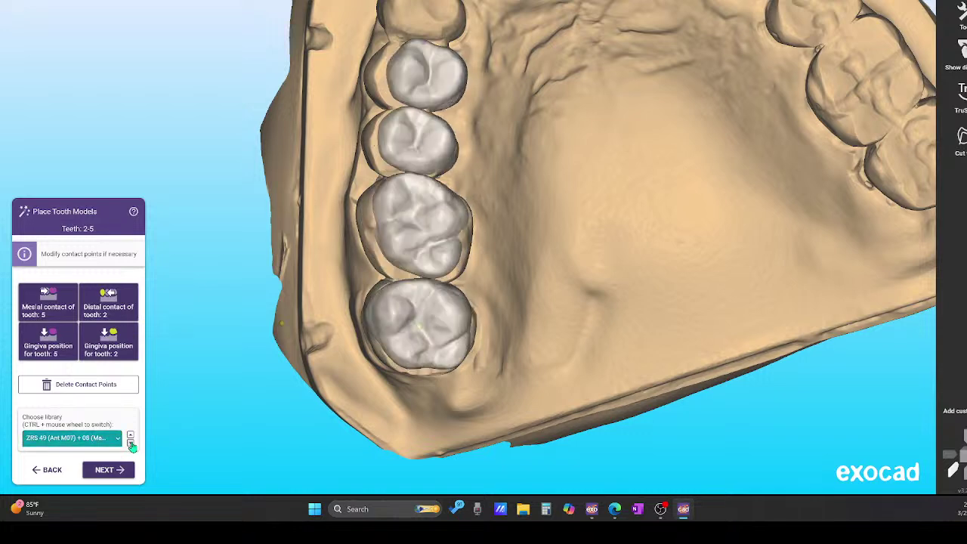
pyautogui.click(130, 444)
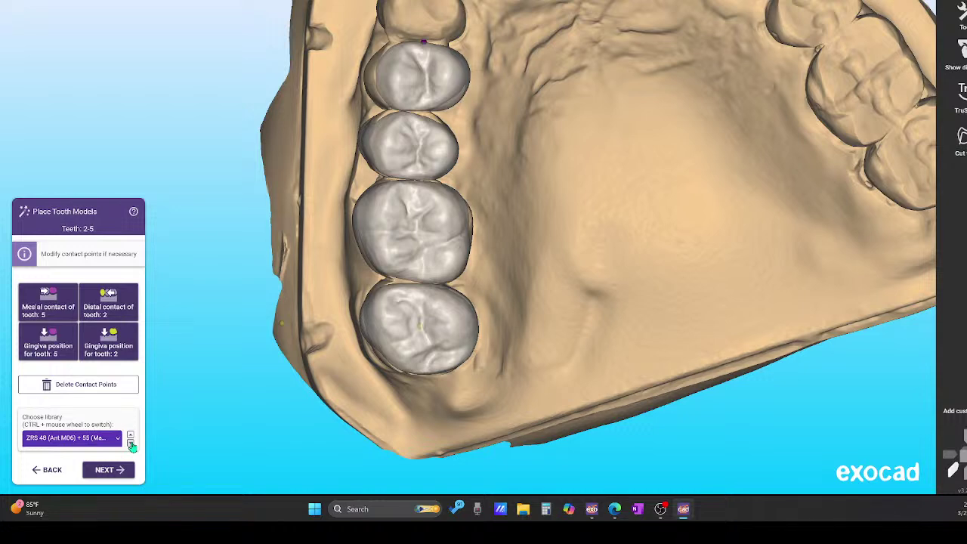
pyautogui.click(130, 445)
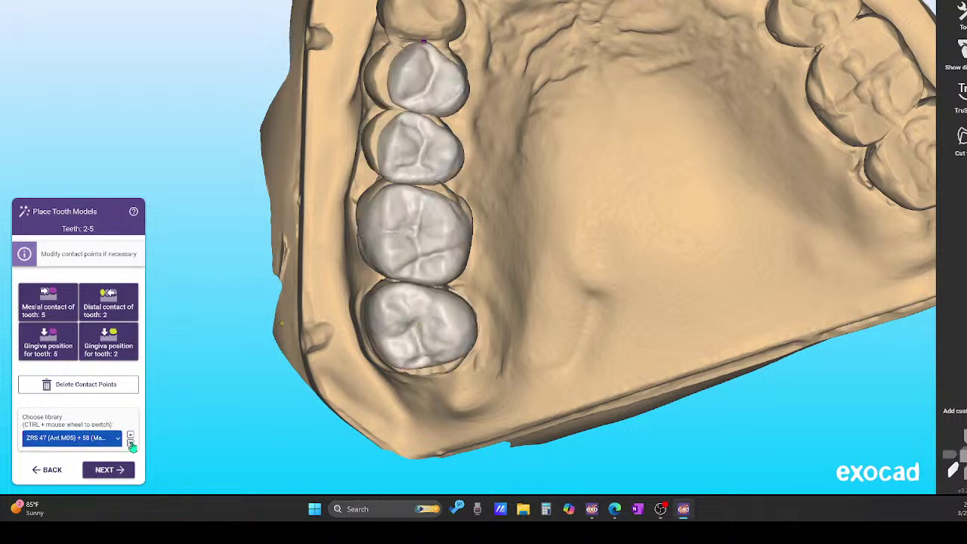
pyautogui.click(130, 444)
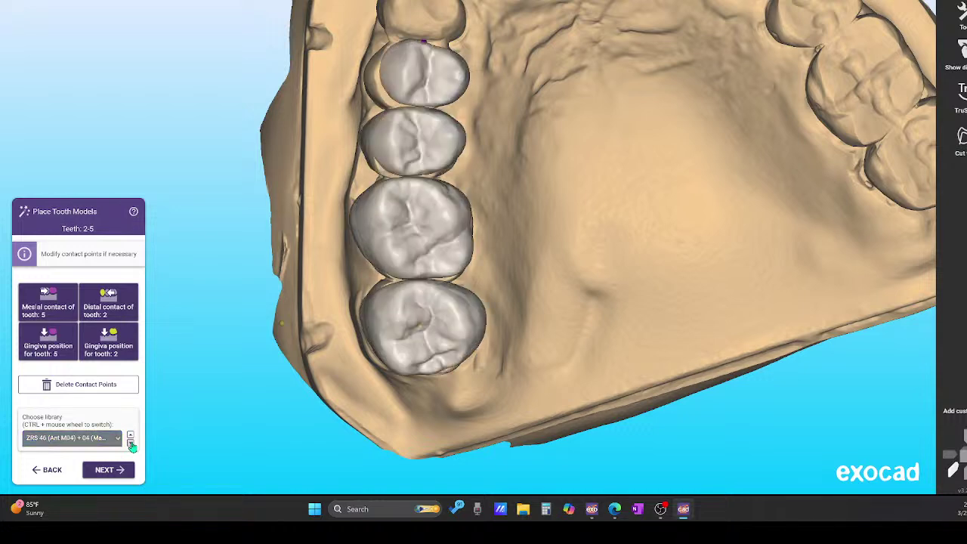
pyautogui.click(131, 444)
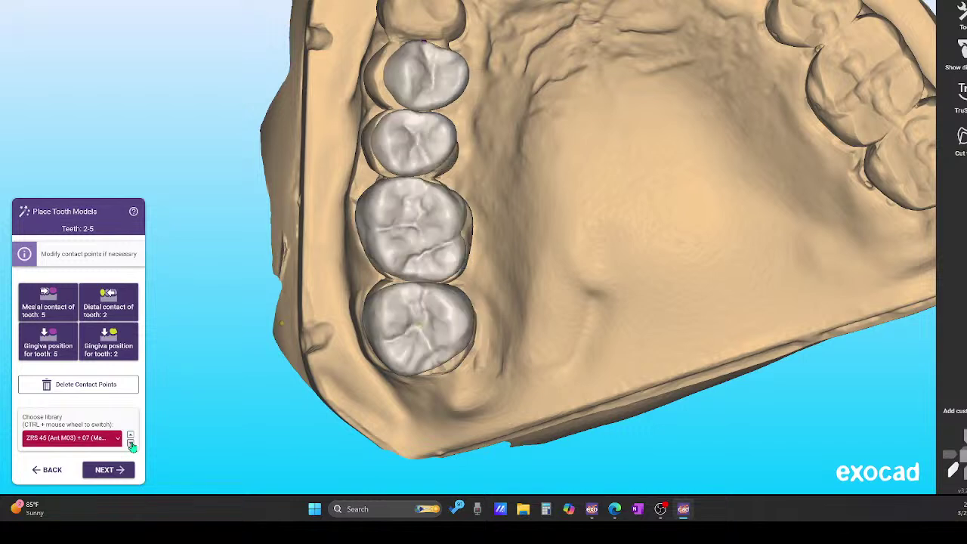
pyautogui.click(131, 444)
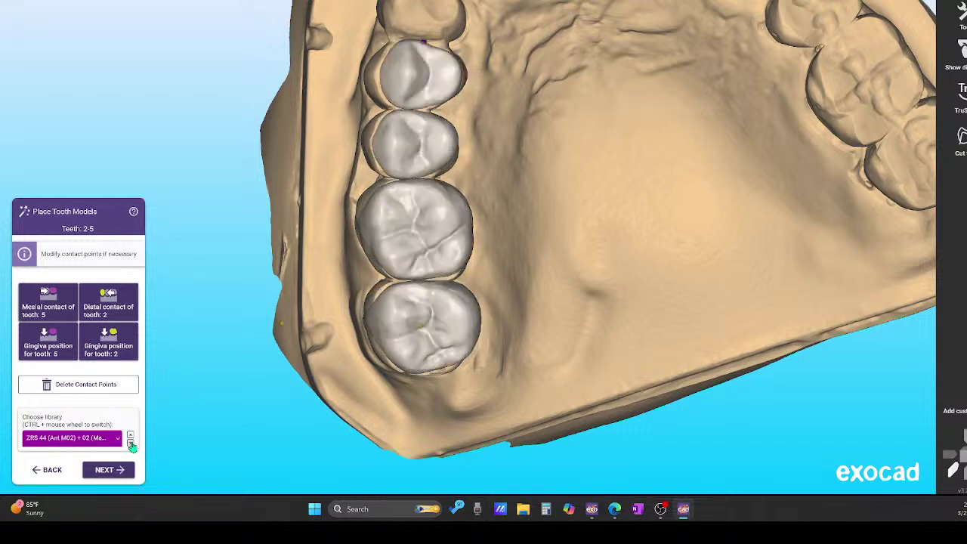
pyautogui.click(131, 444)
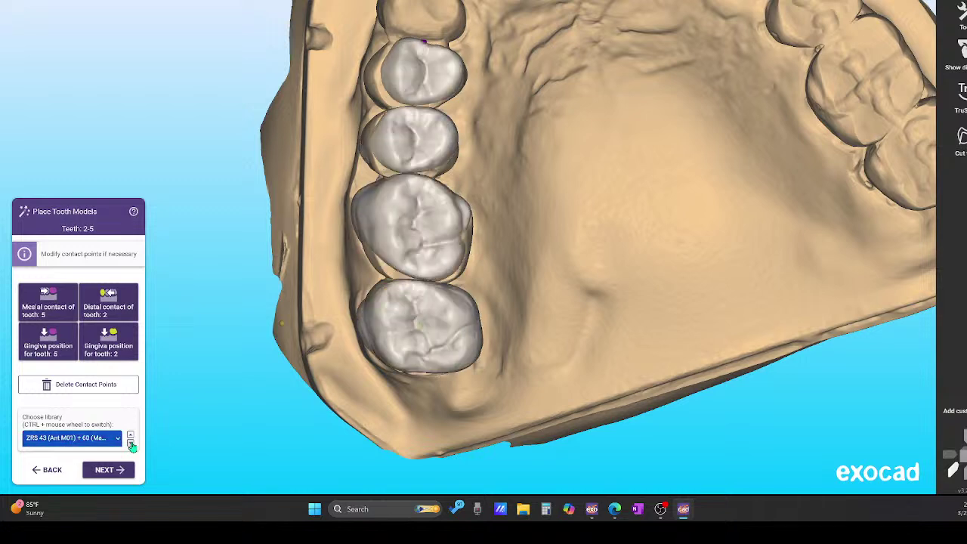
# - Compare the tooth libraries from ZRS 42 (Ant F32) down to ZRS 36 (Ant F26), and shift the mesial contact of tooth 5 slightly buccally
pyautogui.click(131, 444)
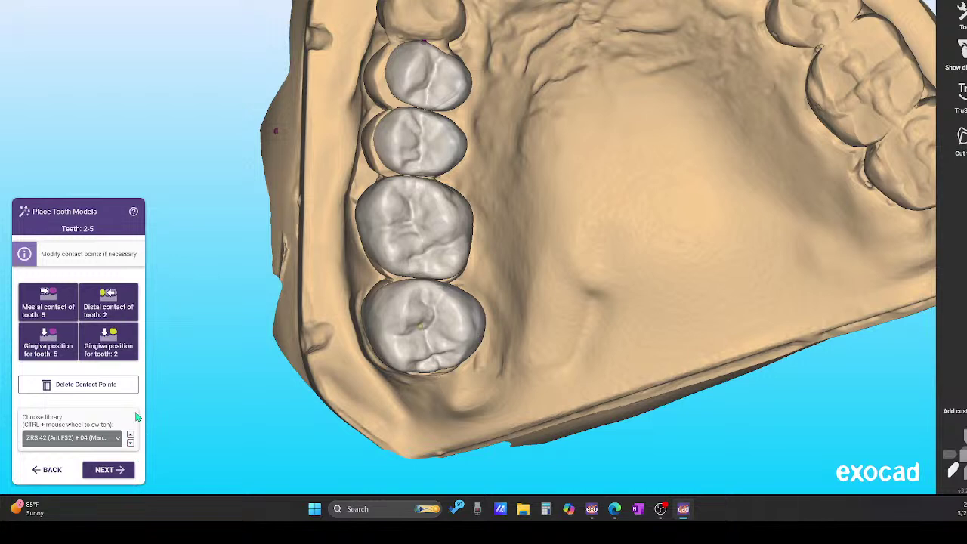
pyautogui.click(130, 443)
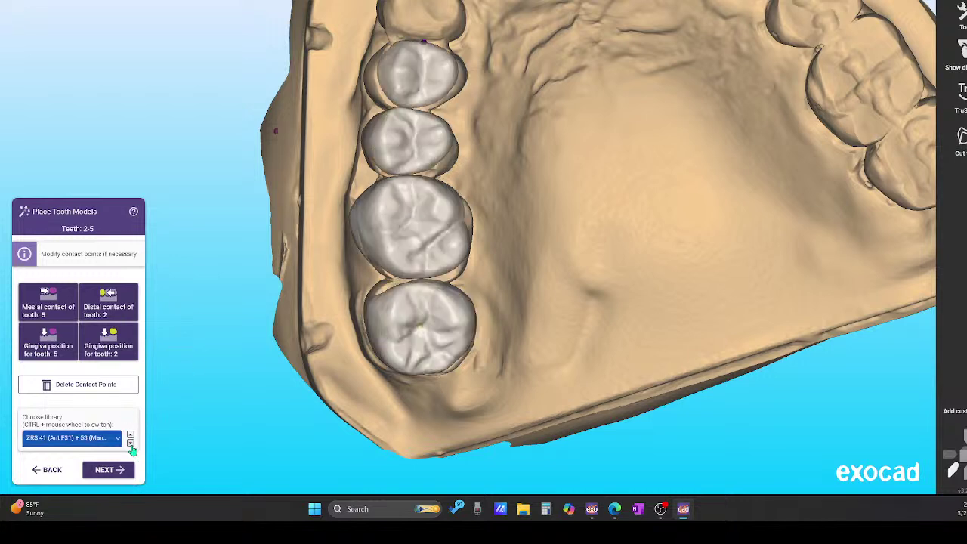
pyautogui.click(130, 444)
pyautogui.click(130, 443)
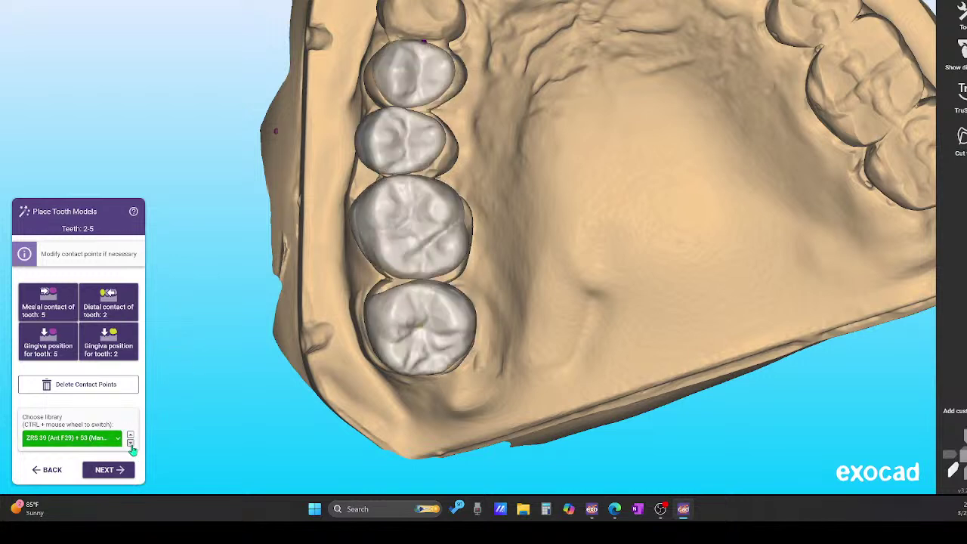
pyautogui.click(130, 443)
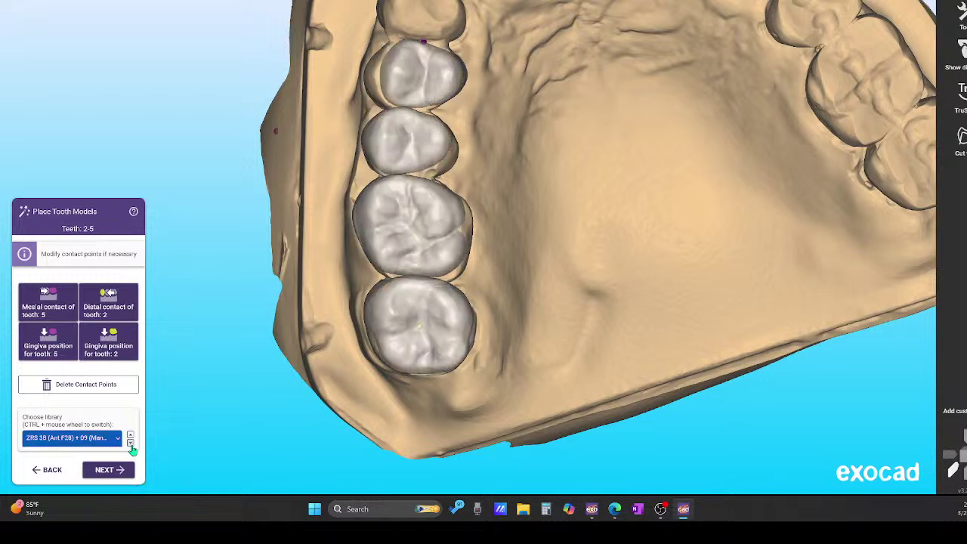
pyautogui.click(130, 443)
pyautogui.click(130, 444)
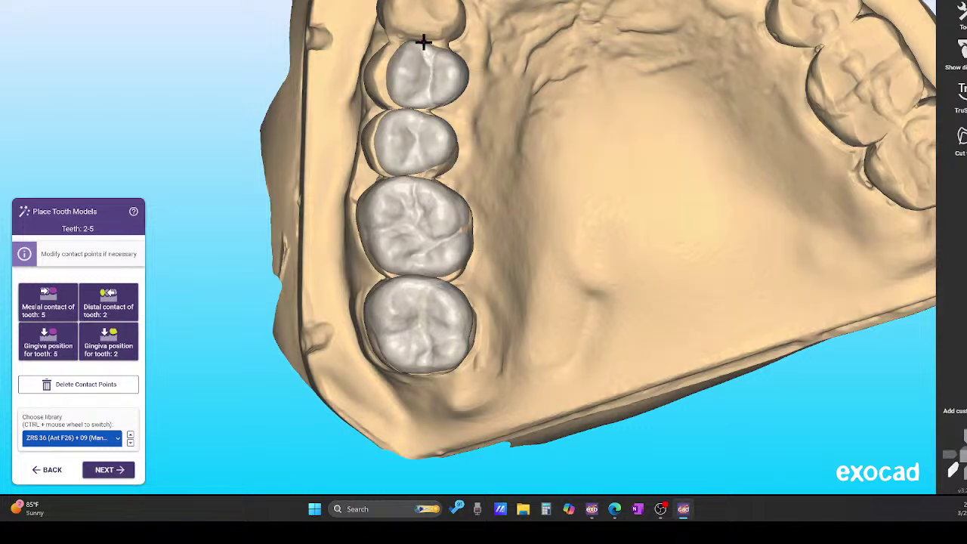
pyautogui.moveTo(426, 41); pyautogui.dragTo(413, 41)
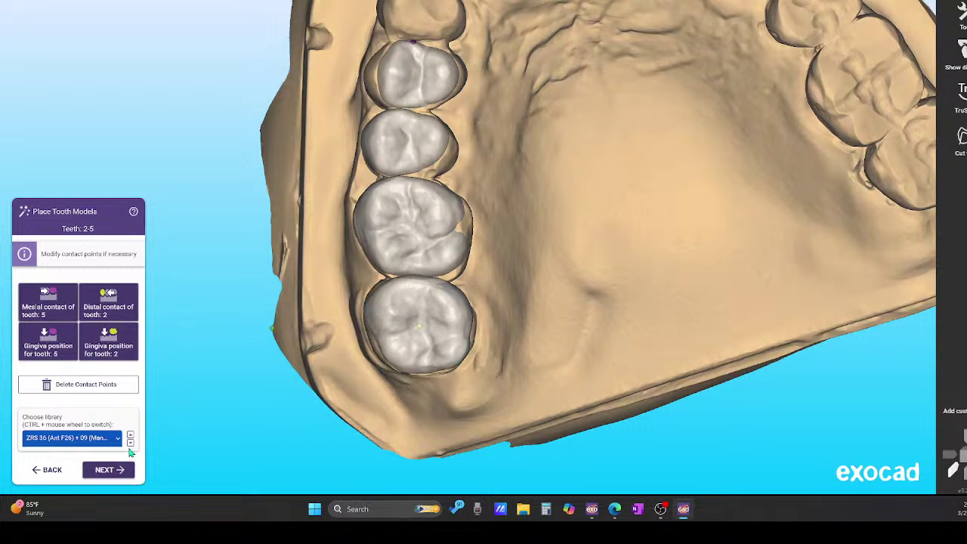
# - Compare the tooth libraries for teeth 2-5 from ZRS 35 down to ZRS 27 (Ant F17)
pyautogui.click(130, 443)
pyautogui.click(130, 444)
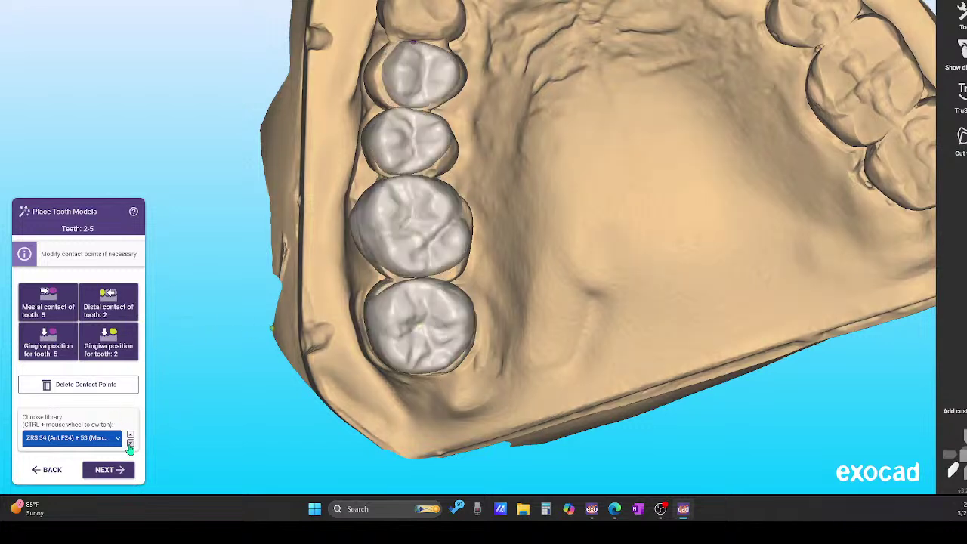
pyautogui.click(130, 444)
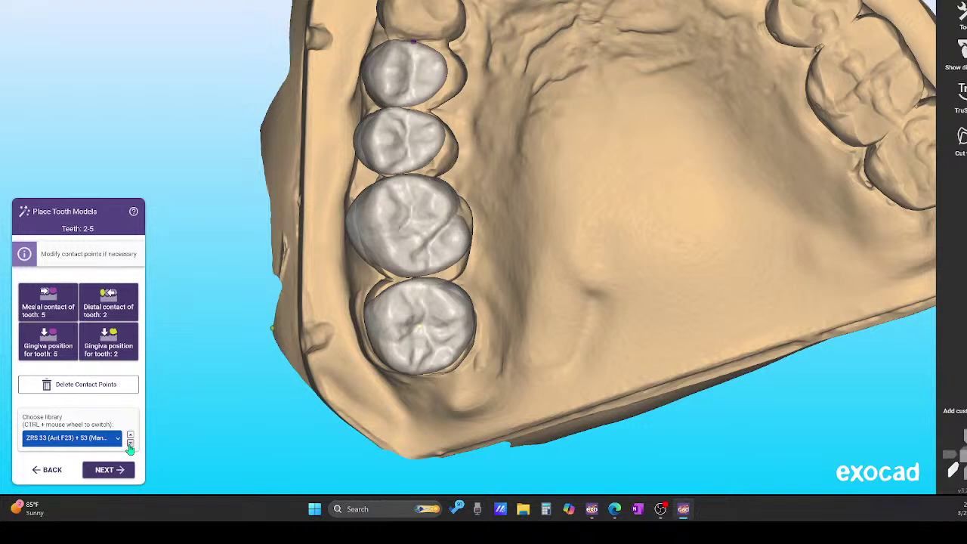
pyautogui.click(130, 444)
pyautogui.click(130, 443)
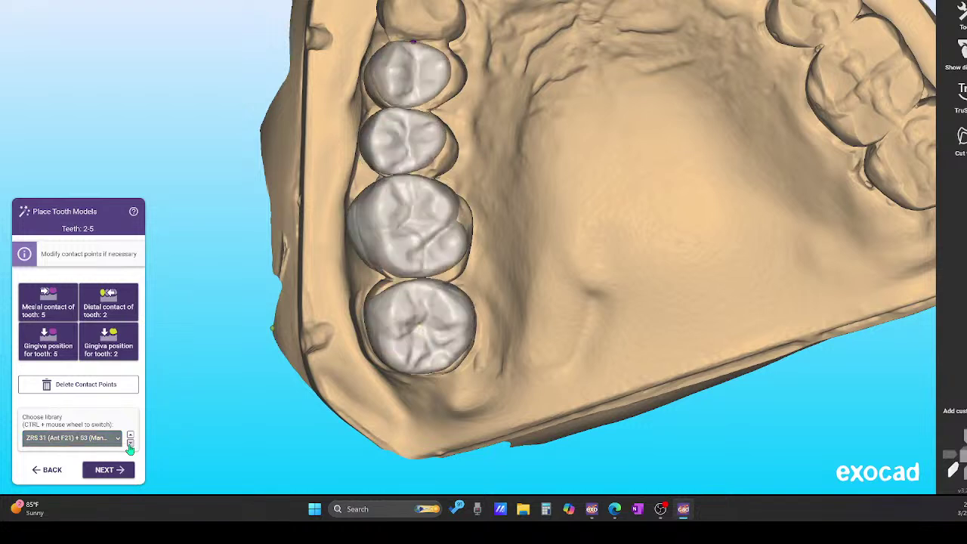
pyautogui.click(130, 443)
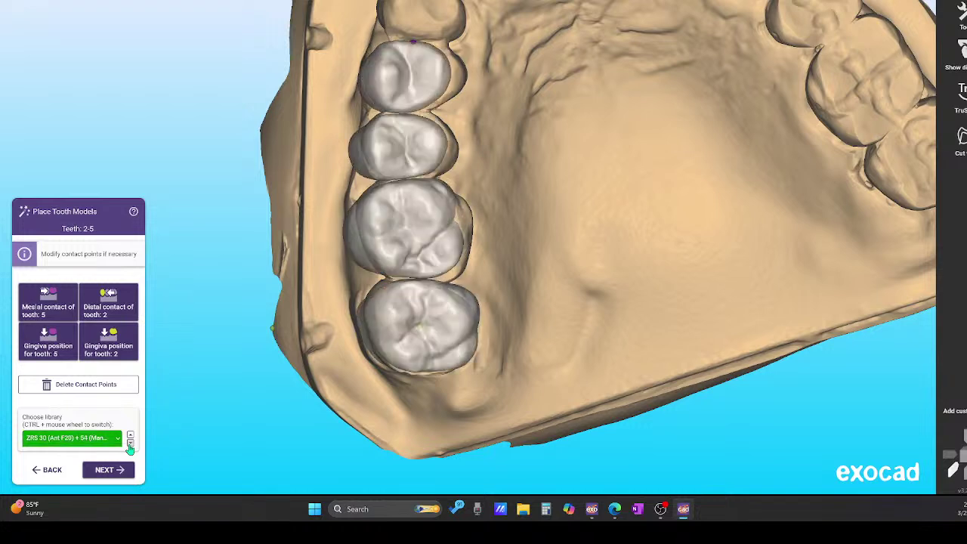
pyautogui.click(130, 444)
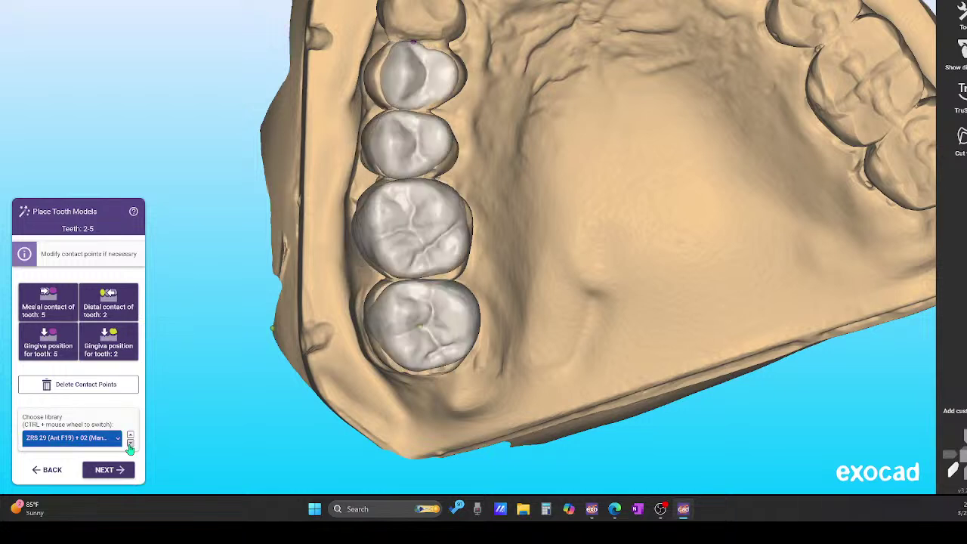
pyautogui.click(130, 444)
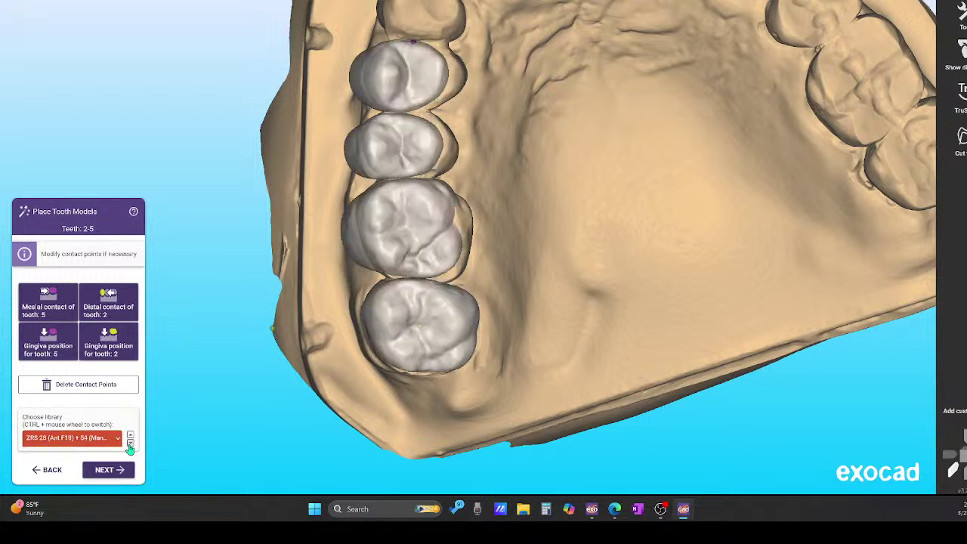
pyautogui.click(129, 443)
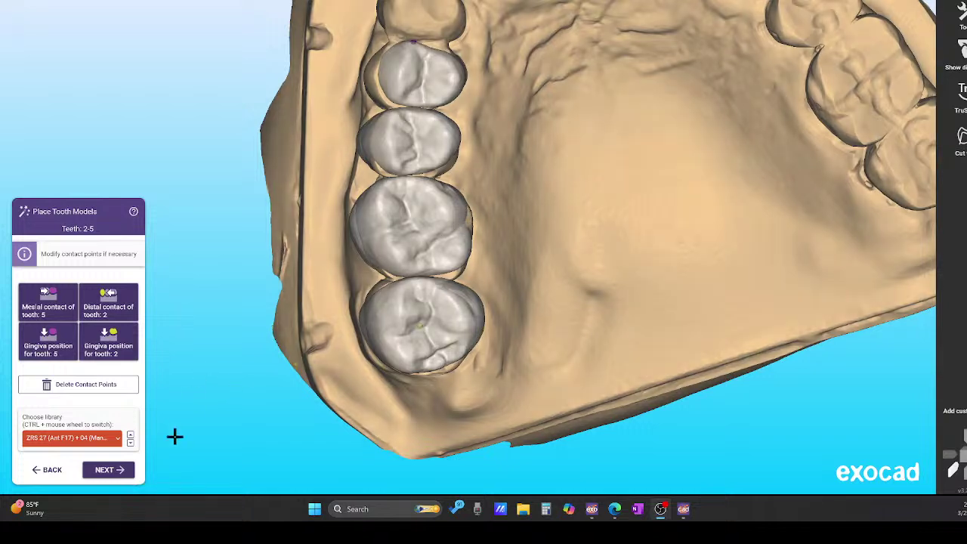
# - Compare the tooth libraries for teeth 2-5 from ZRS 26 (Ant F16) down to ZRS 11 (Ant F01)
pyautogui.click(130, 443)
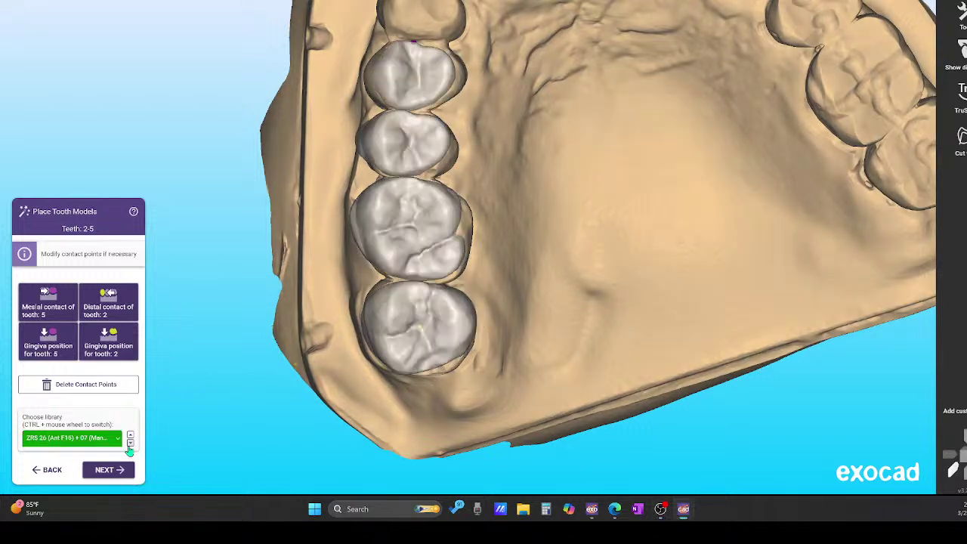
pyautogui.click(130, 444)
pyautogui.click(130, 443)
pyautogui.click(130, 443)
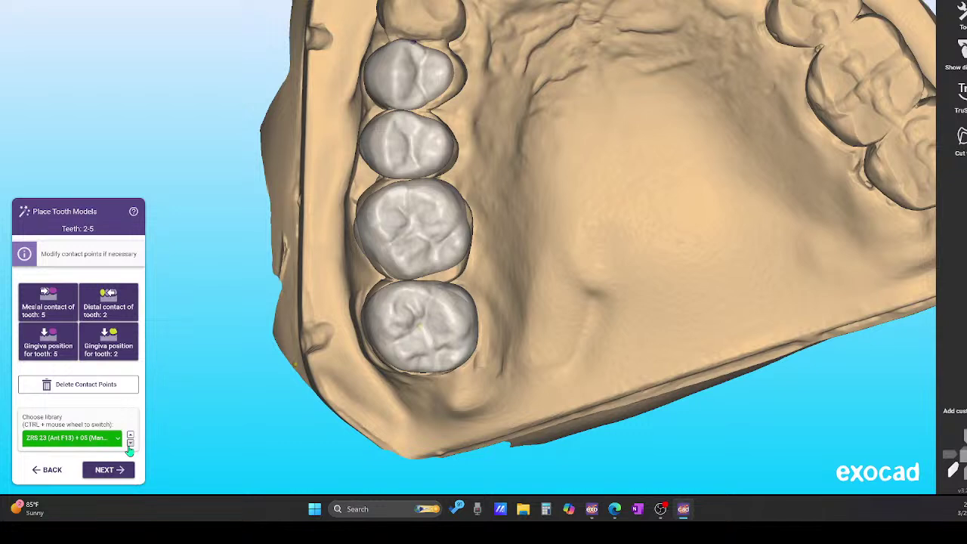
pyautogui.click(130, 444)
pyautogui.click(130, 443)
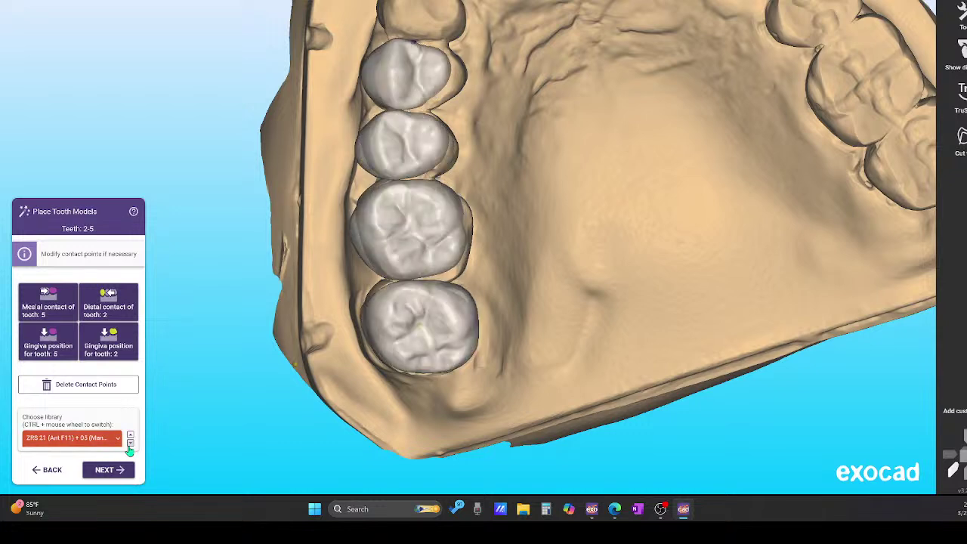
pyautogui.click(130, 443)
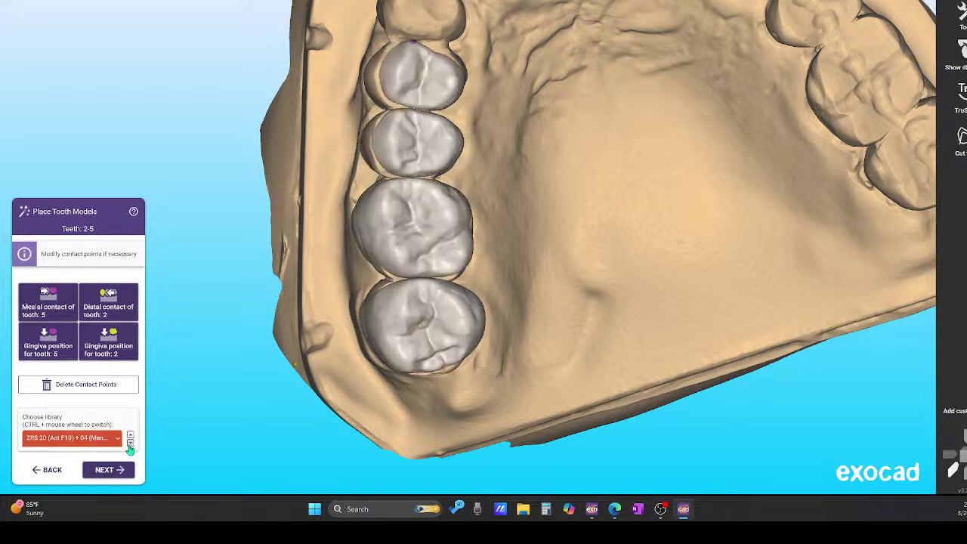
pyautogui.click(130, 444)
pyautogui.click(130, 443)
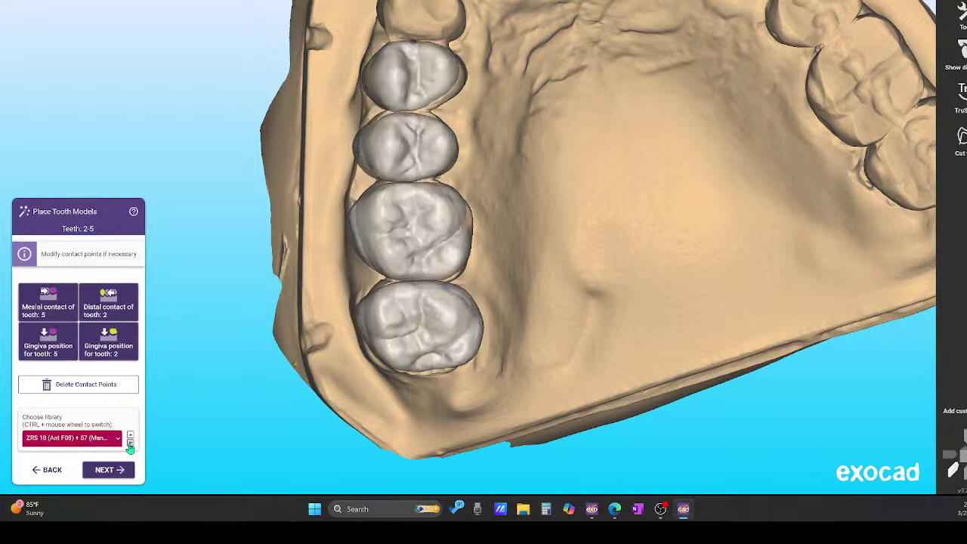
pyautogui.click(130, 443)
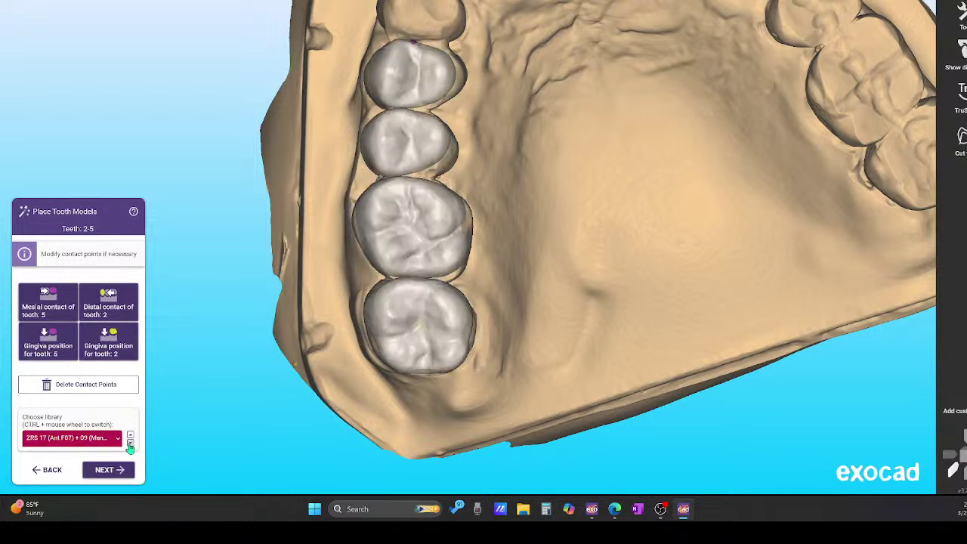
pyautogui.click(130, 444)
pyautogui.click(130, 444)
pyautogui.click(130, 443)
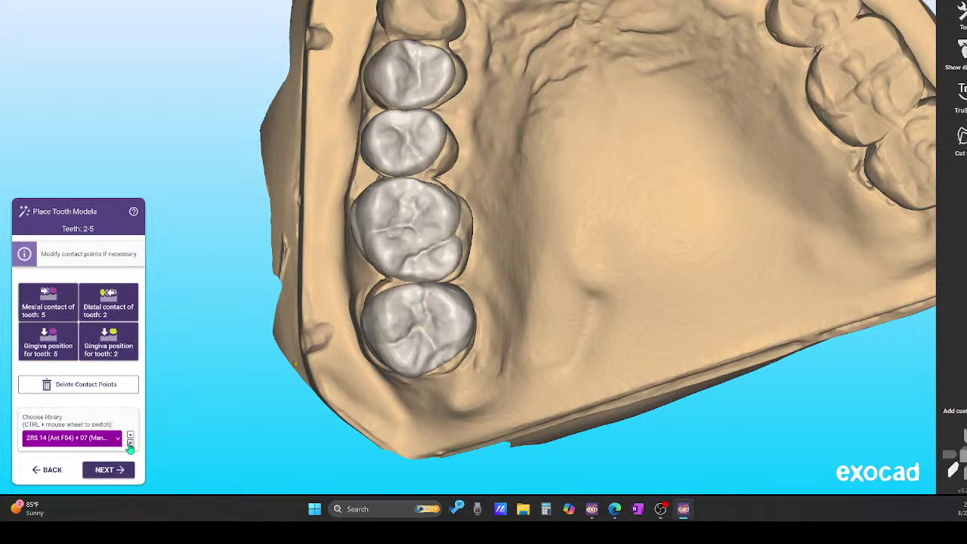
pyautogui.click(130, 443)
pyautogui.click(130, 443)
pyautogui.click(130, 444)
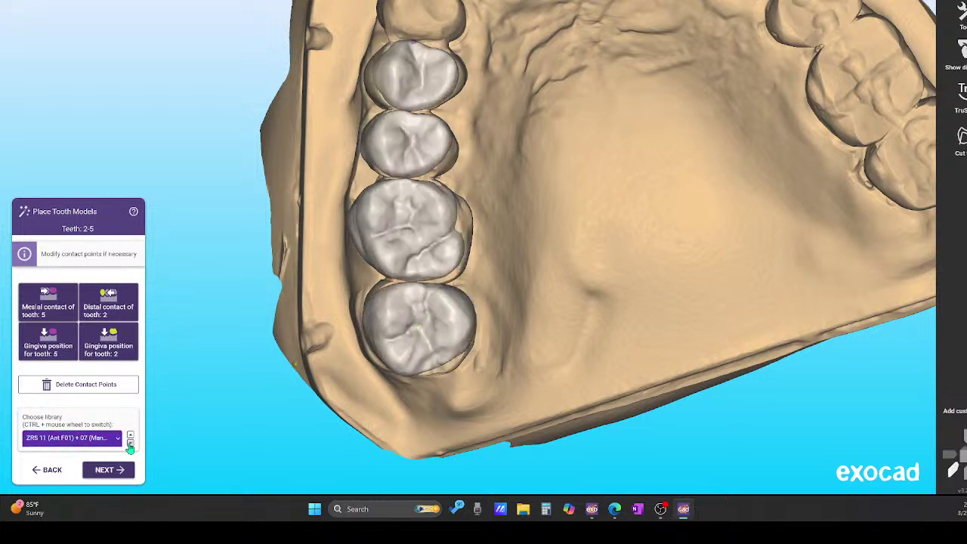
# - Compare the remaining ZRS tooth libraries for teeth 2-5 one by one down to ZRS 00
pyautogui.click(130, 443)
pyautogui.click(130, 444)
pyautogui.click(130, 443)
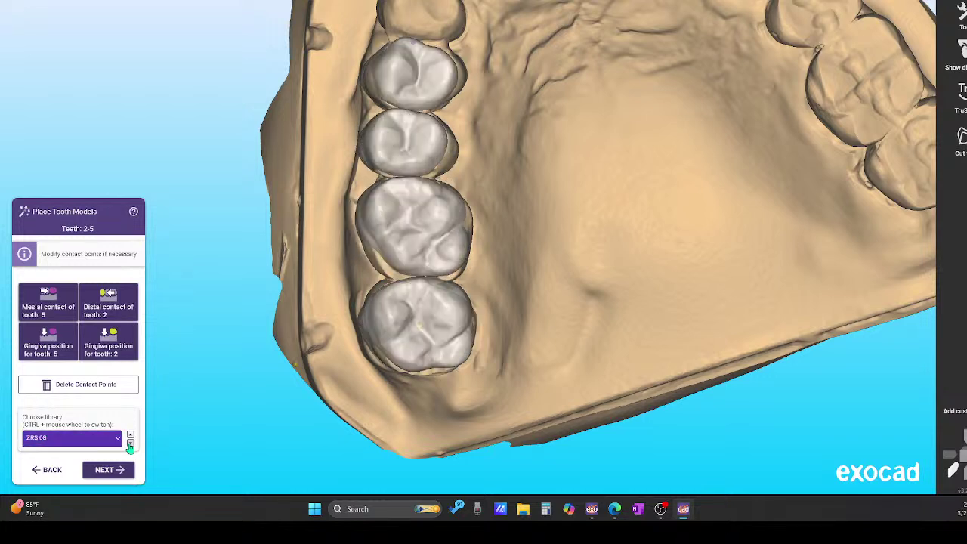
pyautogui.click(130, 444)
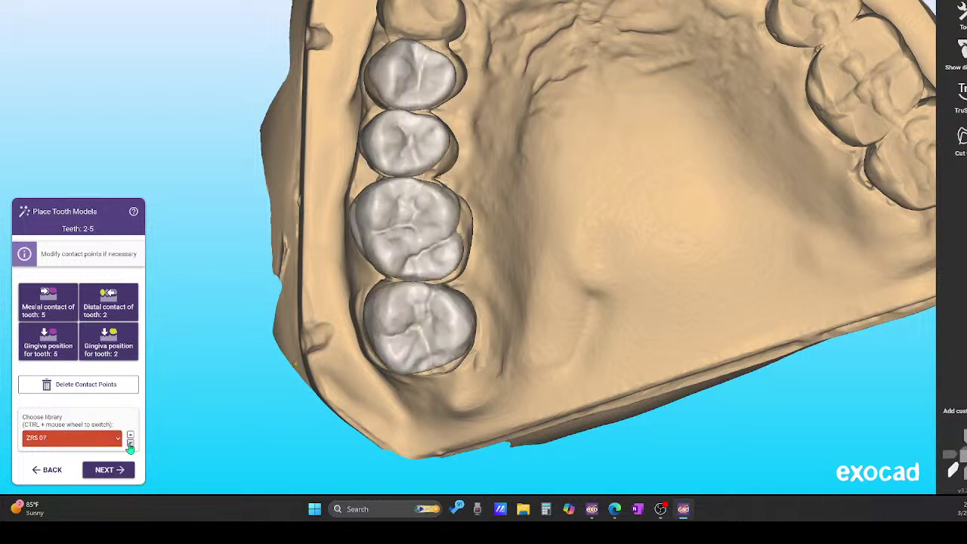
pyautogui.click(129, 443)
pyautogui.click(130, 445)
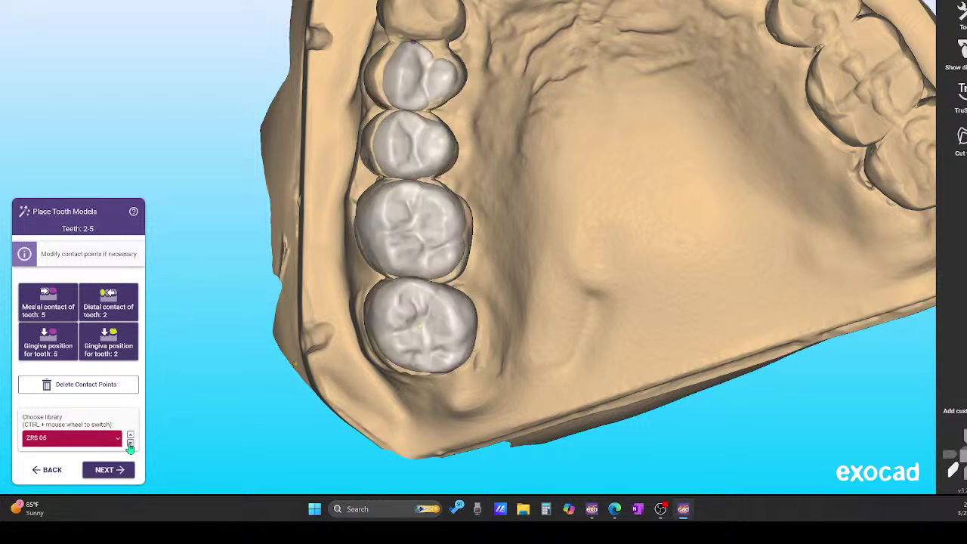
pyautogui.click(130, 444)
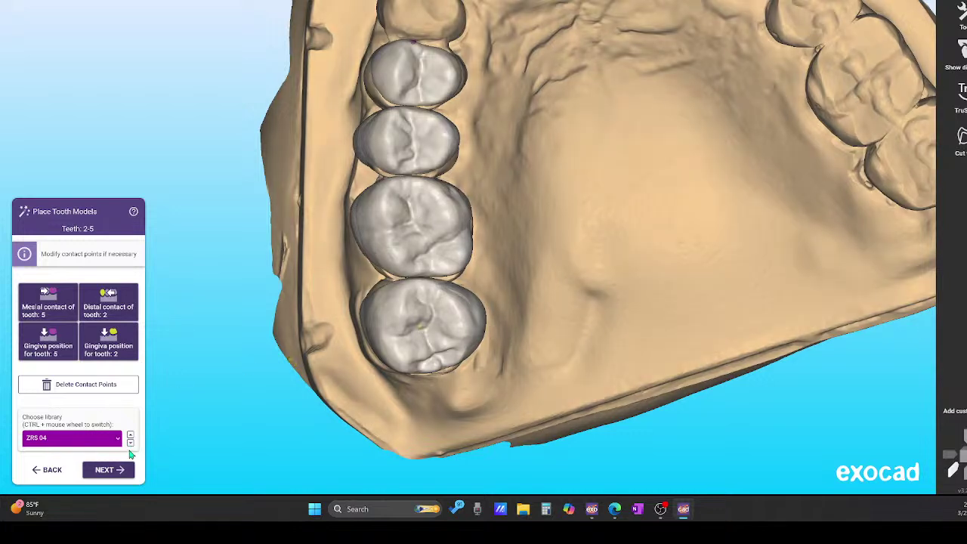
pyautogui.click(130, 444)
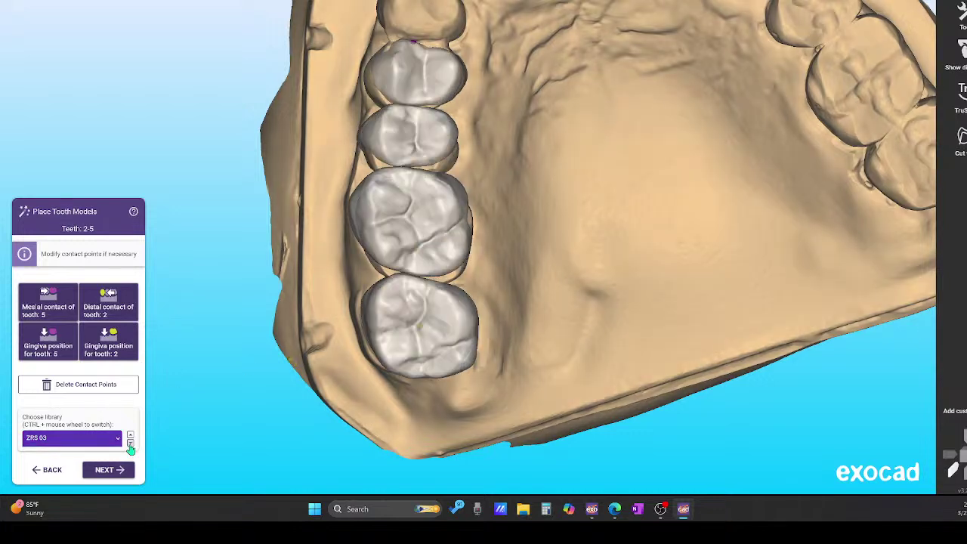
pyautogui.click(130, 444)
pyautogui.click(129, 444)
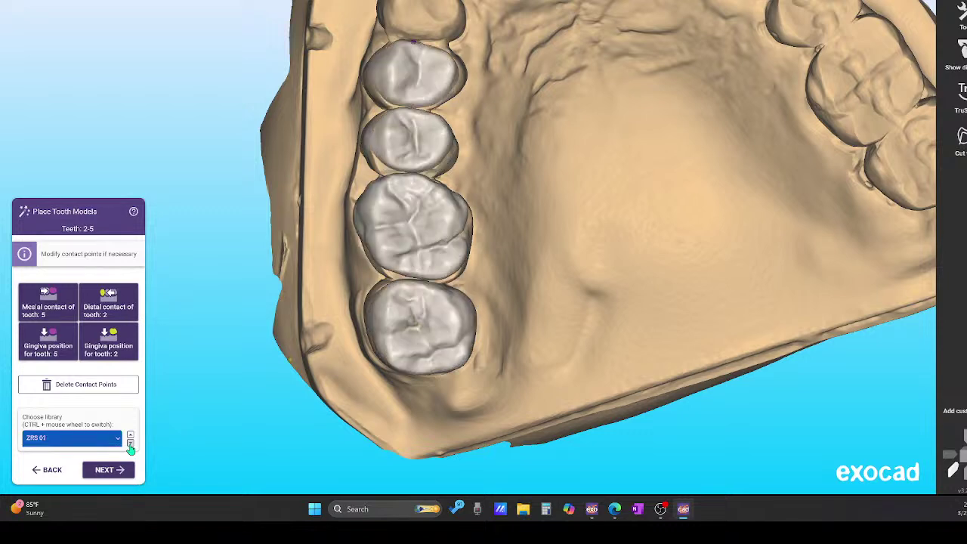
pyautogui.click(130, 445)
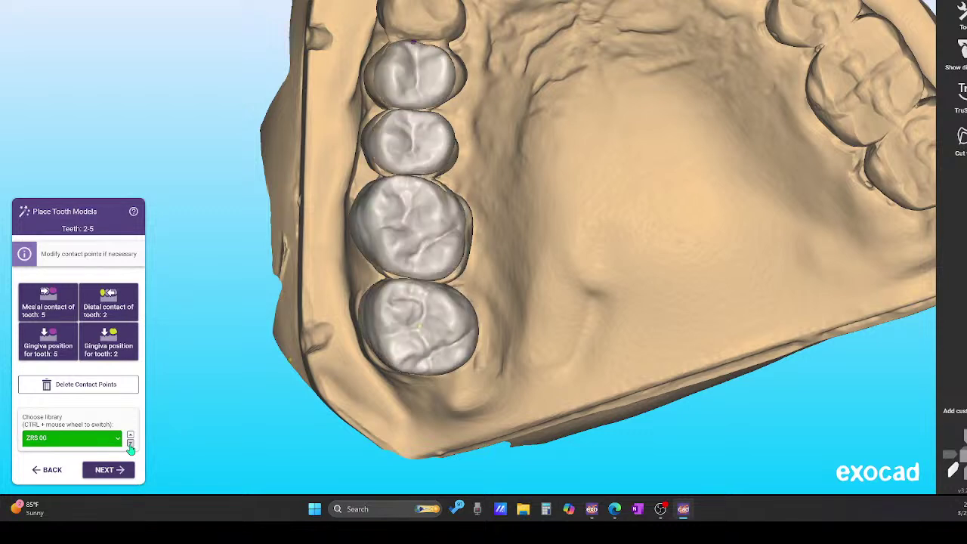
# - Switch teeth 2-5 to the robtoly-unique library and examine how its molars fit the model from several angles
pyautogui.click(130, 444)
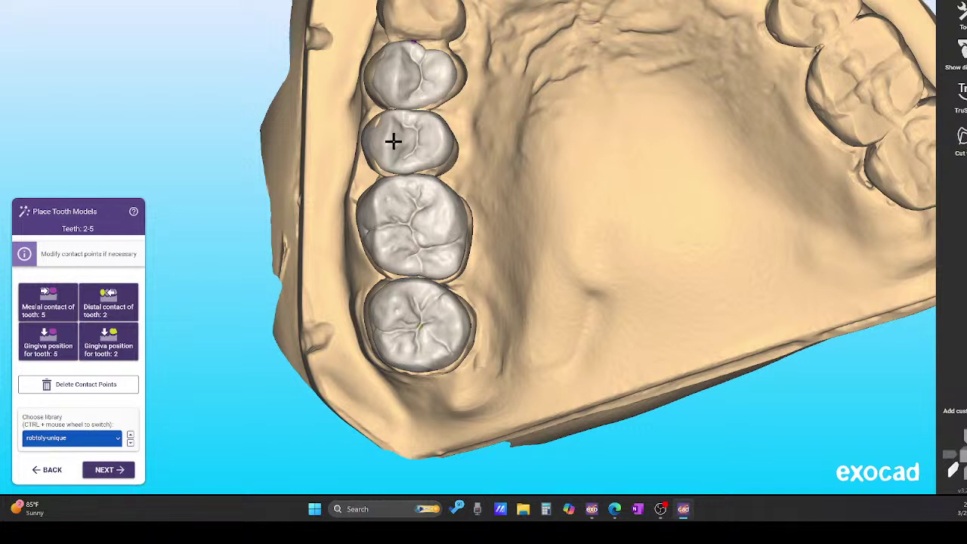
pyautogui.moveTo(525, 173); pyautogui.dragTo(542, 179, button='right')
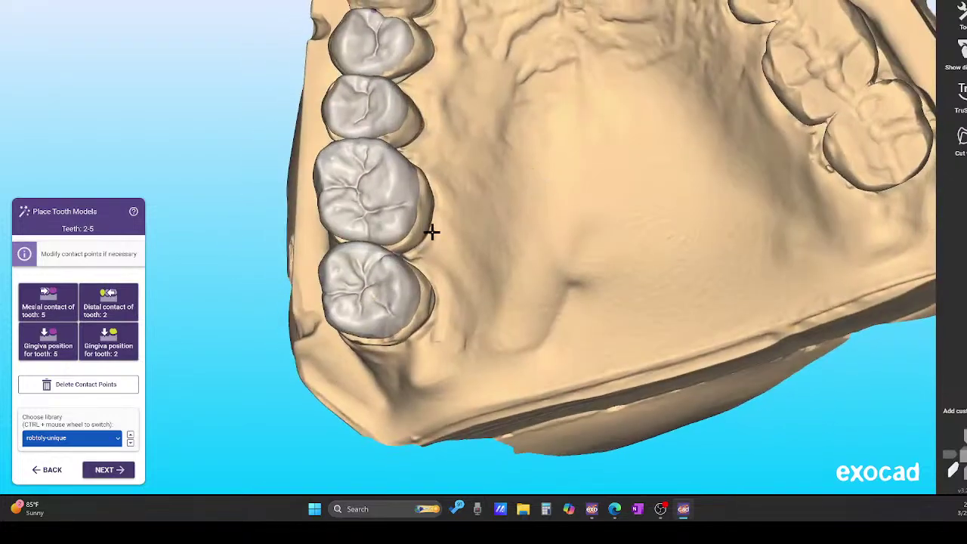
pyautogui.scroll(3, 431, 232)
pyautogui.moveTo(483, 222); pyautogui.dragTo(481, 220, button='right')
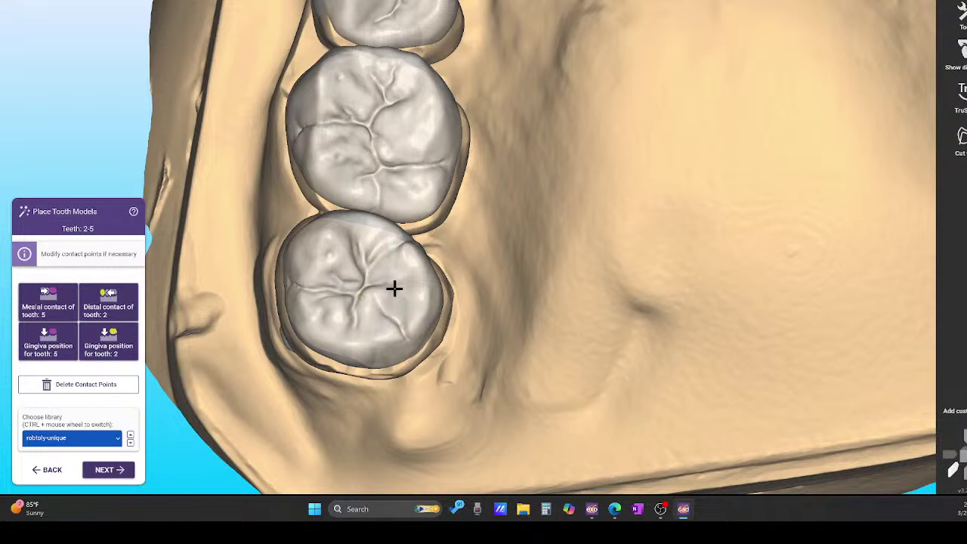
pyautogui.moveTo(574, 106); pyautogui.dragTo(575, 173, button='right')
pyautogui.scroll(-5, 552, 172)
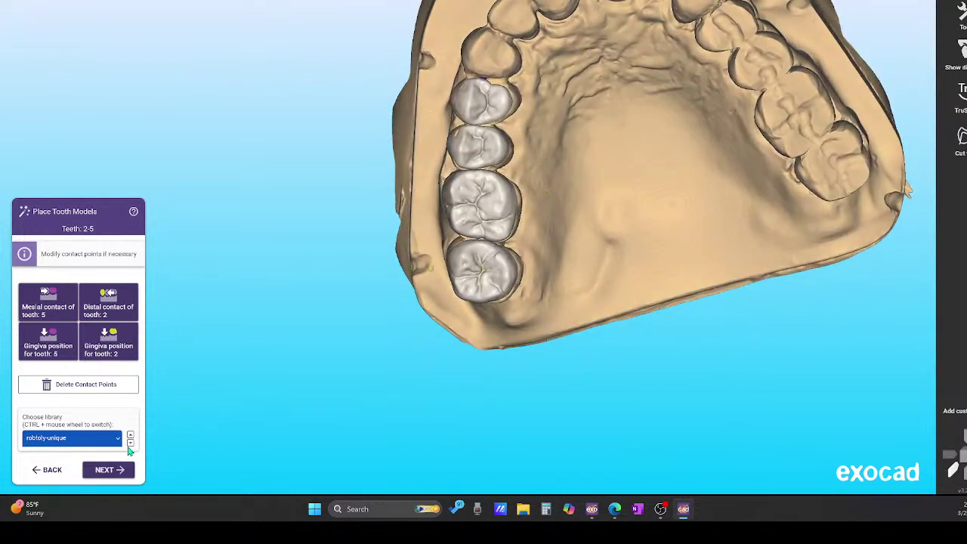
# - Switch teeth 2-5 to the robtoly-triangular library and reposition the distal contact of tooth 2 on the second molar
pyautogui.click(130, 443)
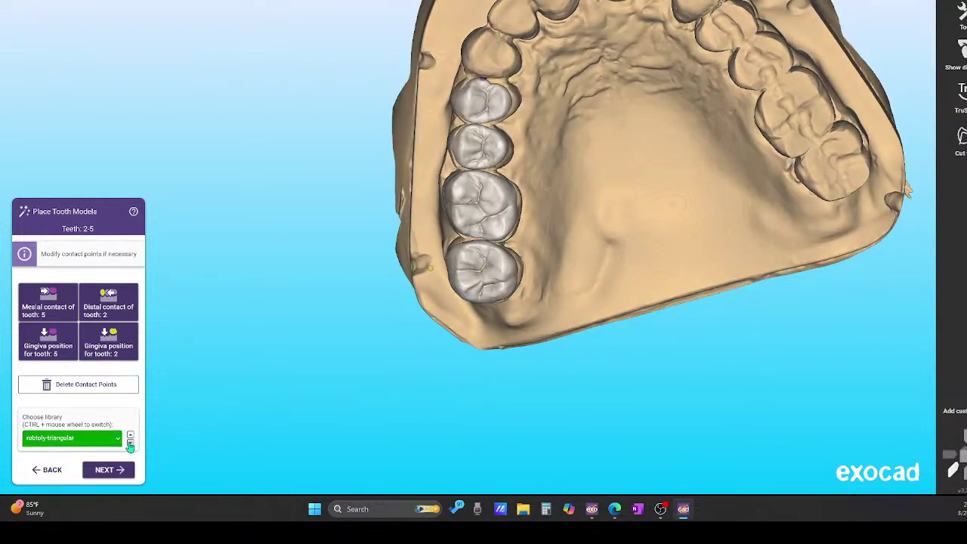
pyautogui.moveTo(461, 262); pyautogui.dragTo(485, 238, button='right')
pyautogui.scroll(5, 507, 235)
pyautogui.click(547, 215)
pyautogui.moveTo(547, 216); pyautogui.dragTo(490, 340, button='middle')
pyautogui.scroll(-3, 565, 300)
pyautogui.moveTo(563, 300); pyautogui.dragTo(564, 294, button='right')
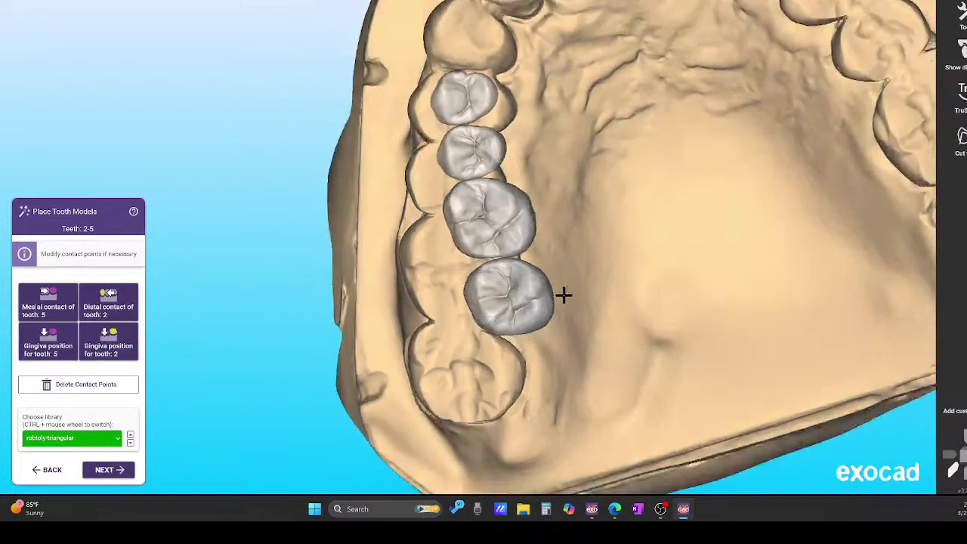
pyautogui.moveTo(492, 331); pyautogui.dragTo(468, 362)
pyautogui.moveTo(626, 220); pyautogui.dragTo(633, 215, button='right')
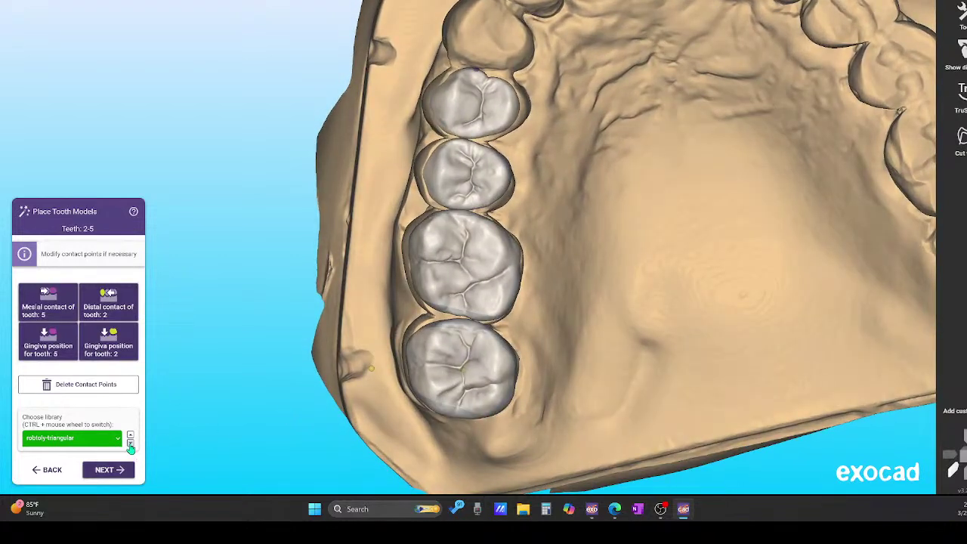
# - Compare the tooth libraries for teeth 2-5 from robtoly-square through the psarris sets down to priti_R
pyautogui.click(130, 443)
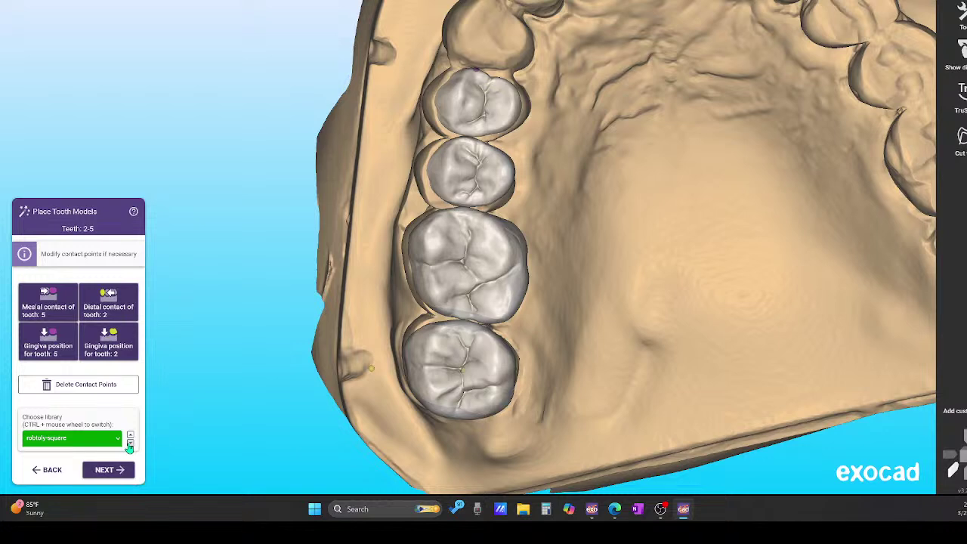
pyautogui.click(130, 444)
pyautogui.click(130, 443)
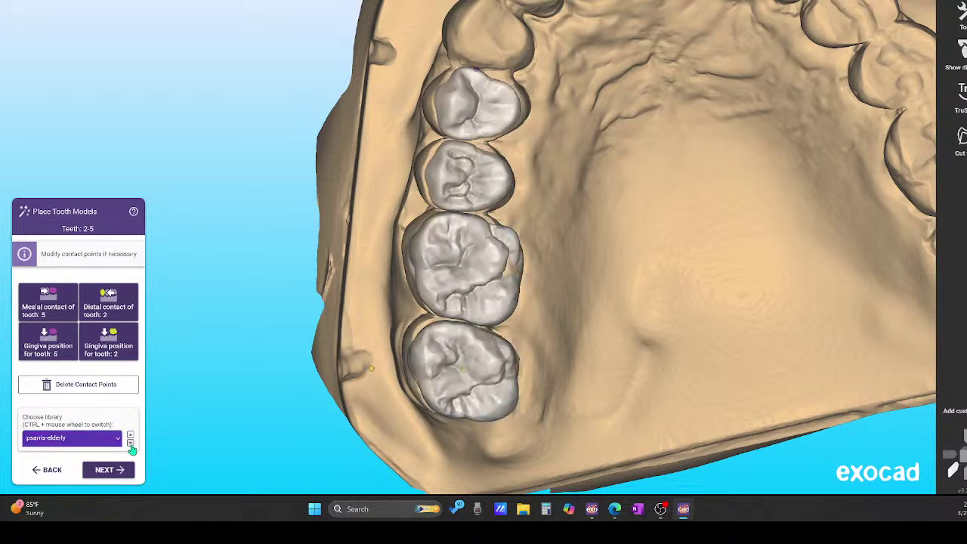
pyautogui.click(130, 444)
pyautogui.click(130, 444)
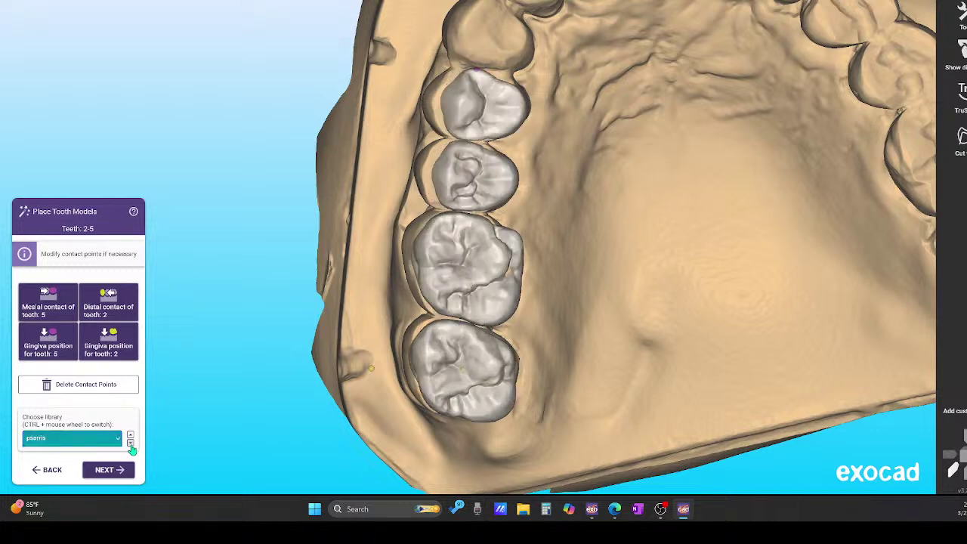
pyautogui.click(130, 444)
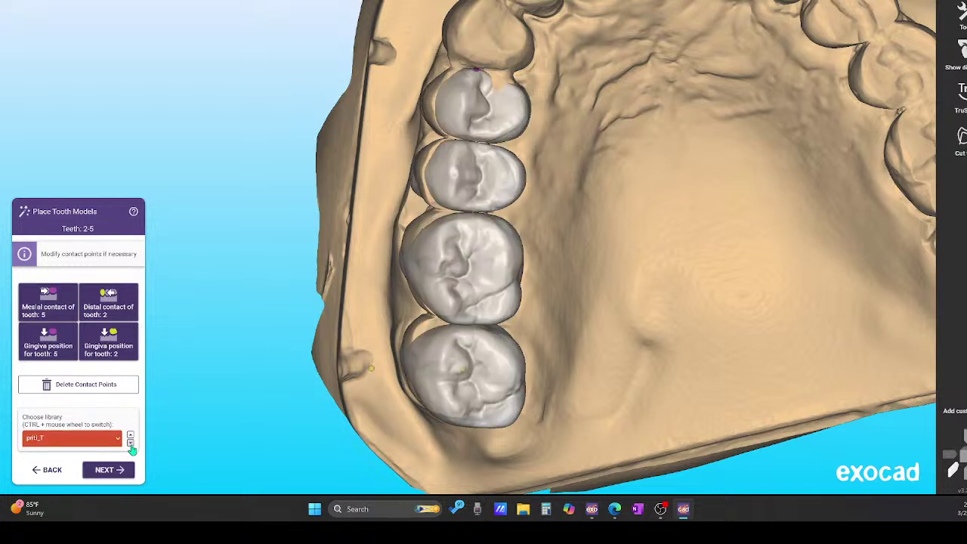
pyautogui.click(130, 443)
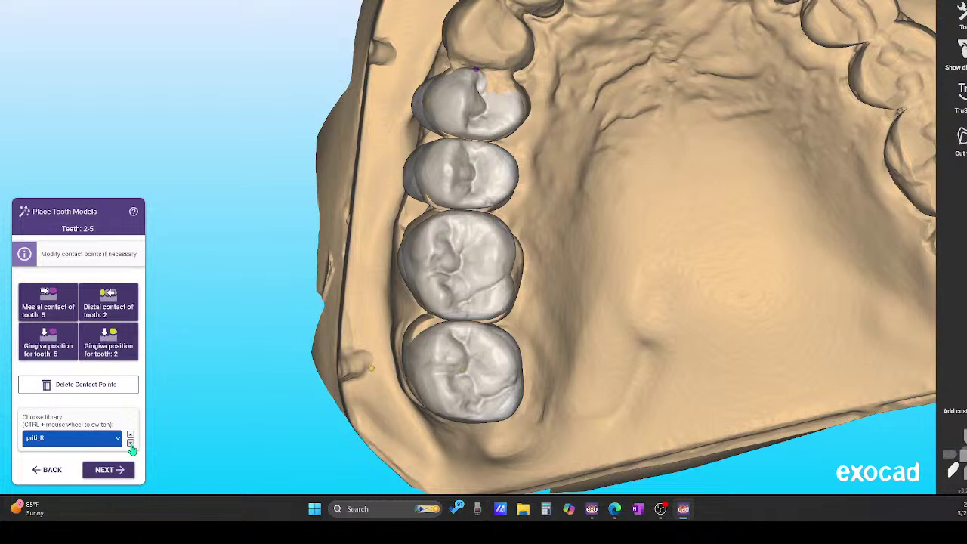
# - Compare the priti_Q and hd libraries on teeth 2-5, examining the occlusal surfaces of the hd molars
pyautogui.moveTo(447, 418); pyautogui.dragTo(418, 412, button='right')
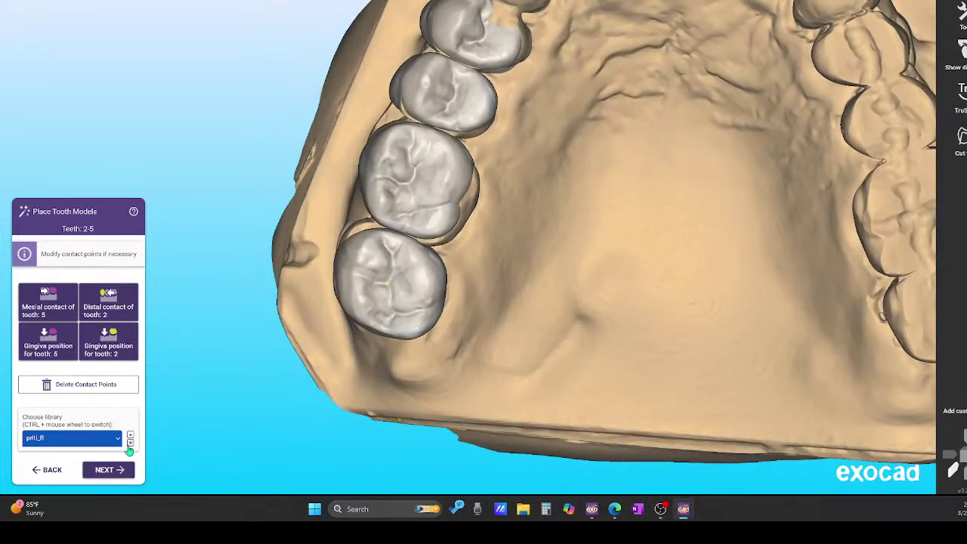
pyautogui.click(130, 443)
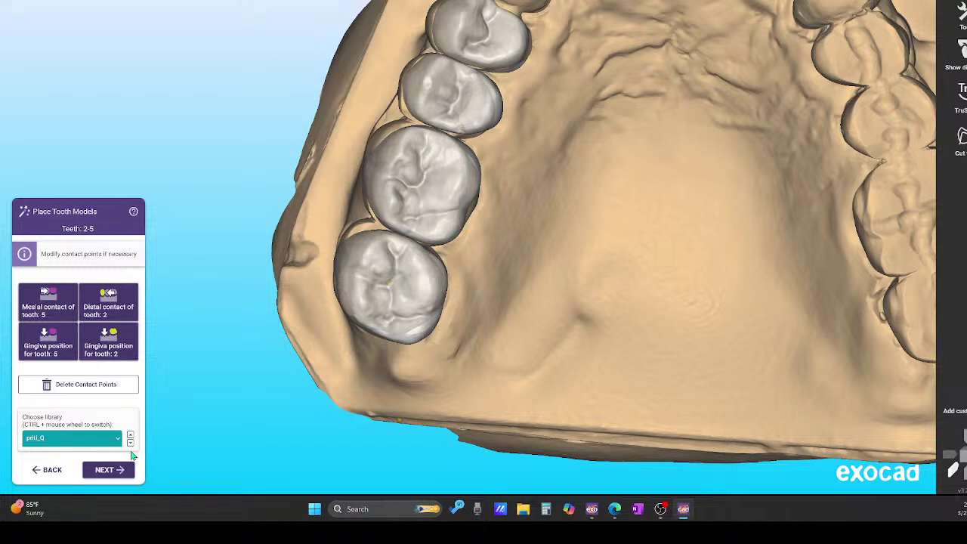
pyautogui.click(130, 444)
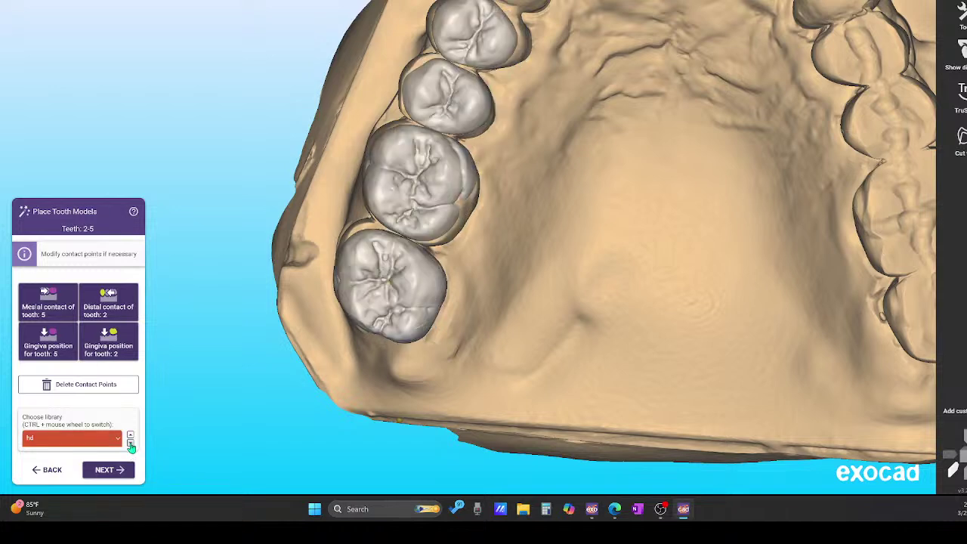
pyautogui.moveTo(436, 309); pyautogui.dragTo(443, 311, button='right')
pyautogui.scroll(4, 412, 258)
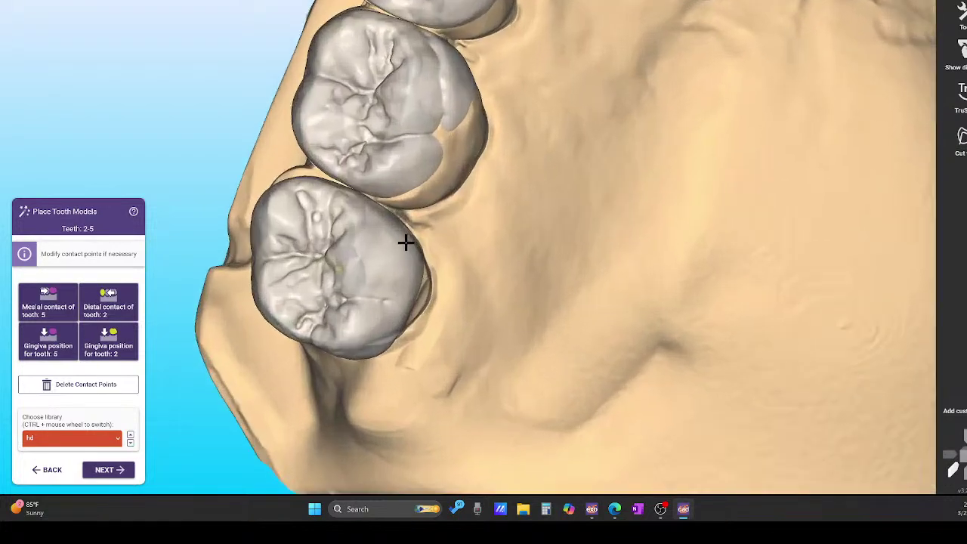
pyautogui.moveTo(415, 247); pyautogui.dragTo(424, 251, button='right')
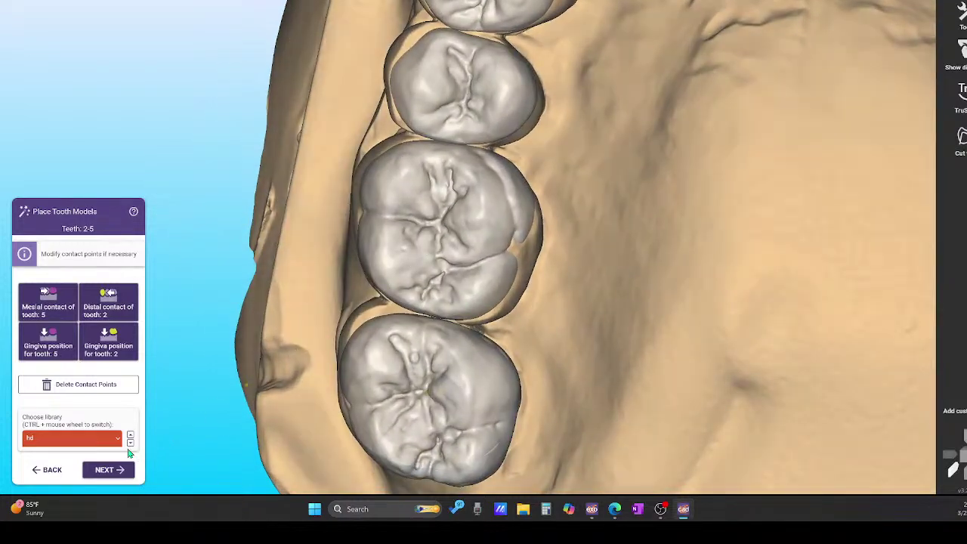
# - Switch teeth 2-5 to the generic-smooth library and move the distal contact of tooth 2 from the palate onto the second molar
pyautogui.click(130, 442)
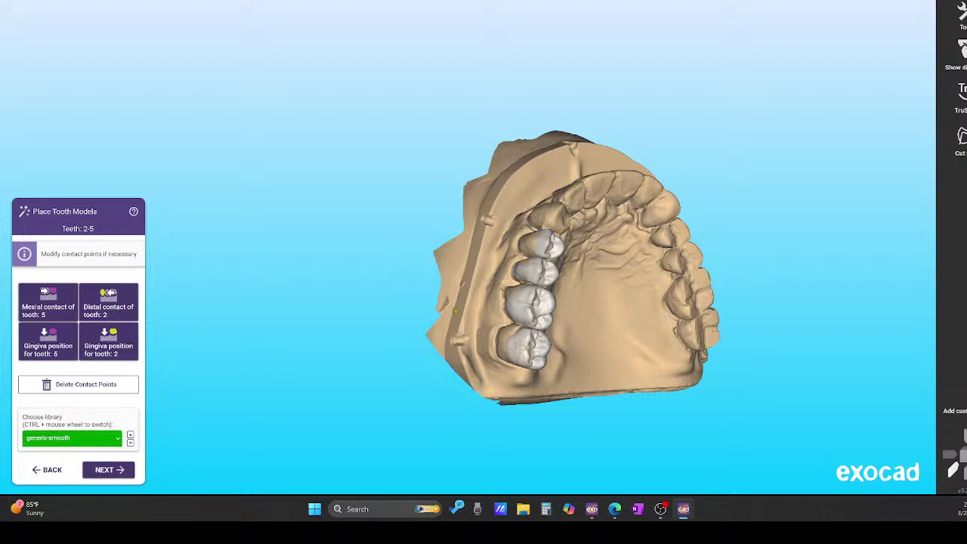
pyautogui.moveTo(478, 328); pyautogui.dragTo(470, 237, button='right')
pyautogui.scroll(2, 553, 297)
pyautogui.scroll(2, 549, 297)
pyautogui.scroll(2, 470, 238)
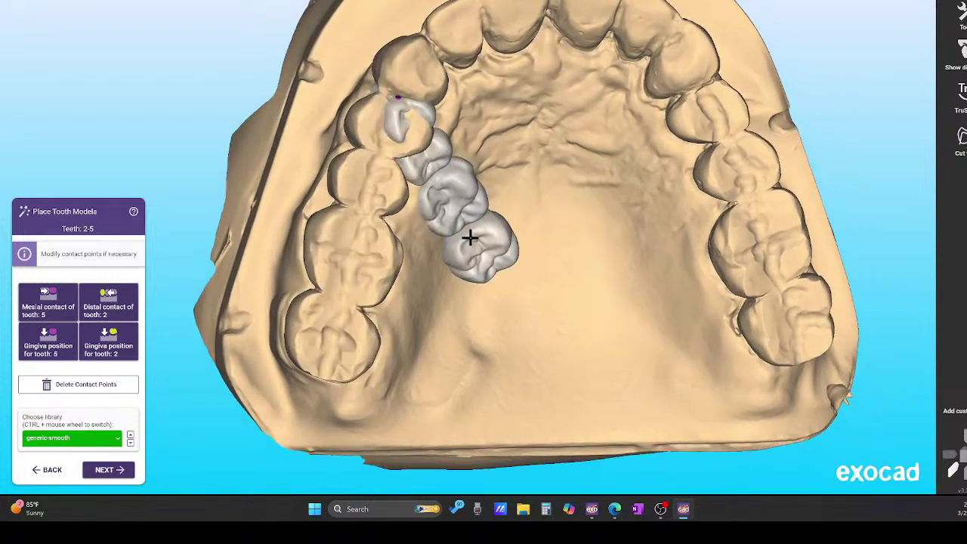
pyautogui.scroll(-2, 469, 237)
pyautogui.moveTo(461, 246); pyautogui.dragTo(308, 316)
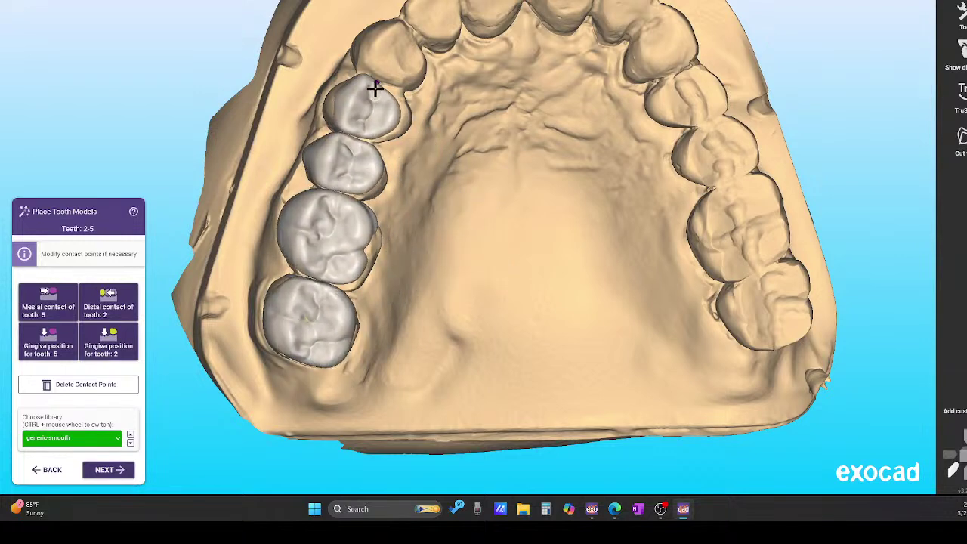
# - Fine-tune the mesial contact of tooth 5 against the canine and the distal contact of tooth 2
pyautogui.moveTo(375, 89)
pyautogui.mouseDown()
pyautogui.moveTo(389, 87)
pyautogui.moveTo(382, 82)
pyautogui.mouseUp()
pyautogui.moveTo(309, 321)
pyautogui.mouseDown()
pyautogui.moveTo(309, 330)
pyautogui.moveTo(309, 316)
pyautogui.mouseUp()
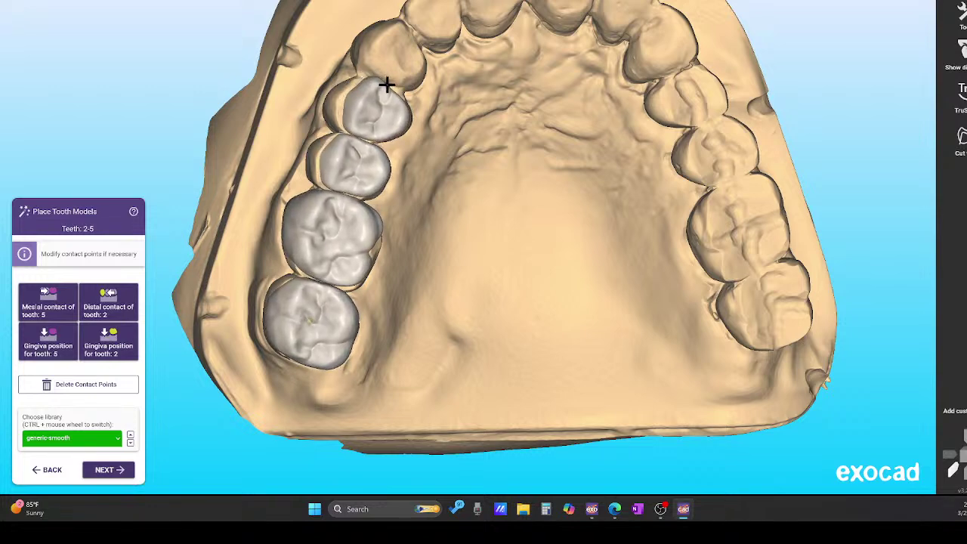
pyautogui.moveTo(381, 83); pyautogui.dragTo(383, 81)
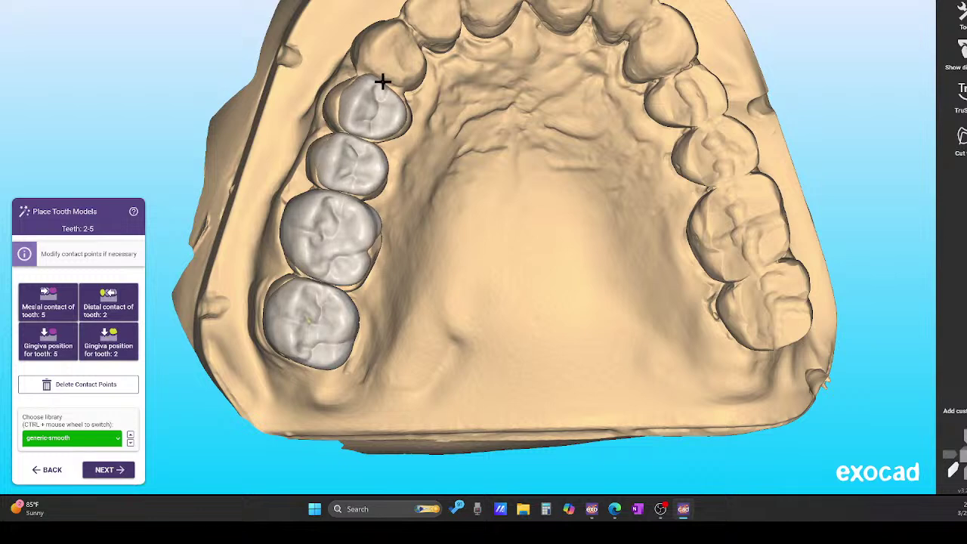
pyautogui.moveTo(313, 315)
pyautogui.mouseDown()
pyautogui.moveTo(312, 339)
pyautogui.moveTo(307, 320)
pyautogui.mouseUp()
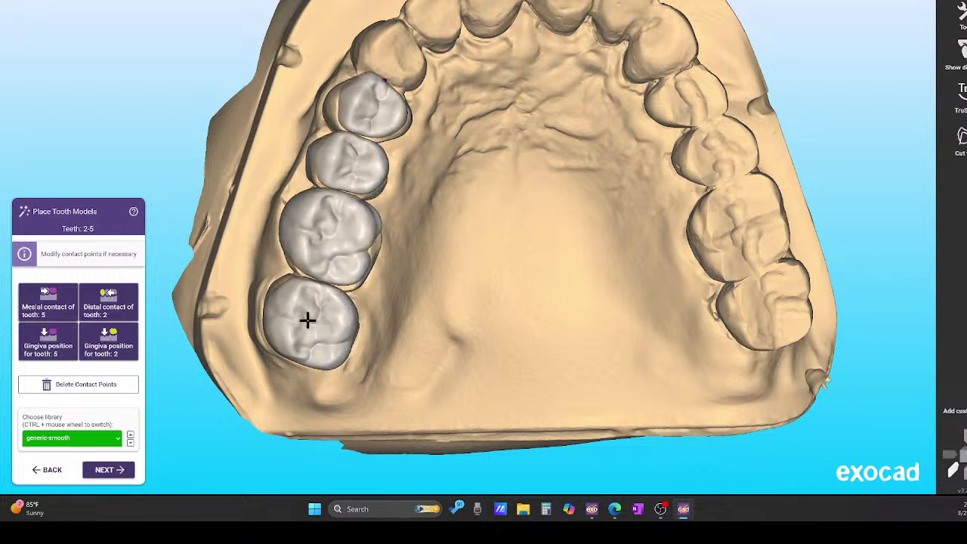
# - Compare the tooth libraries for teeth 2-5 from generic through Filippidis 2 and Filippidis 1 down to e-xofan
pyautogui.moveTo(423, 298); pyautogui.dragTo(465, 219, button='right')
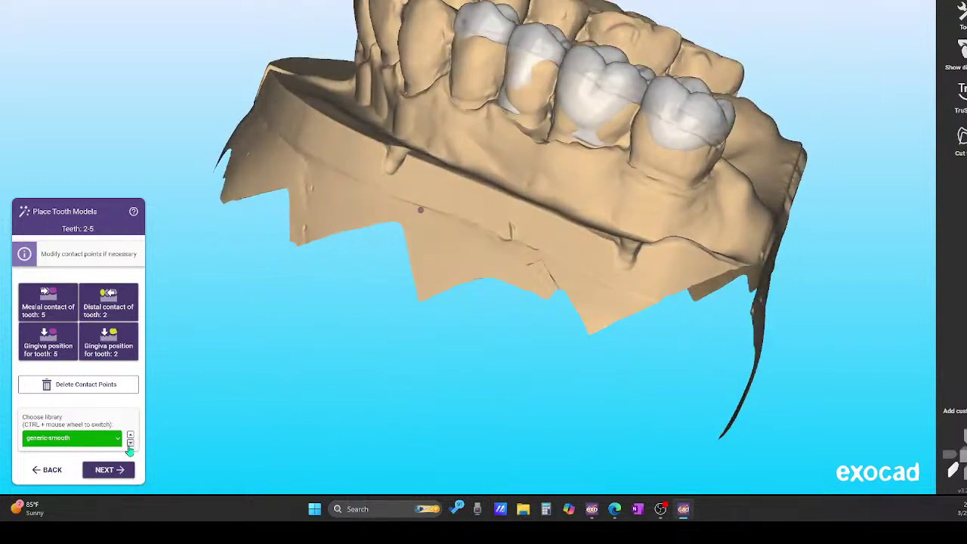
pyautogui.click(130, 444)
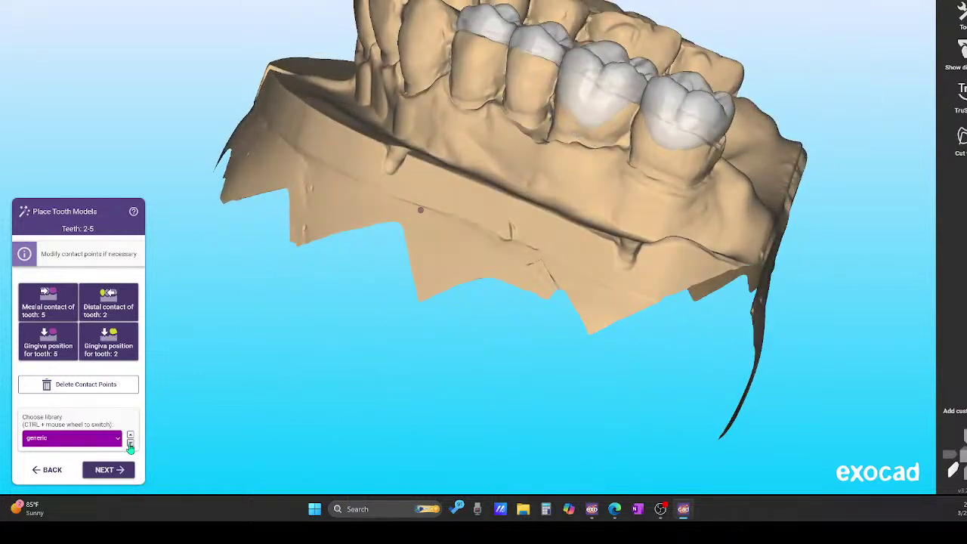
pyautogui.click(130, 444)
pyautogui.moveTo(630, 220); pyautogui.dragTo(335, 361, button='right')
pyautogui.click(130, 444)
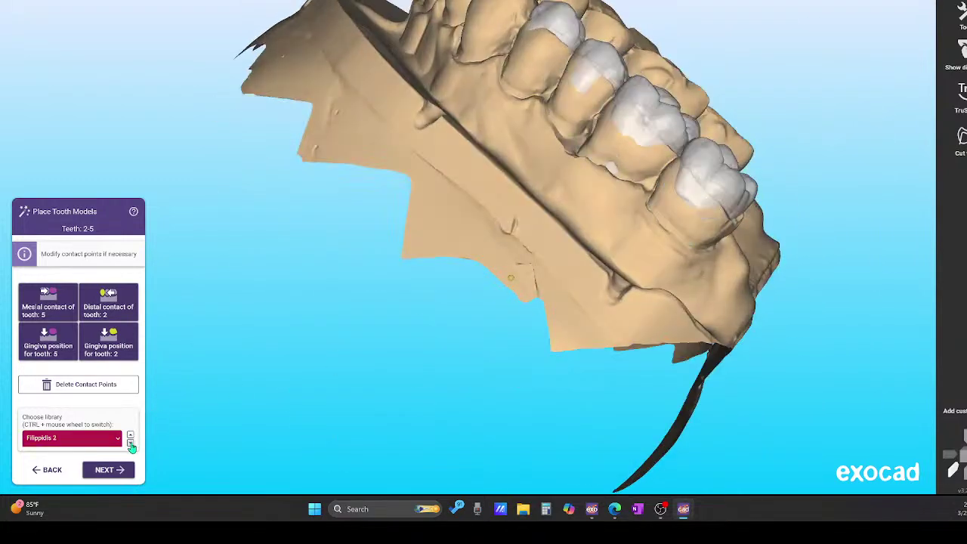
pyautogui.click(130, 444)
pyautogui.moveTo(423, 333); pyautogui.dragTo(340, 382, button='right')
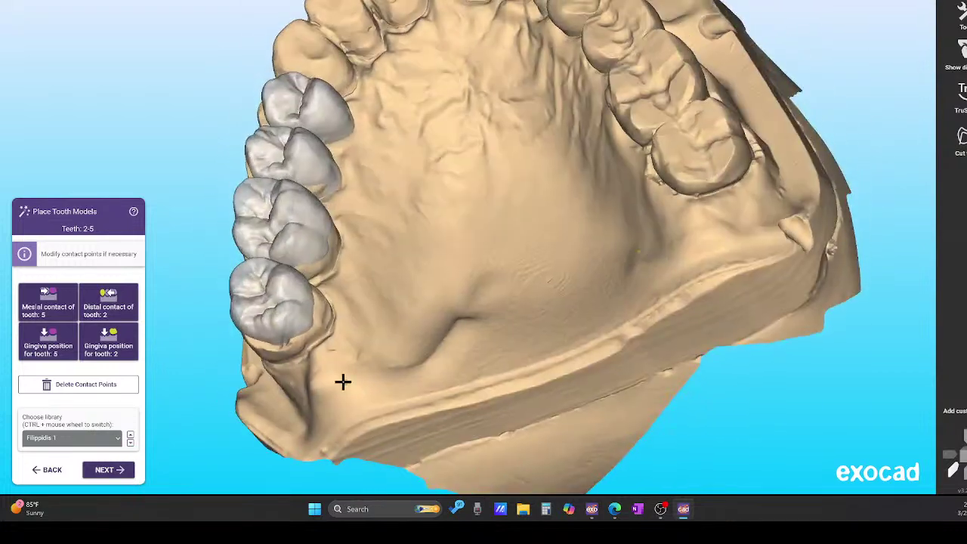
pyautogui.click(130, 444)
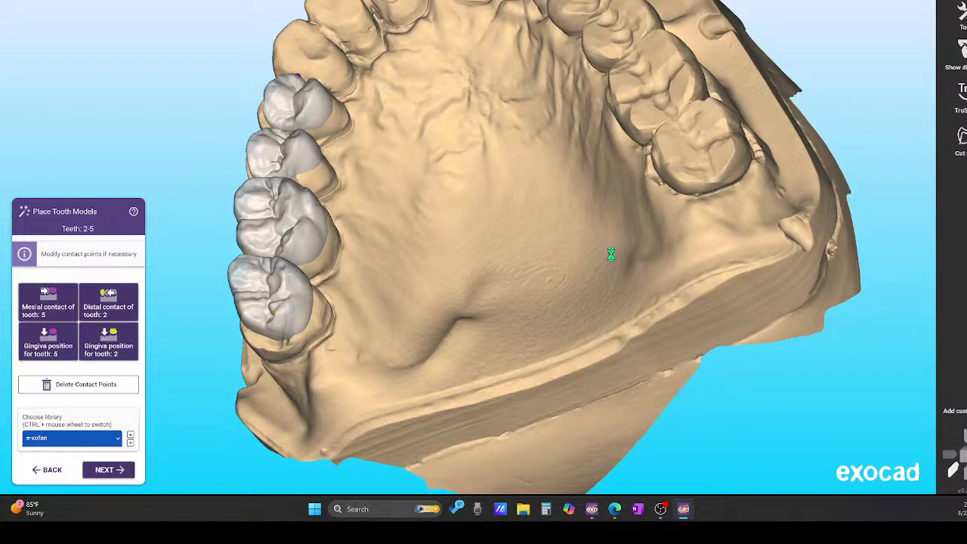
# - Examine the occlusal surfaces and fit of the e-xofan library teeth 2-5 on the upper arch
pyautogui.rightClick(612, 257)
pyautogui.rightClick(716, 251)
pyautogui.rightClick(554, 206)
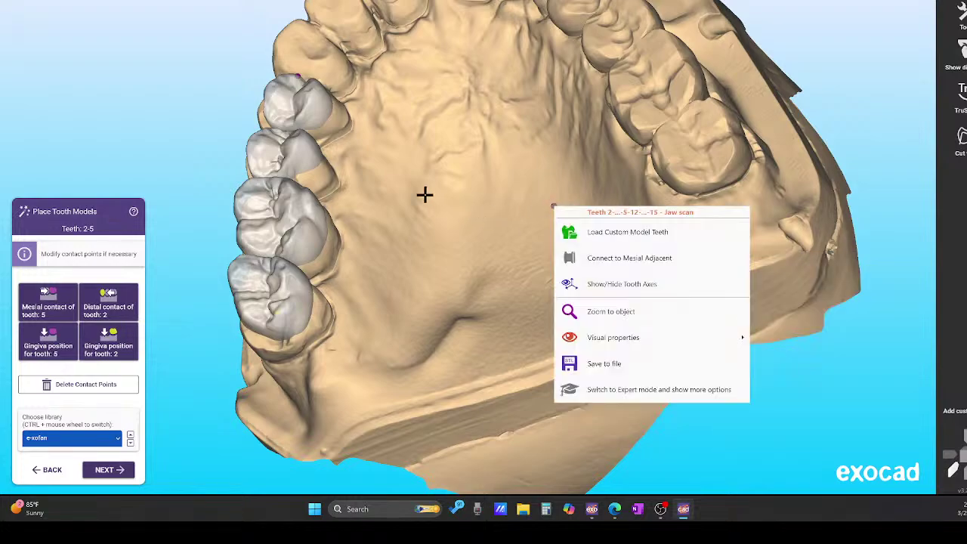
pyautogui.moveTo(425, 195); pyautogui.dragTo(475, 196, button='right')
pyautogui.scroll(3, 434, 282)
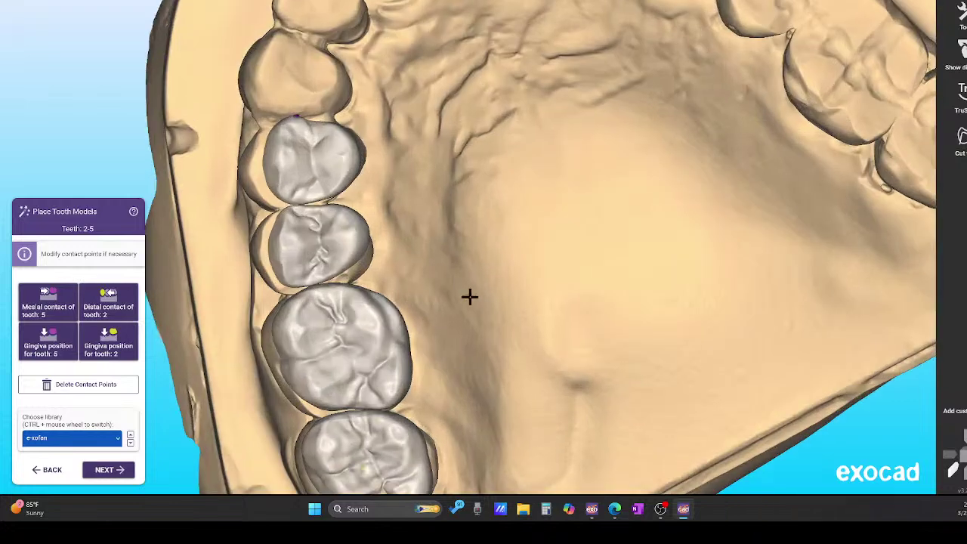
pyautogui.moveTo(469, 295); pyautogui.dragTo(480, 279, button='right')
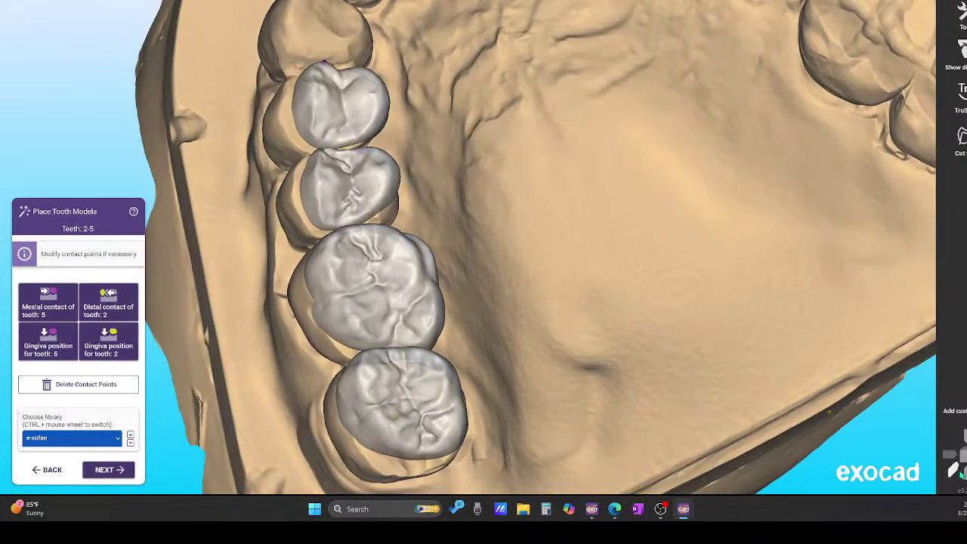
pyautogui.click(963, 476)
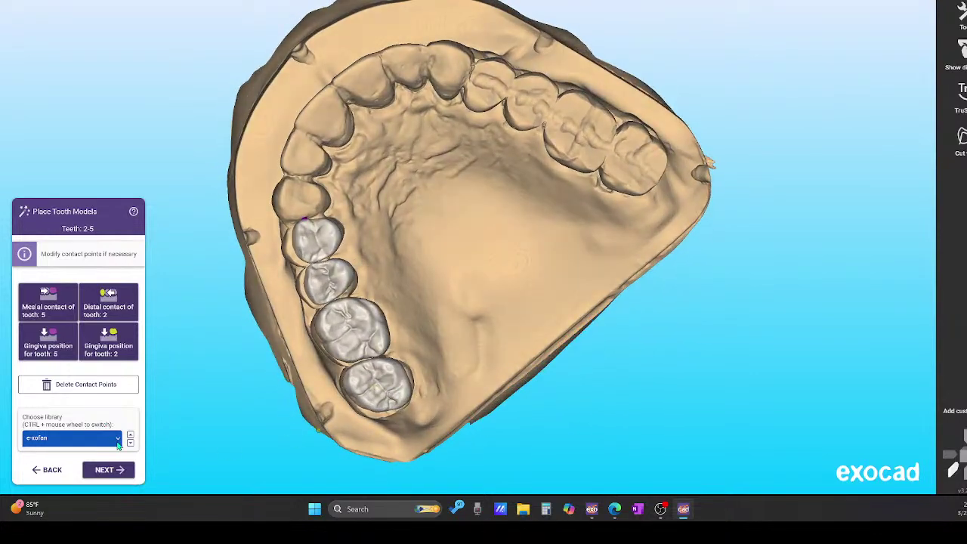
# - Switch teeth 2-5 to the ashortia library and reposition the distal contact of tooth 2 over the second molar
pyautogui.click(130, 443)
pyautogui.scroll(5, 355, 359)
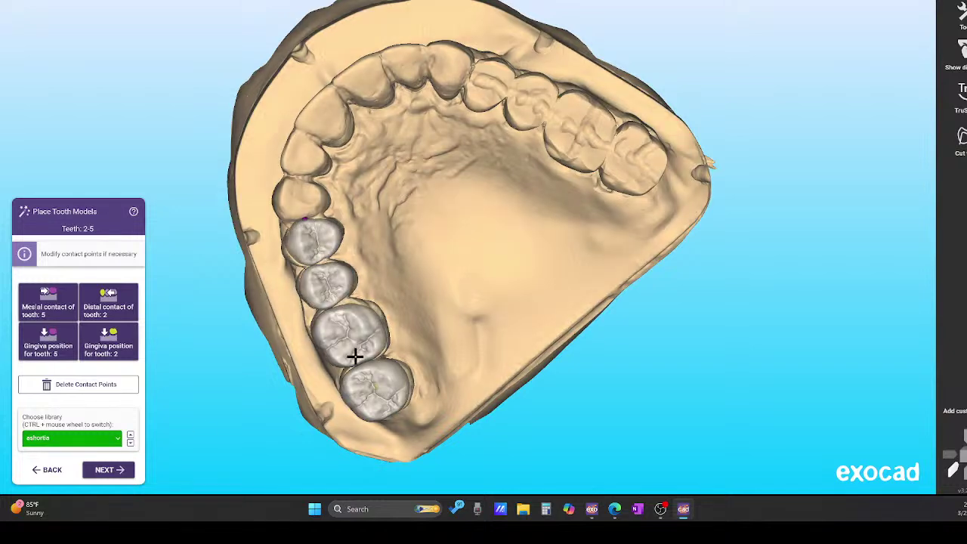
pyautogui.click(340, 360)
pyautogui.moveTo(341, 359); pyautogui.dragTo(406, 173, button='middle')
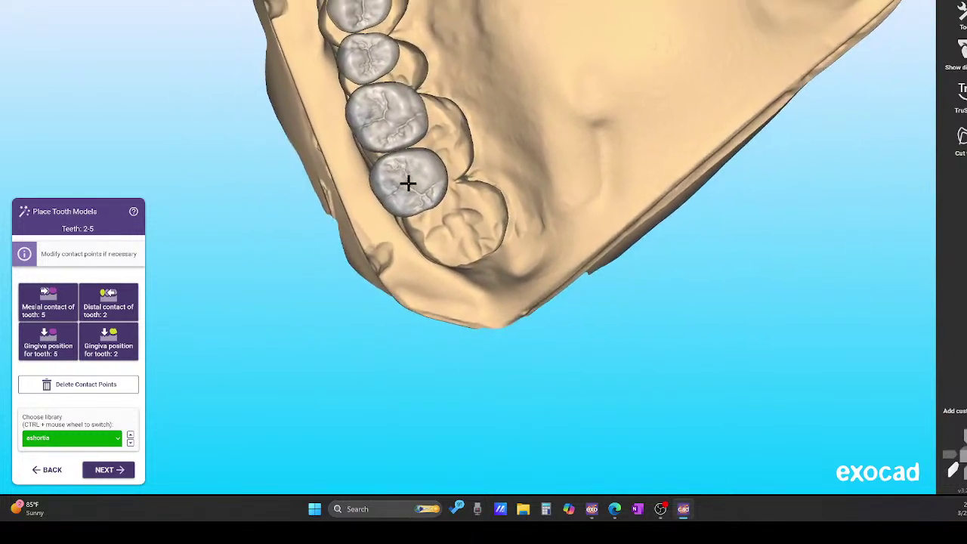
pyautogui.moveTo(408, 182); pyautogui.dragTo(451, 222)
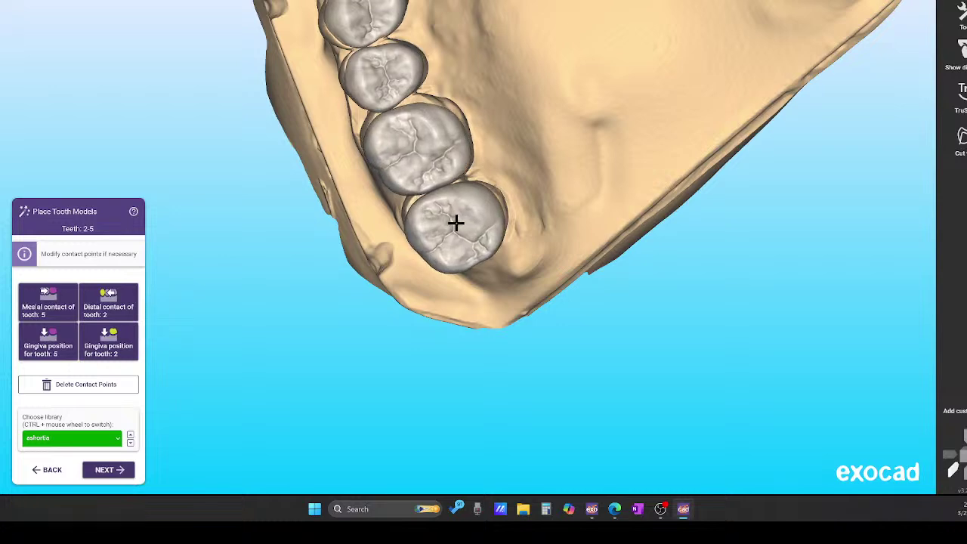
# - Check the ashortia teeth from another angle and fine-tune the distal contact of tooth 2 on the second molar
pyautogui.moveTo(495, 210); pyautogui.dragTo(599, 210, button='right')
pyautogui.click(591, 211)
pyautogui.moveTo(591, 210); pyautogui.dragTo(483, 346, button='middle')
pyautogui.click(335, 341)
pyautogui.moveTo(350, 349)
pyautogui.mouseDown()
pyautogui.moveTo(348, 328)
pyautogui.moveTo(421, 316)
pyautogui.moveTo(368, 339)
pyautogui.moveTo(349, 334)
pyautogui.mouseUp()
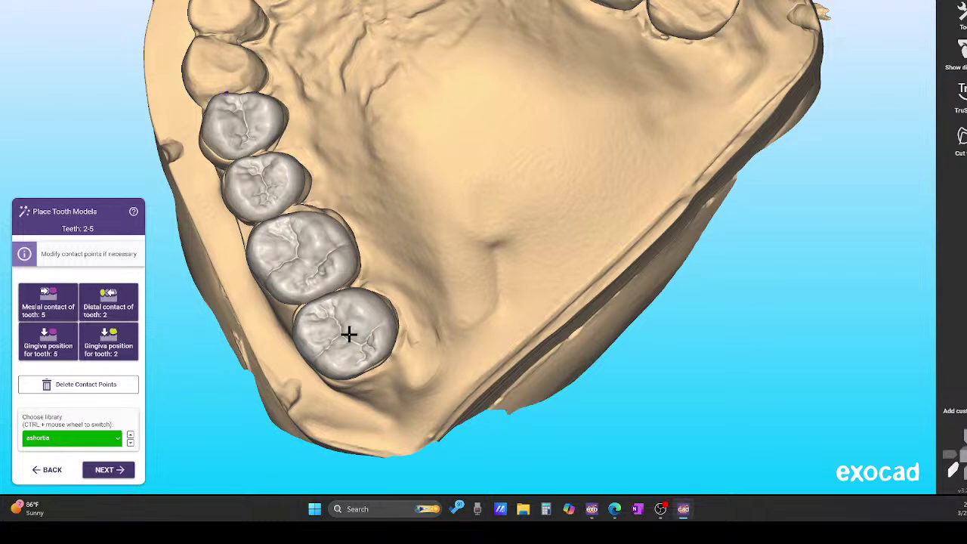